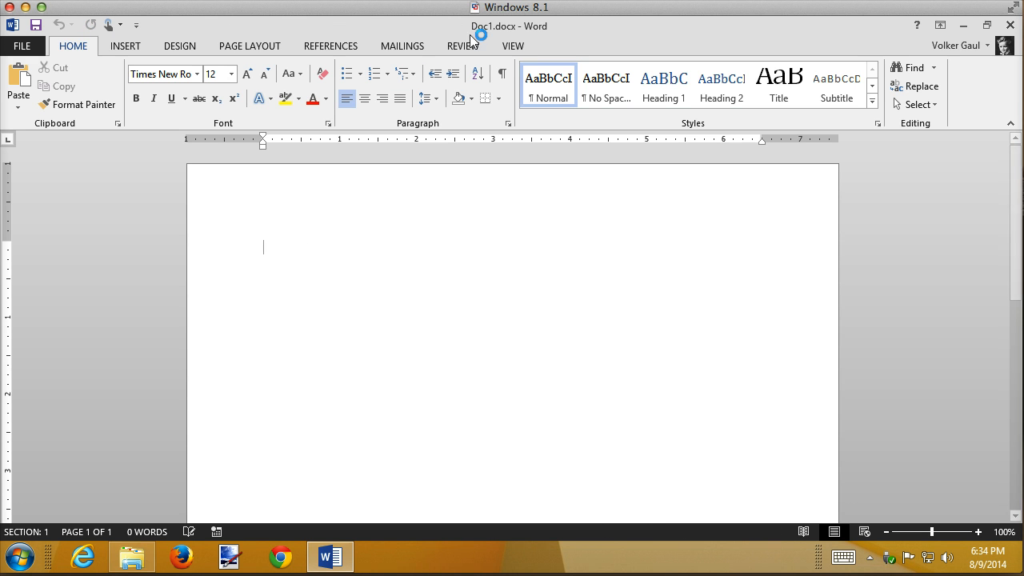
Save the document as Macros Sample in the Recording Support Files folder on OneDrive.
left_click(20, 48)
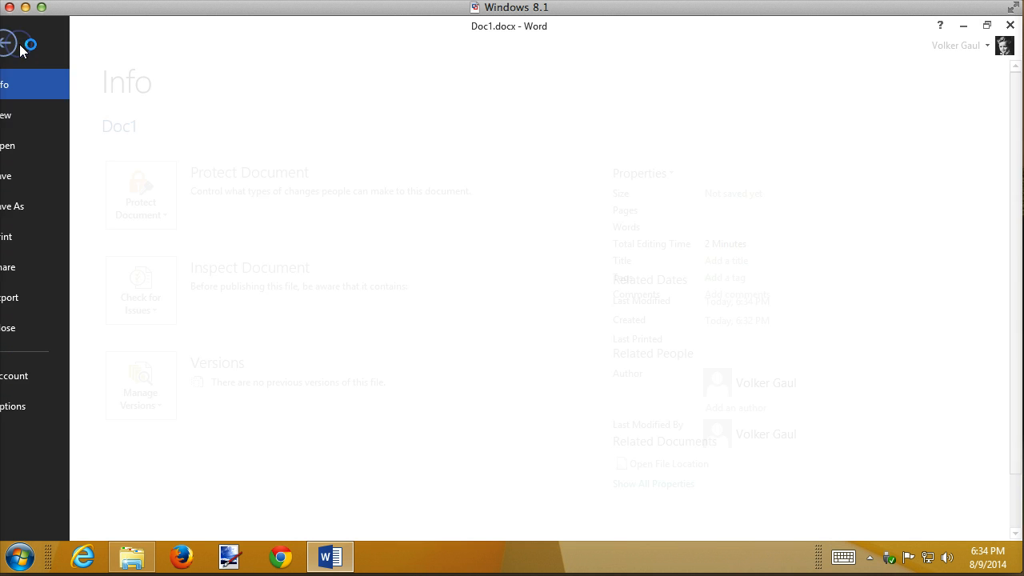
left_click(28, 210)
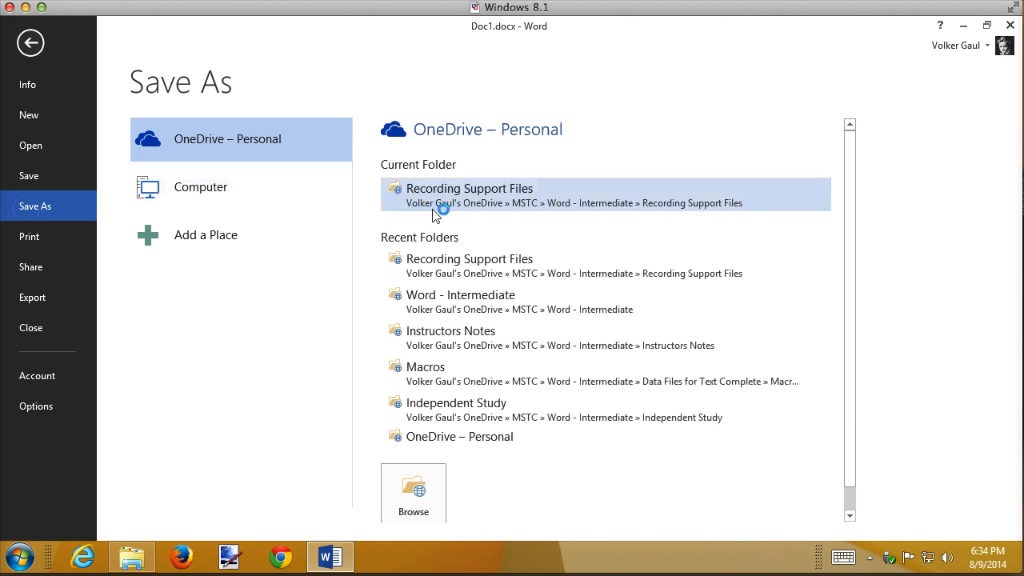
left_click(479, 269)
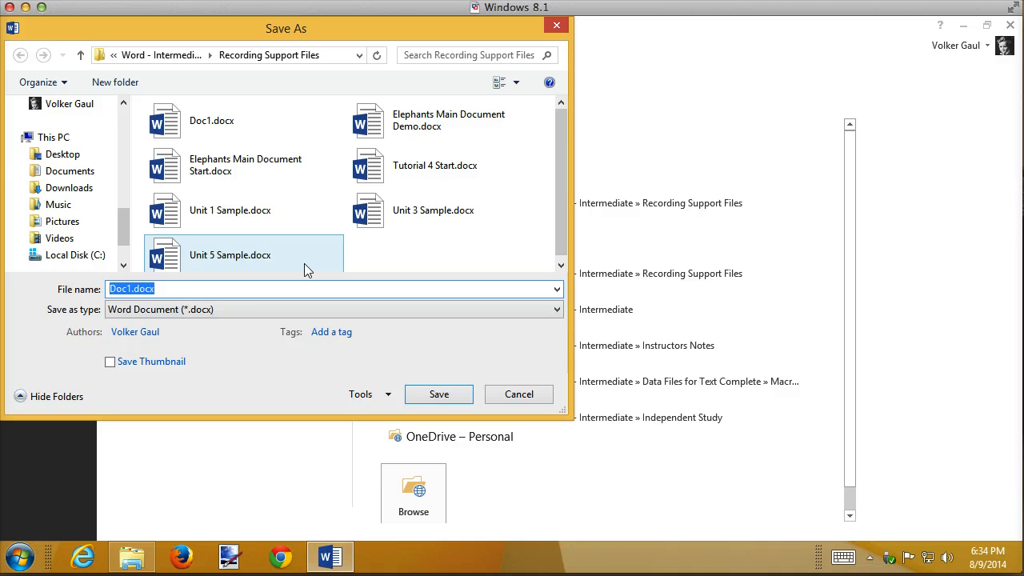
type("Macros Sample")
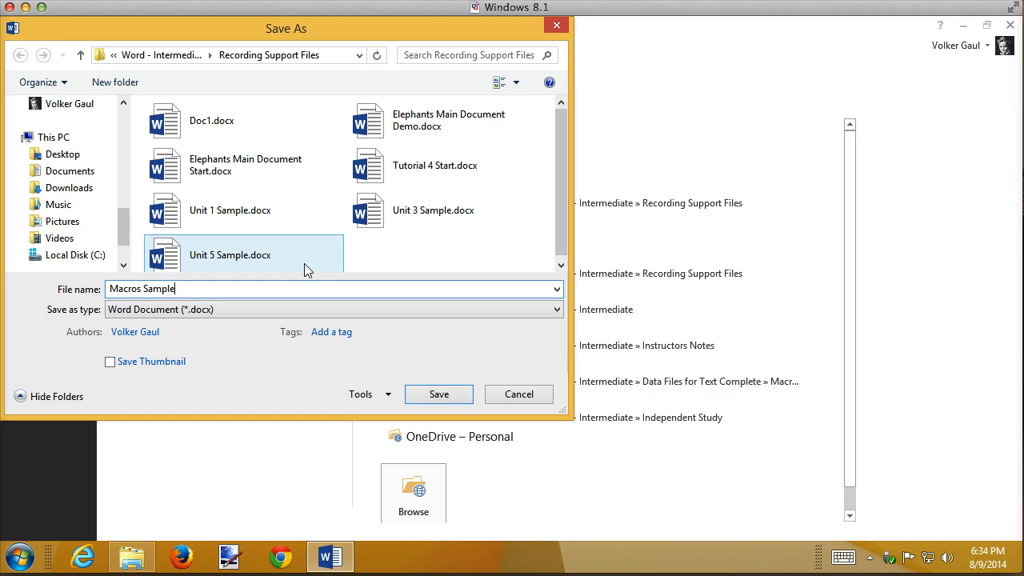
key("Return")
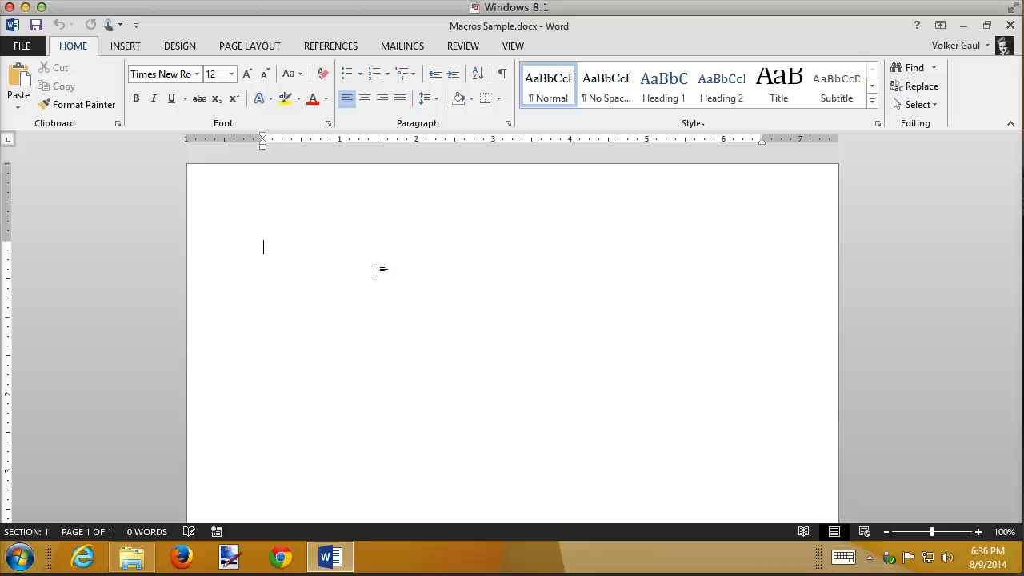
Enable the Developer tab in the ribbon customization settings and display its commands.
right_click(513, 48)
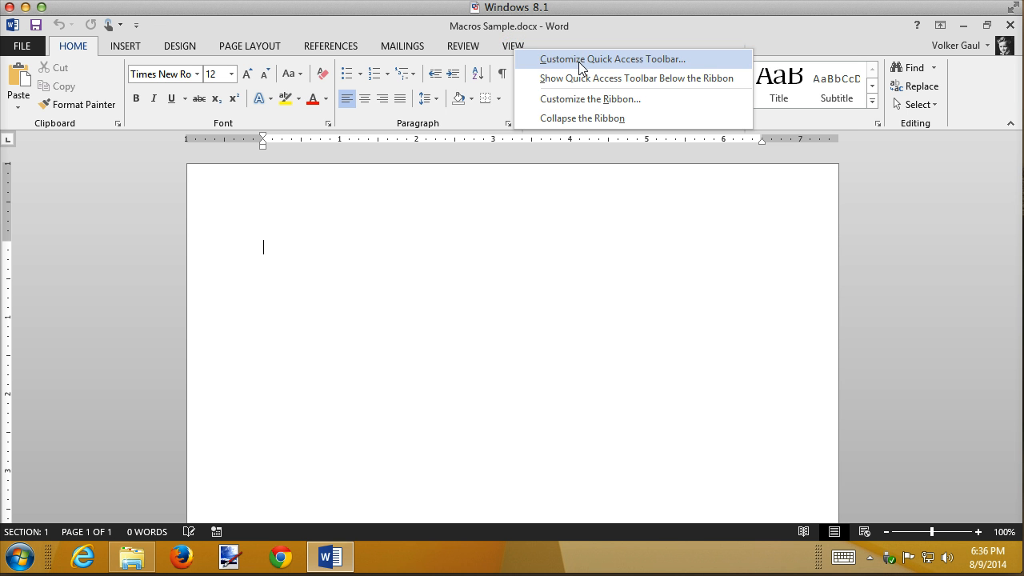
left_click(579, 101)
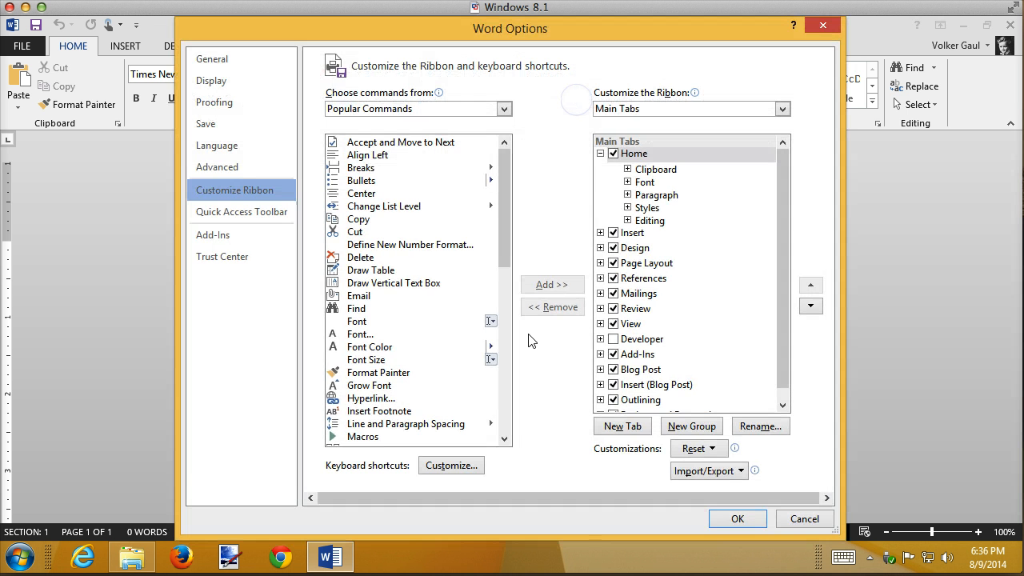
left_click(613, 339)
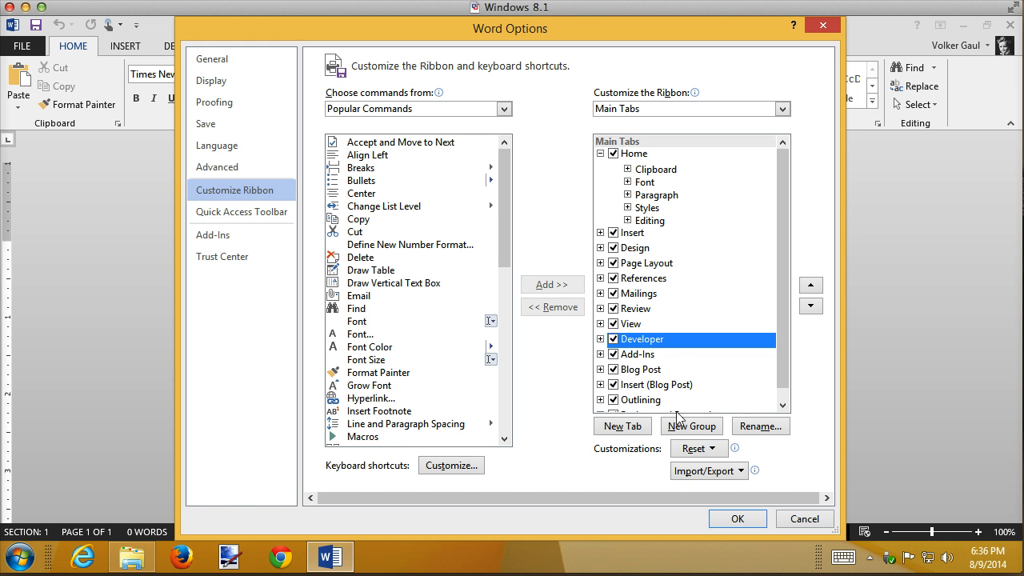
left_click(734, 519)
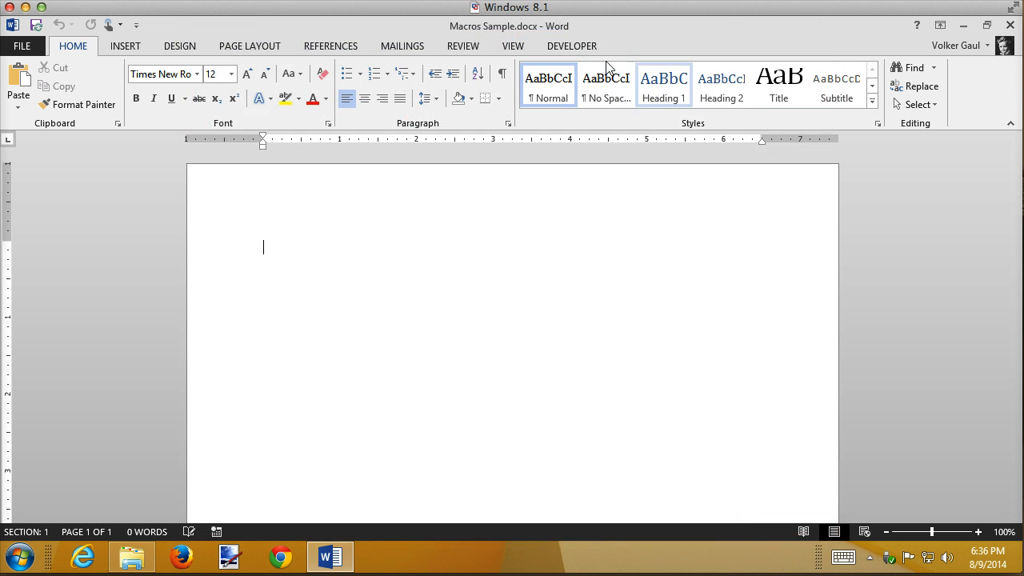
left_click(578, 47)
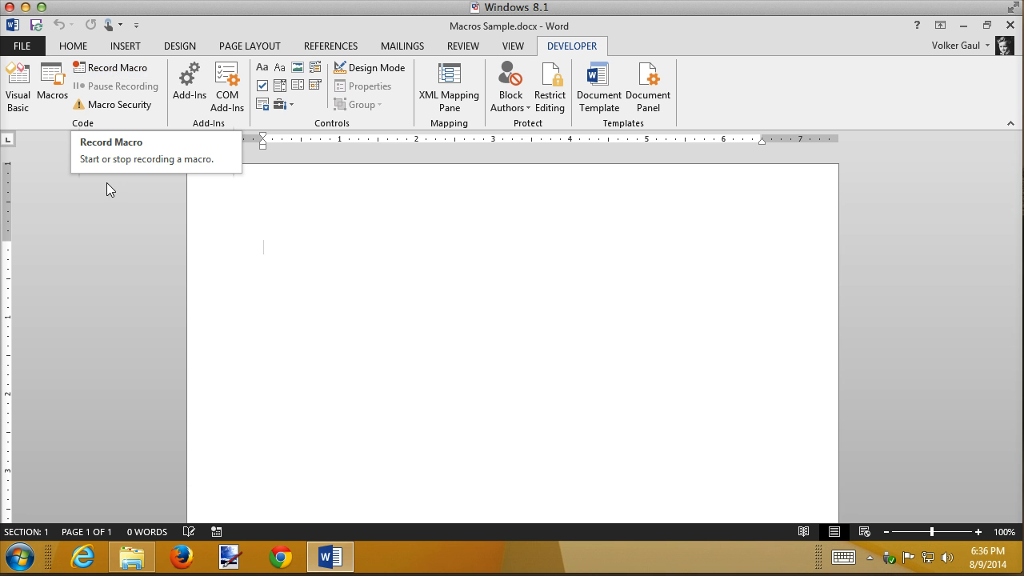
View the status bar customization options, including the Macro Recording item, and close the list without changes.
right_click(241, 533)
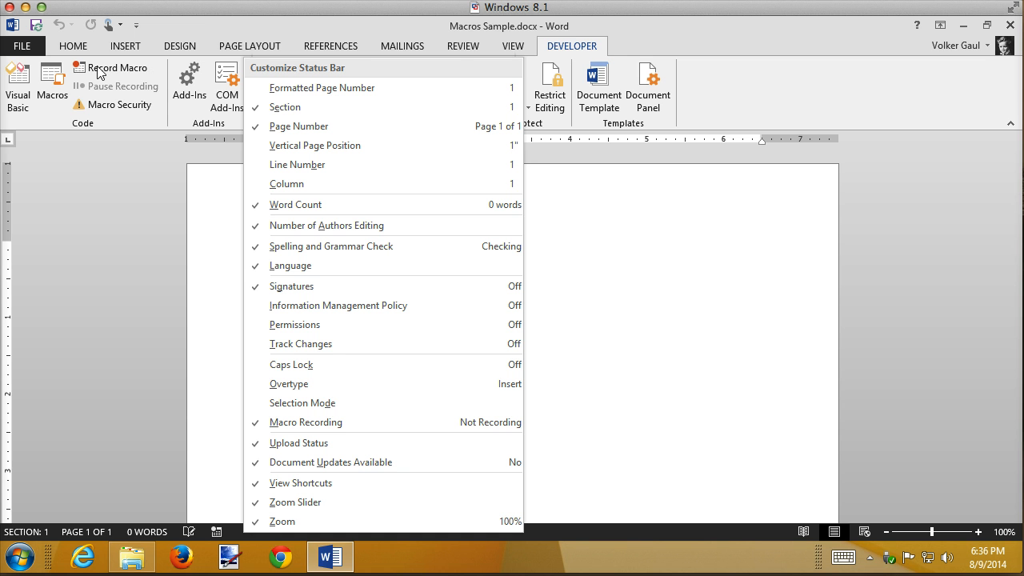
left_click(66, 198)
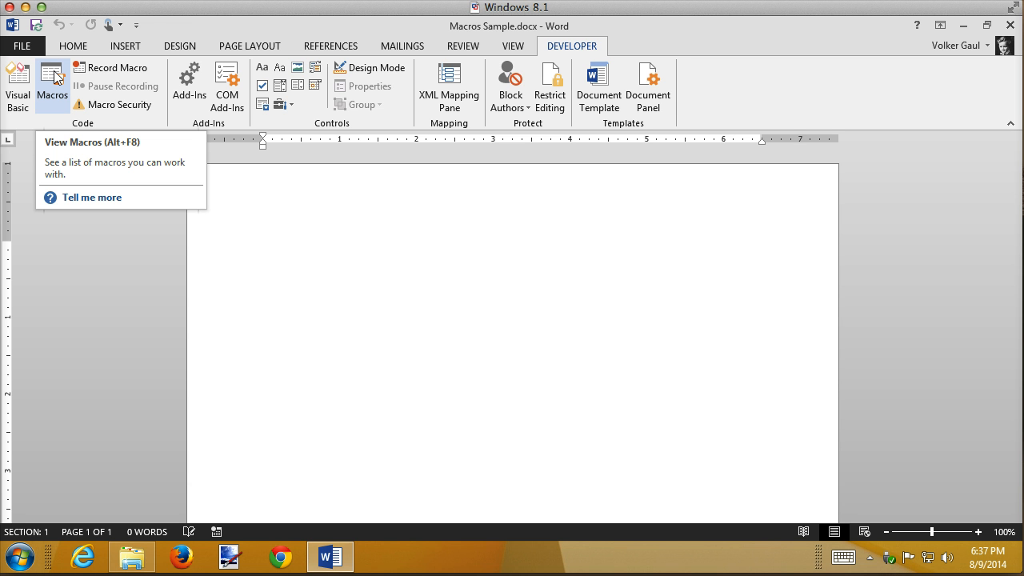
Start recording a macro named Test, stored in Macros Sample.docx (document).
left_click(110, 71)
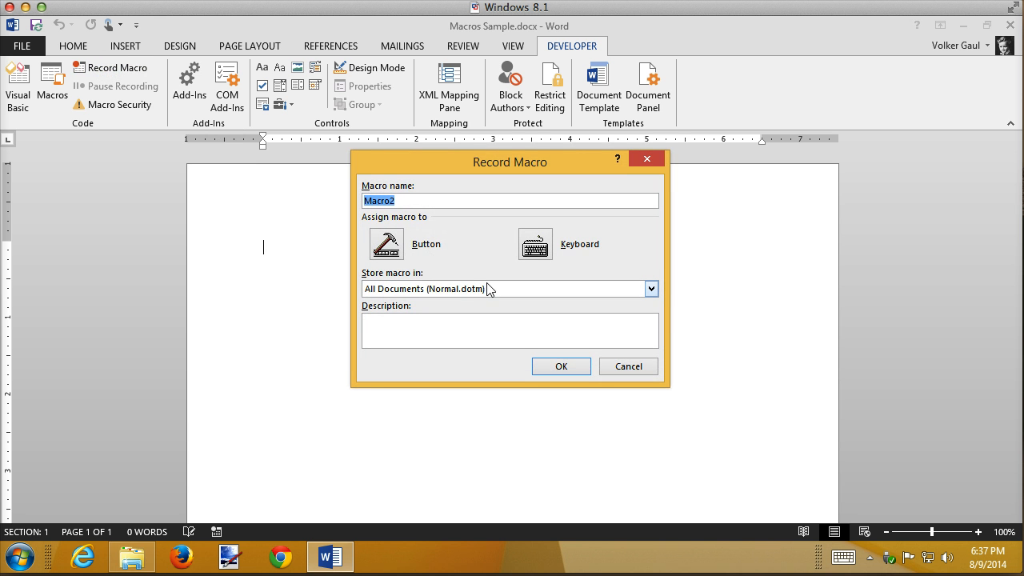
left_click(651, 289)
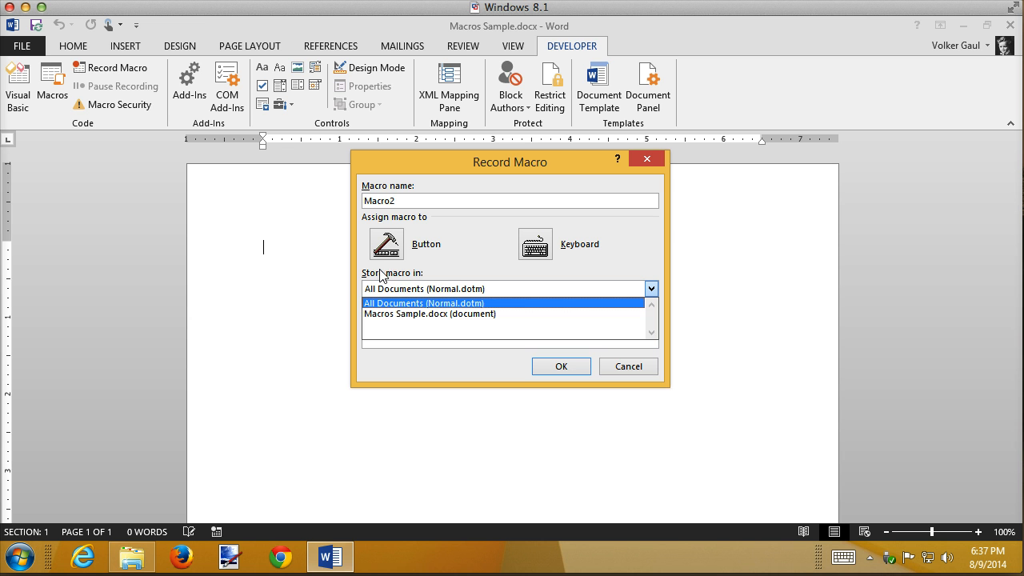
left_click(413, 316)
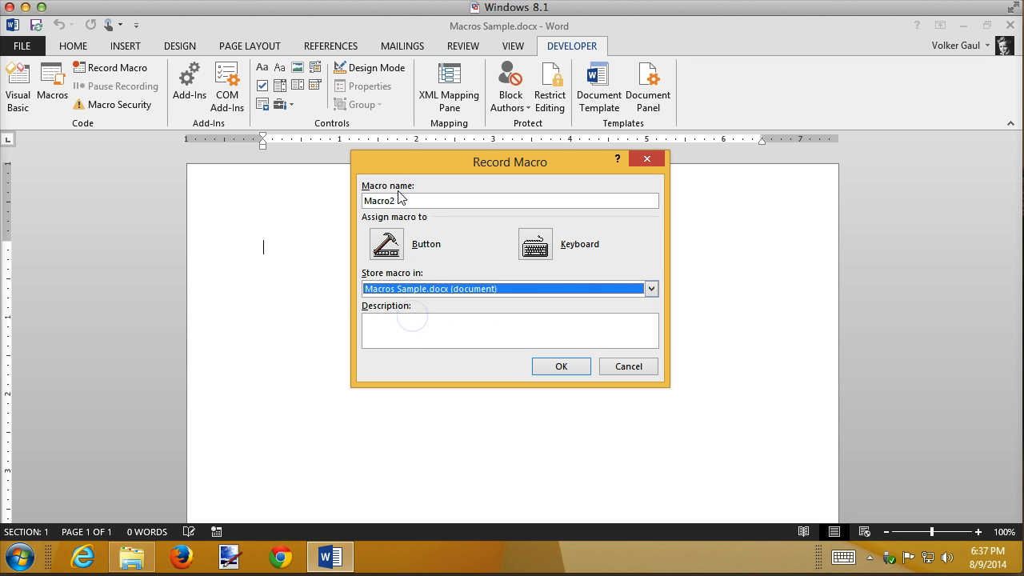
double_click(409, 199)
type("Test")
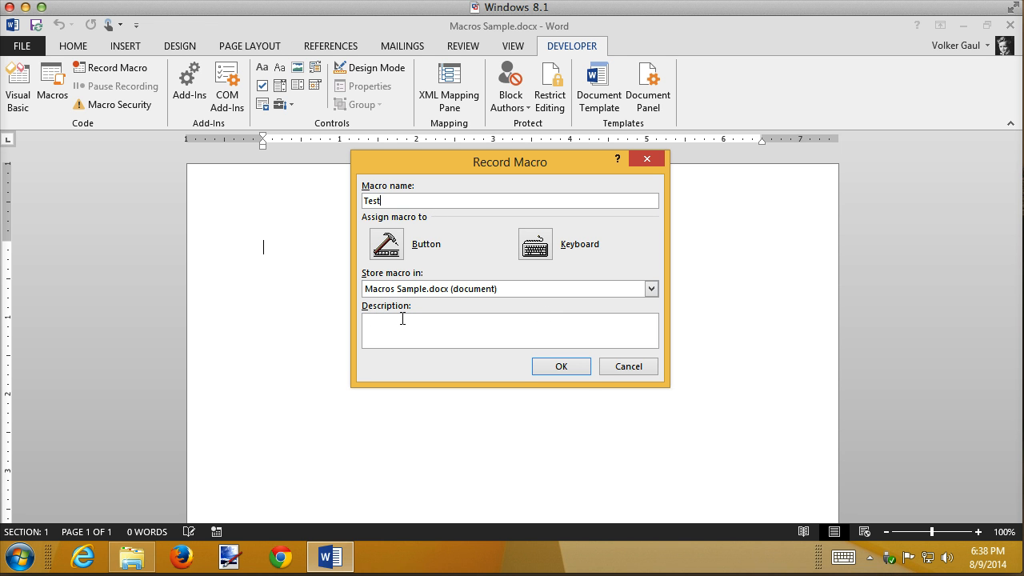
left_click(576, 368)
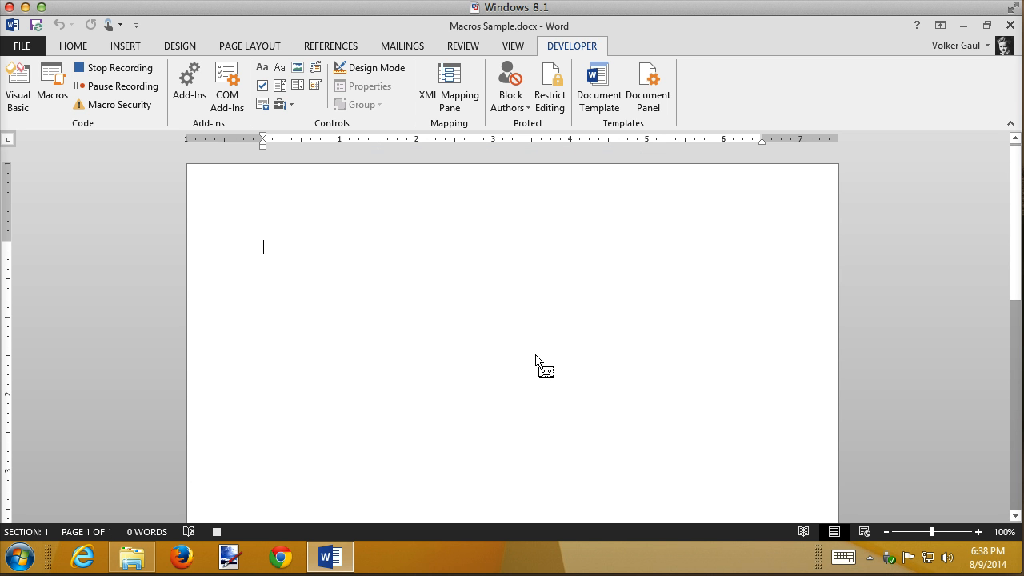
Enter a sentence into the document made of the author's full name followed by "recorded this macro.".
type("Volker g")
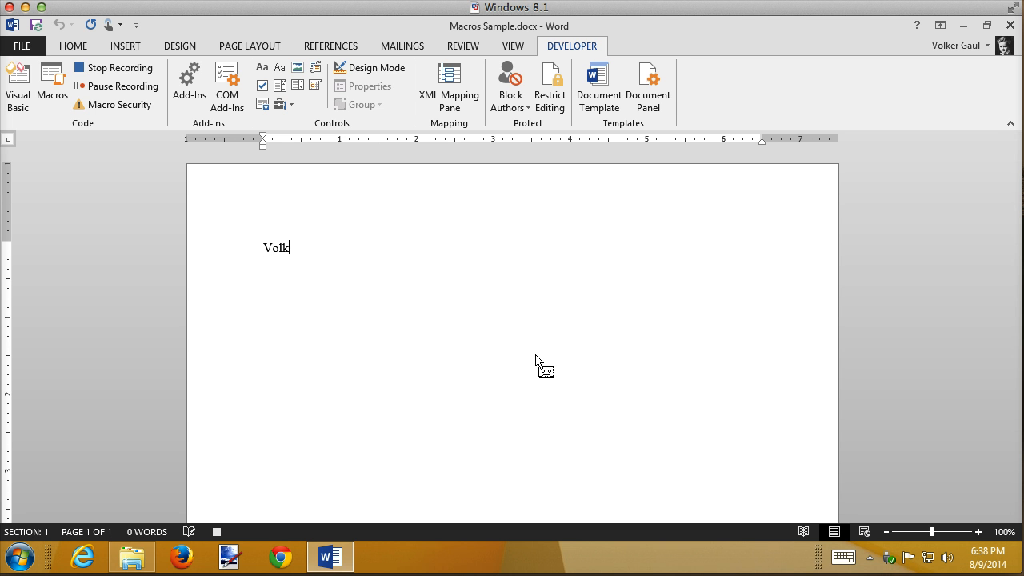
key("BackSpace")
type("Gaul")
key("BackSpace")
key("BackSpace")
key("BackSpace")
key("BackSpace")
type("aul records")
key("BackSpace")
type("ed this macro.")
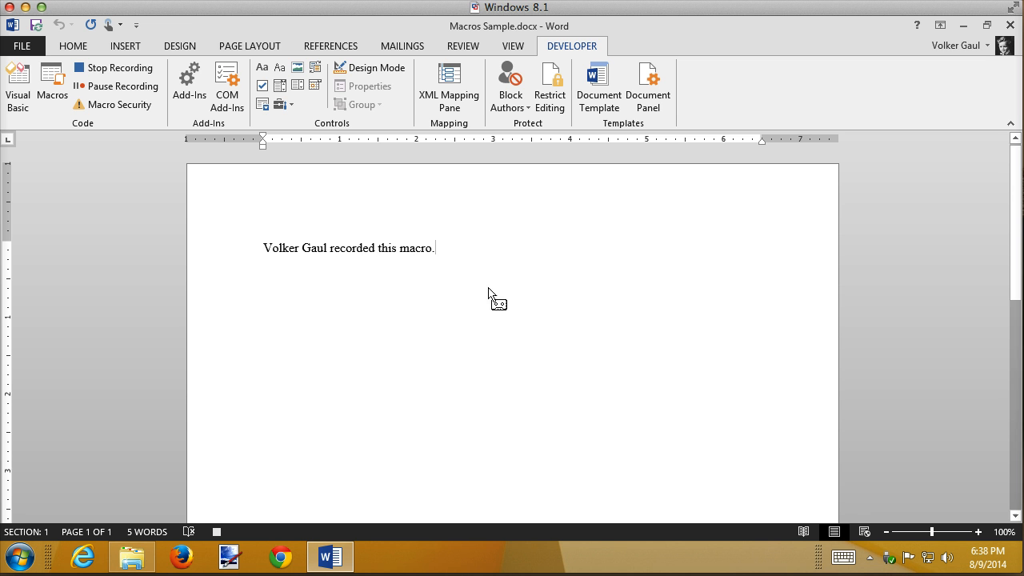
Try to move the insertion point to other places within the sentence while the macro is recording.
left_click(347, 253)
left_click(391, 251)
left_click(305, 250)
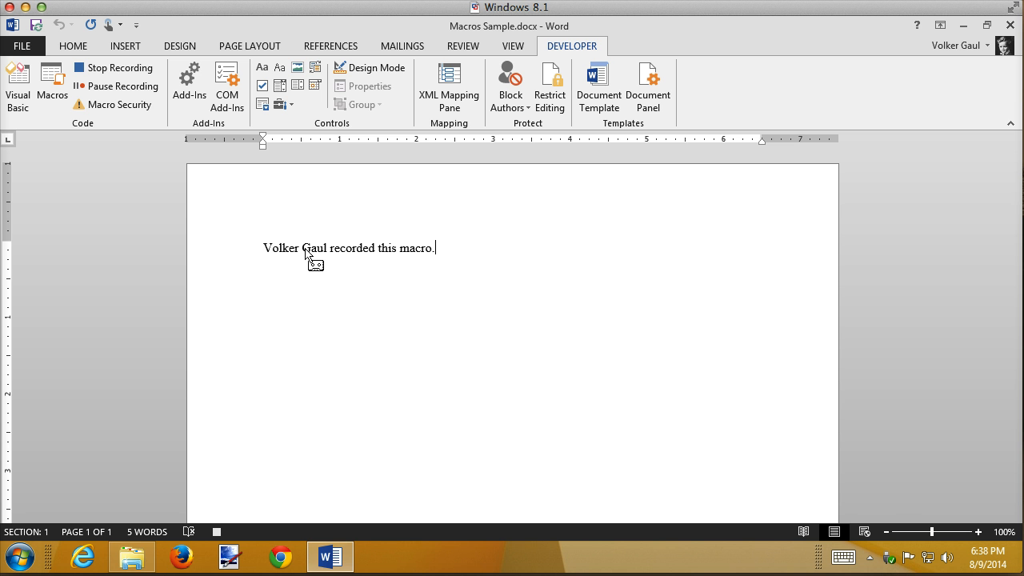
key("ctrl+Left")
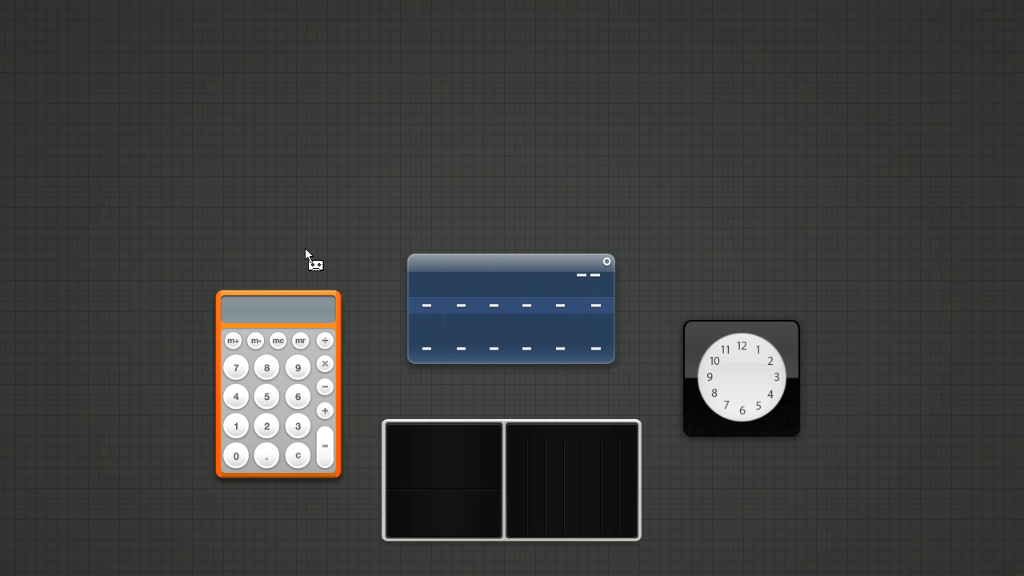
key("ctrl+Right")
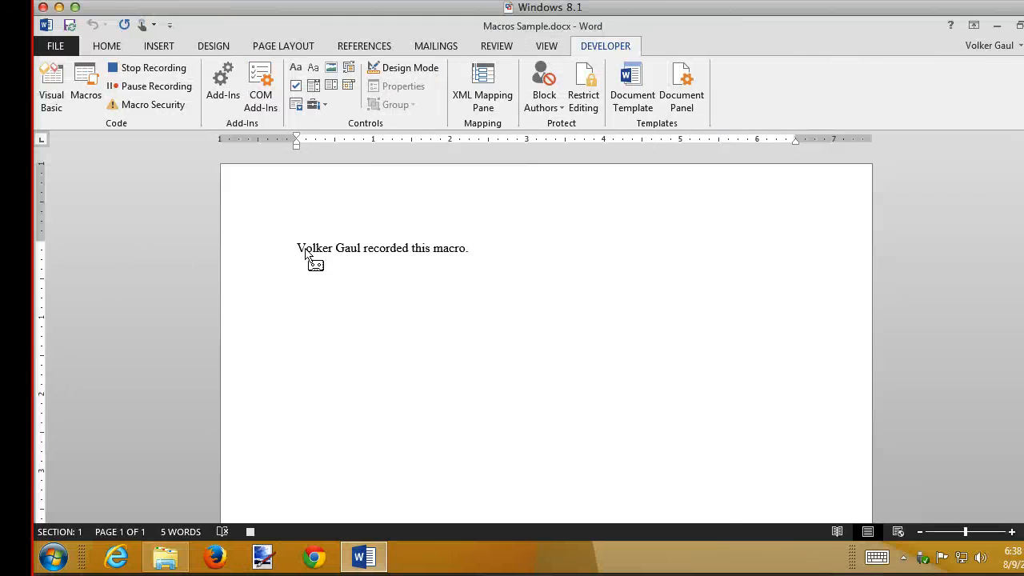
left_click(429, 249)
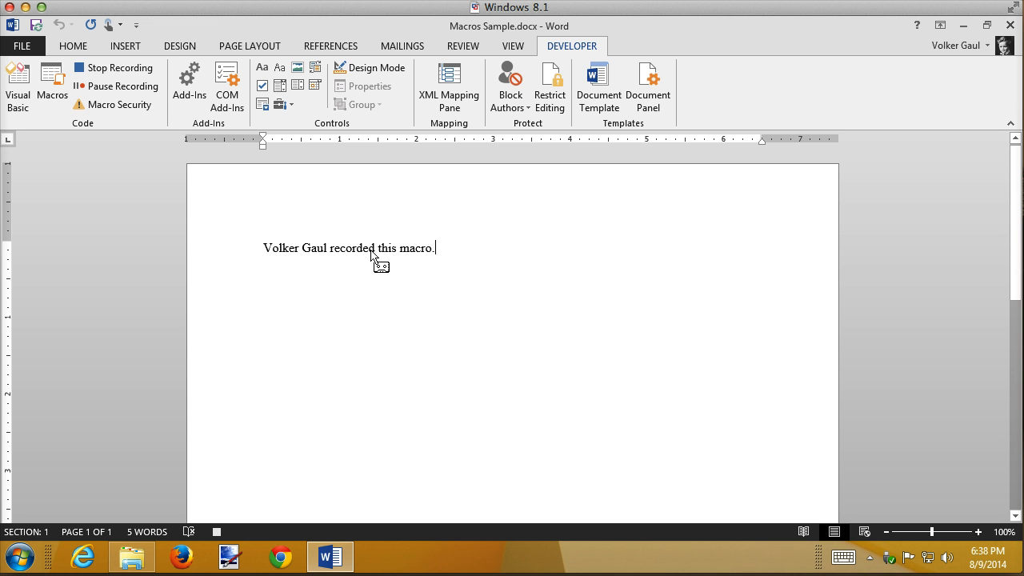
Switch to Firefox and search Google for "word shortcut keys".
left_click(181, 558)
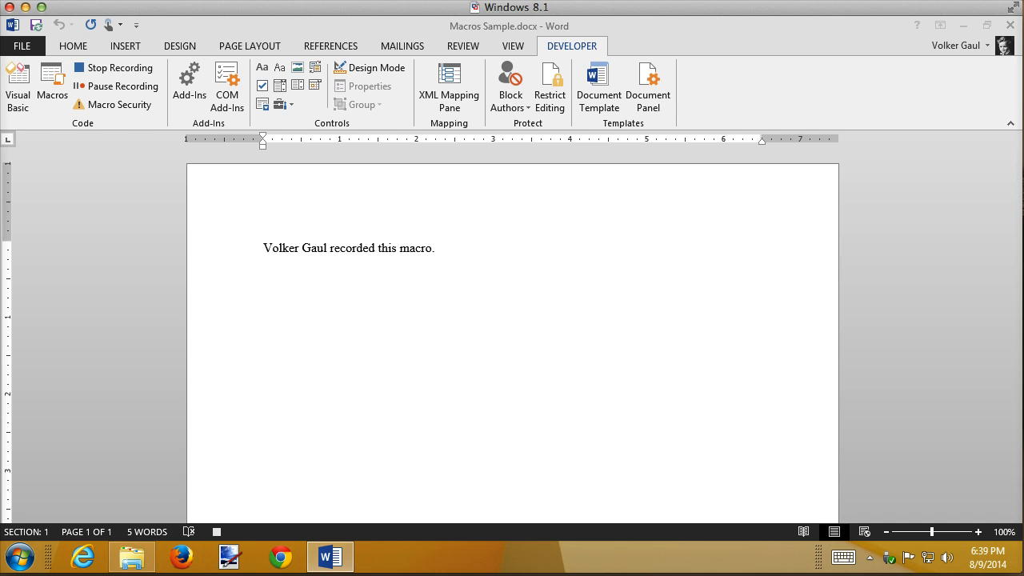
mouse_move(132, 557)
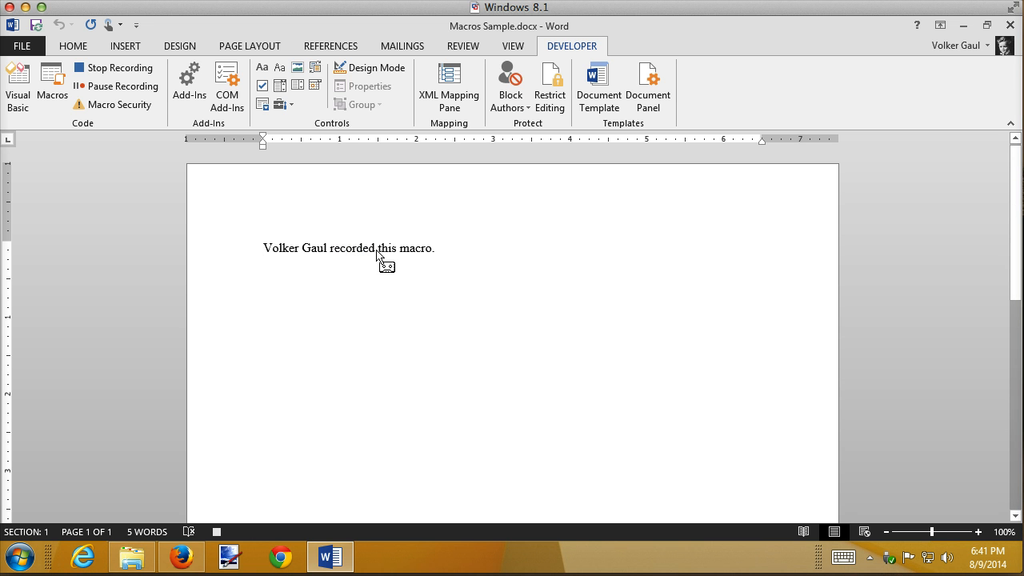
left_click(357, 248)
left_click(395, 249)
left_click(181, 558)
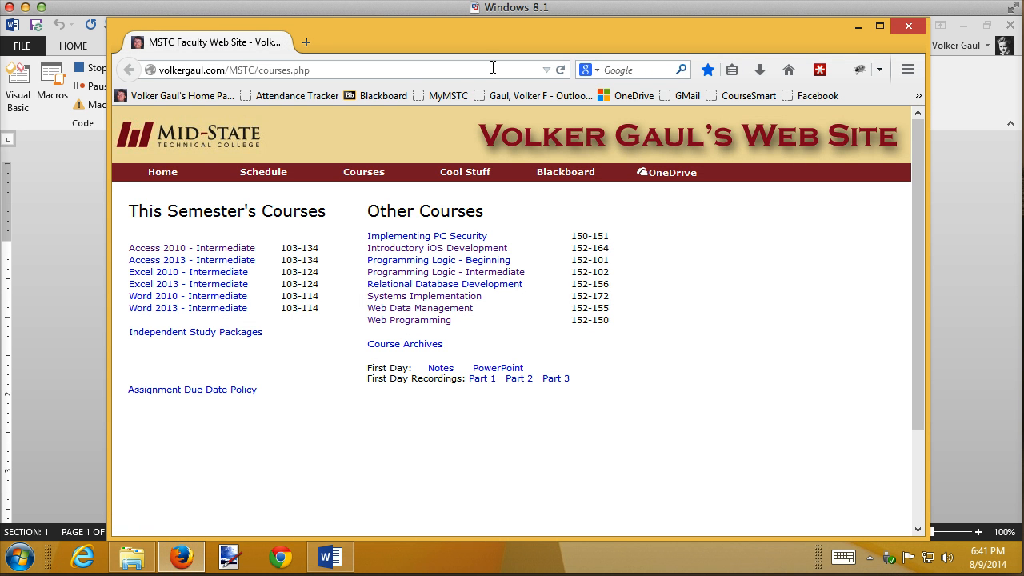
left_click(637, 70)
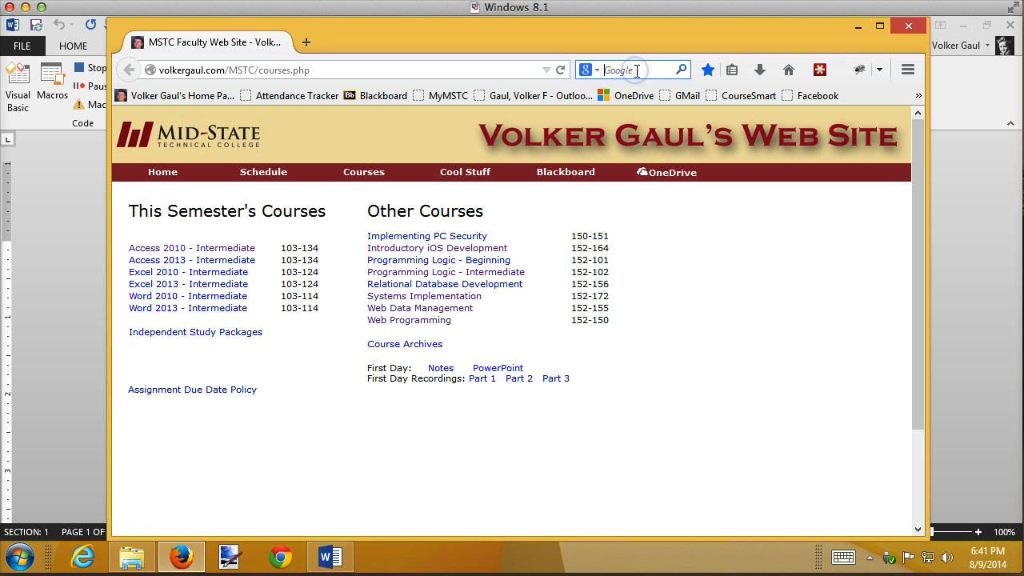
type("word shortcut keys")
key("Return")
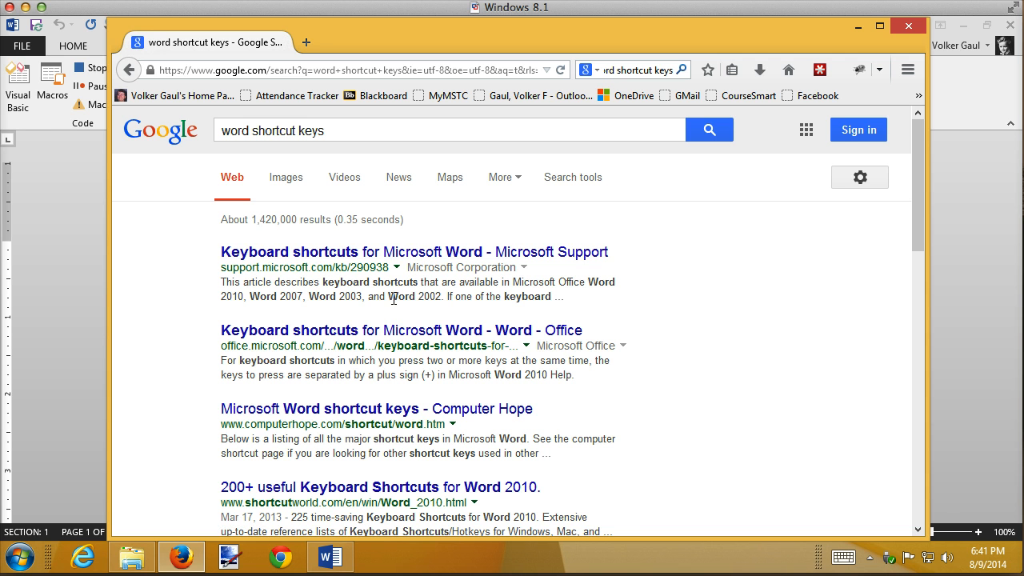
Examine the shortcut tables in the Microsoft Support article on Word keyboard shortcuts, declining the survey, and return to the search results.
left_click(344, 256)
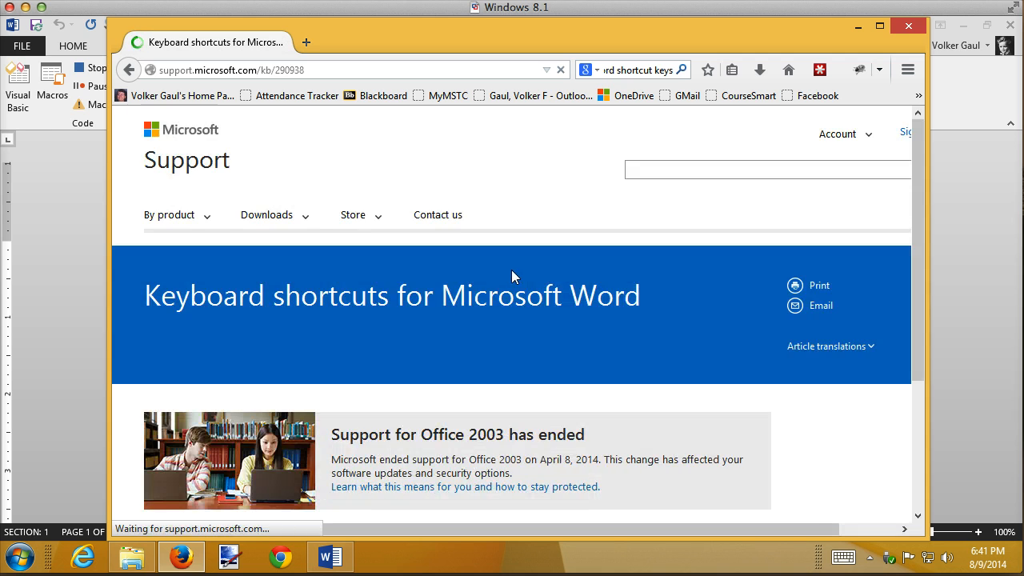
scroll(883, 301, "down", 10)
scroll(611, 354, "down", 10)
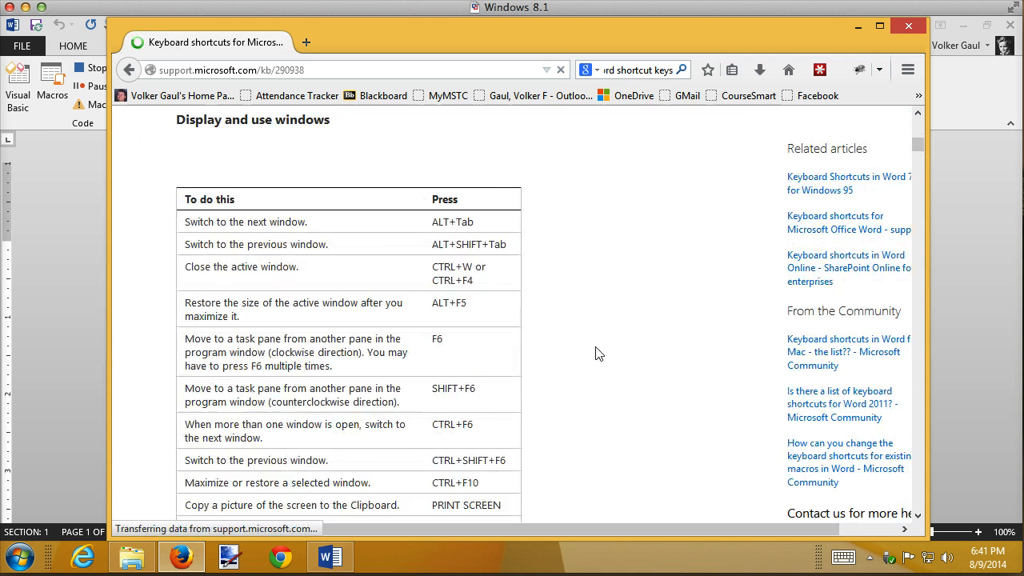
scroll(594, 346, "down", 10)
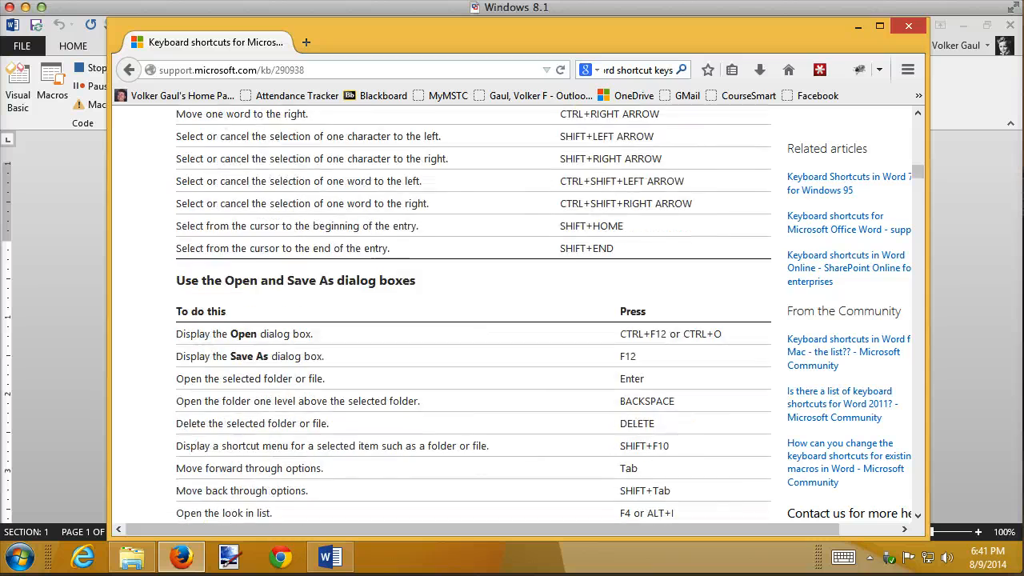
scroll(595, 368, "down", 4)
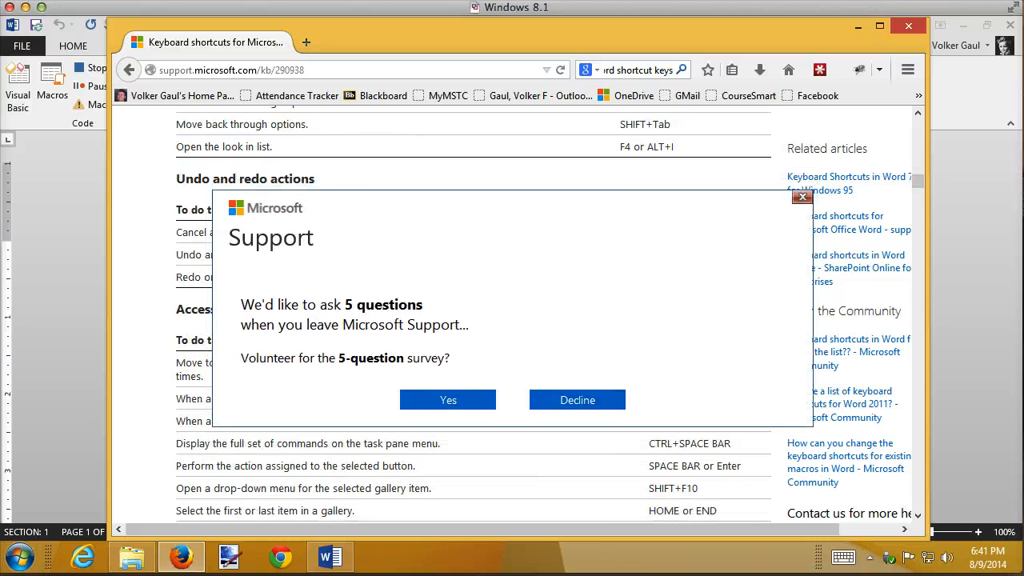
left_click(595, 393)
scroll(435, 227, "down", 8)
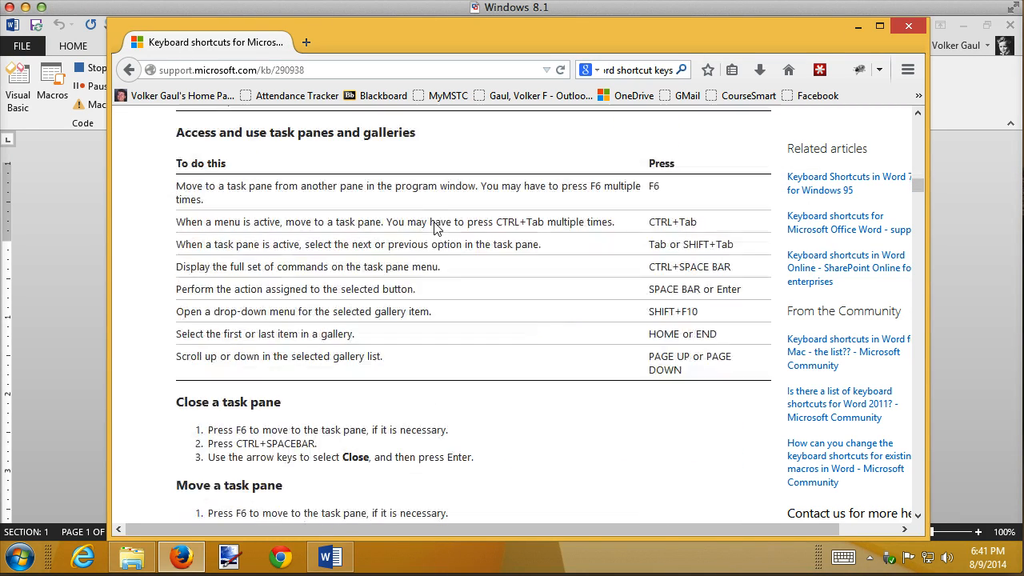
scroll(434, 230, "down", 10)
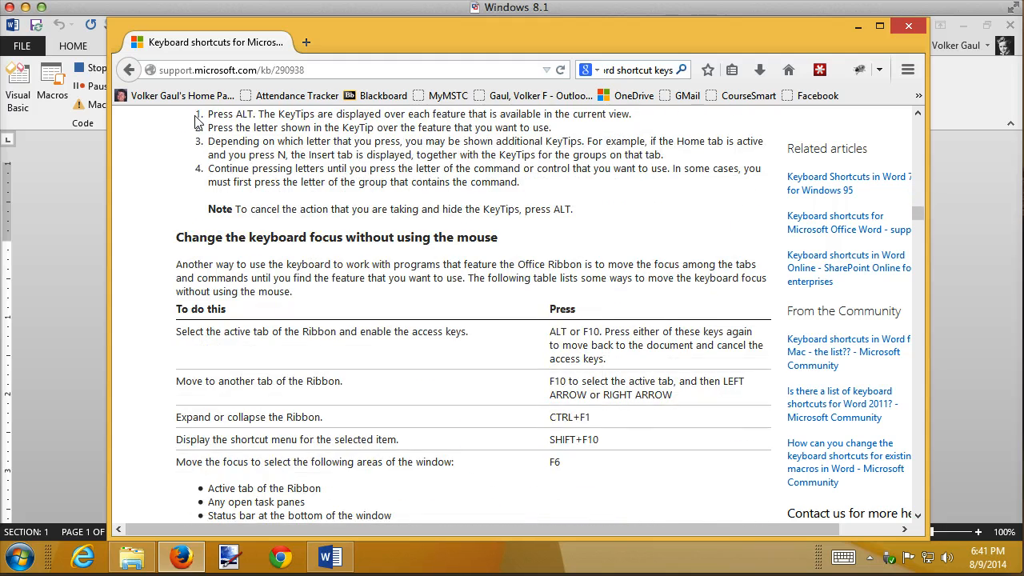
key("alt+Left")
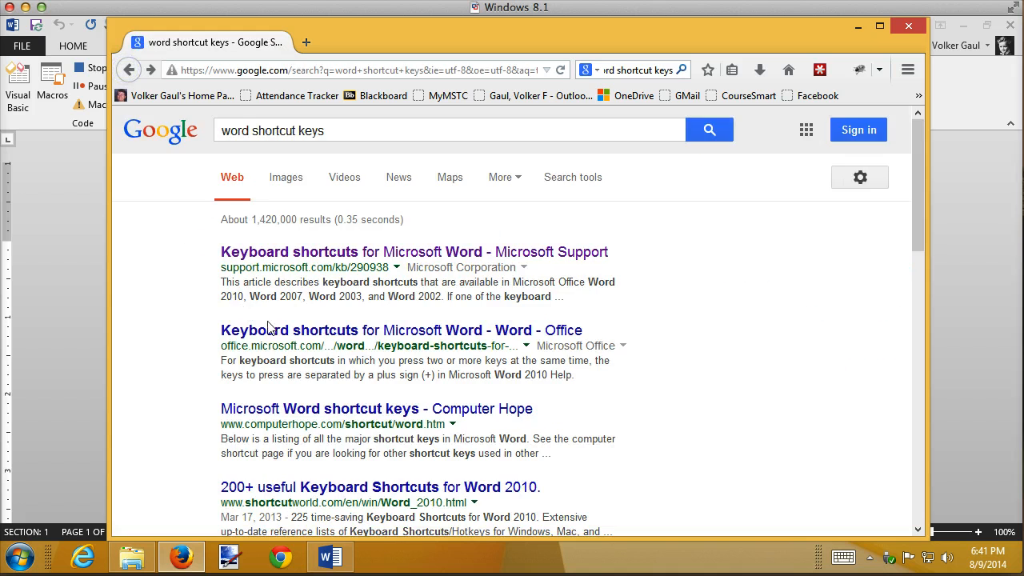
Open the Microsoft Office article on Word keyboard shortcuts and examine its topic lists down to editing and moving text.
left_click(276, 333)
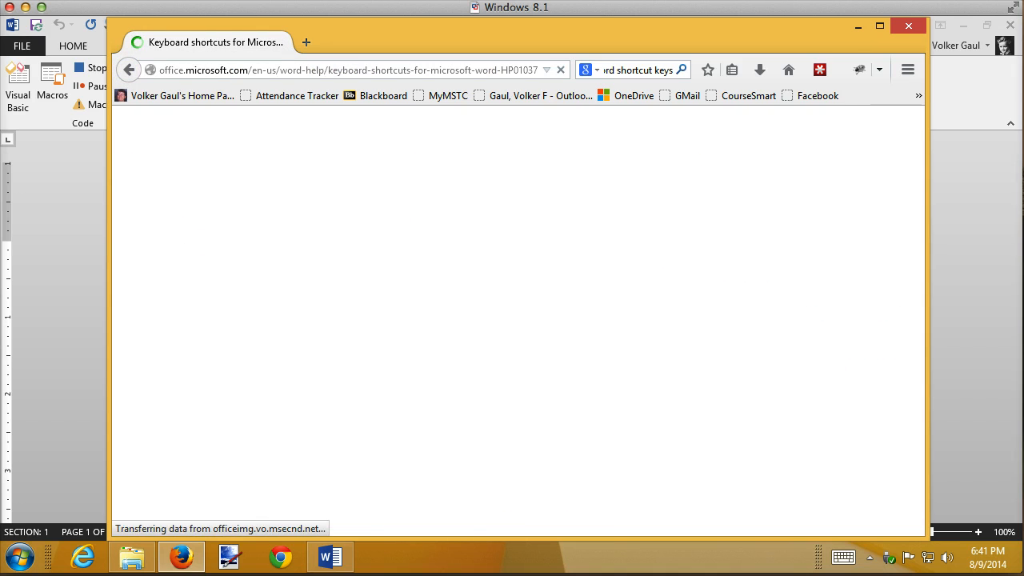
scroll(491, 338, "down", 3)
scroll(490, 337, "down", 12)
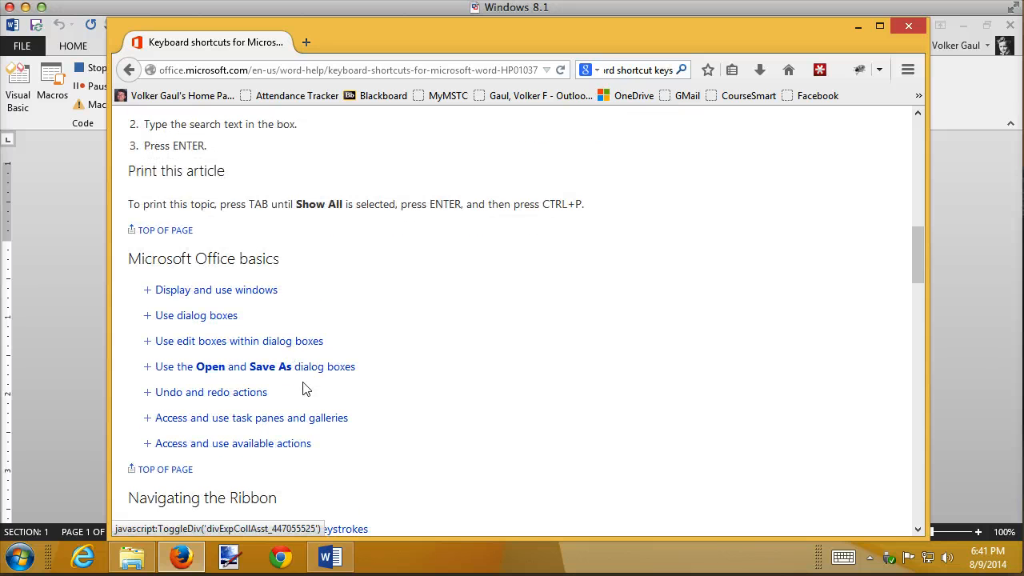
scroll(601, 373, "down", 9)
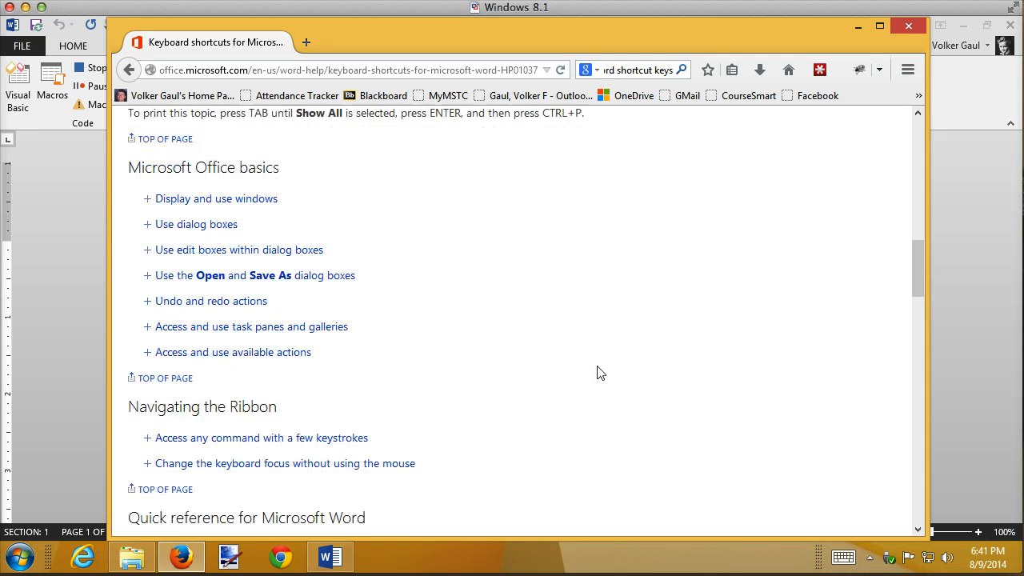
scroll(600, 373, "up", 1)
scroll(600, 372, "down", 2)
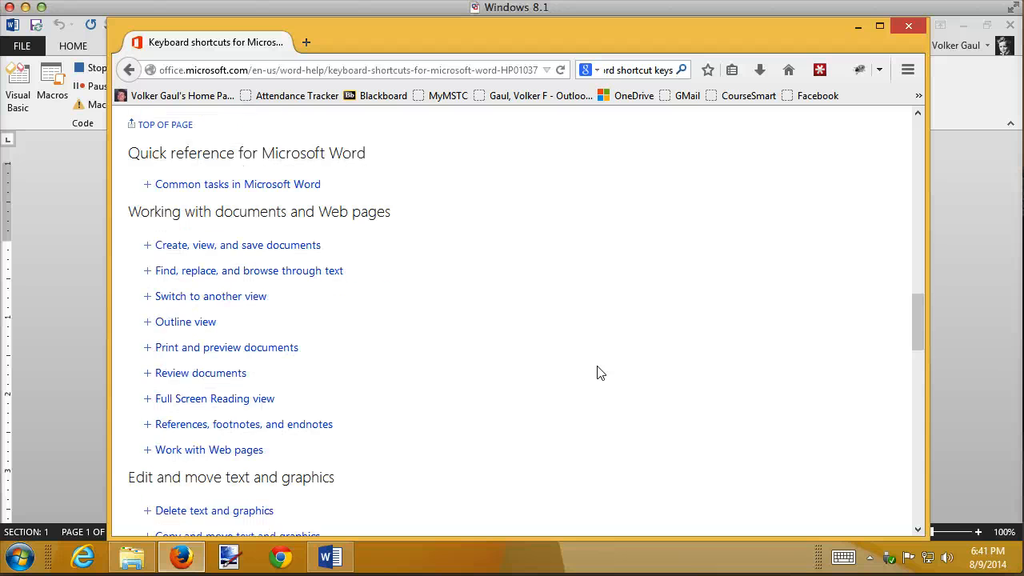
scroll(600, 373, "down", 4)
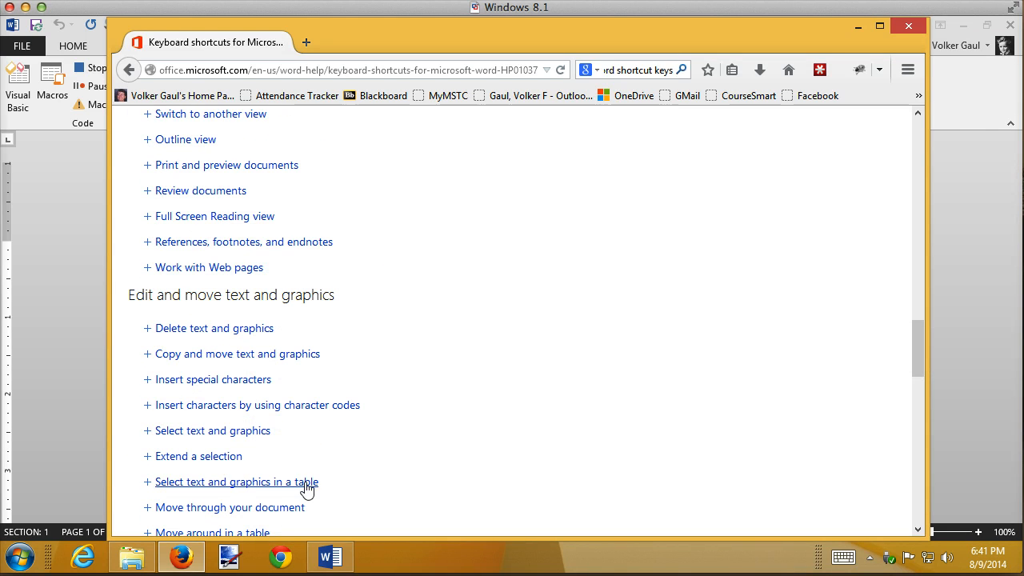
scroll(454, 456, "down", 2)
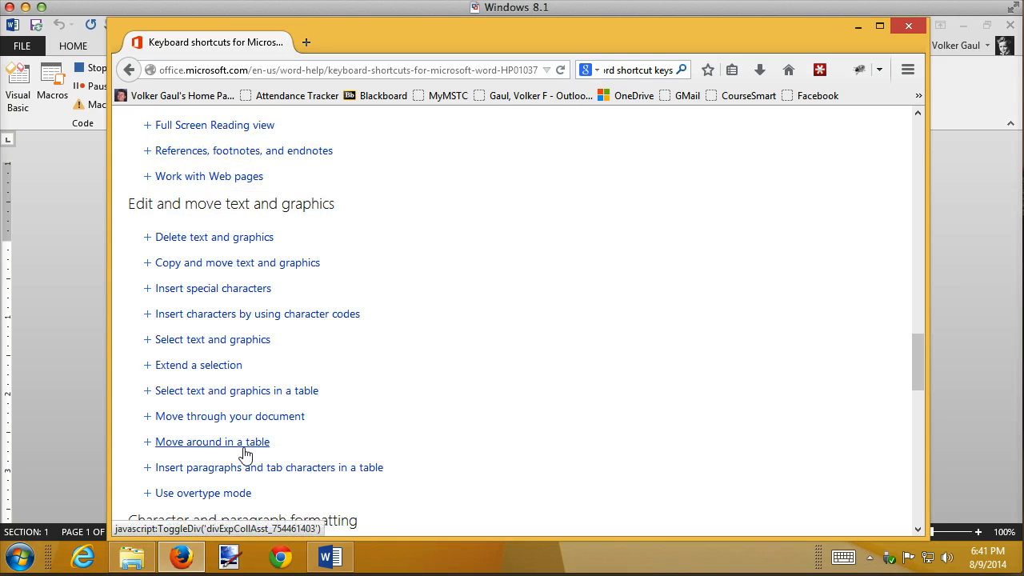
Read the shortcuts for moving around in a table, then close Firefox and return to the Word document.
left_click(215, 443)
scroll(502, 376, "down", 6)
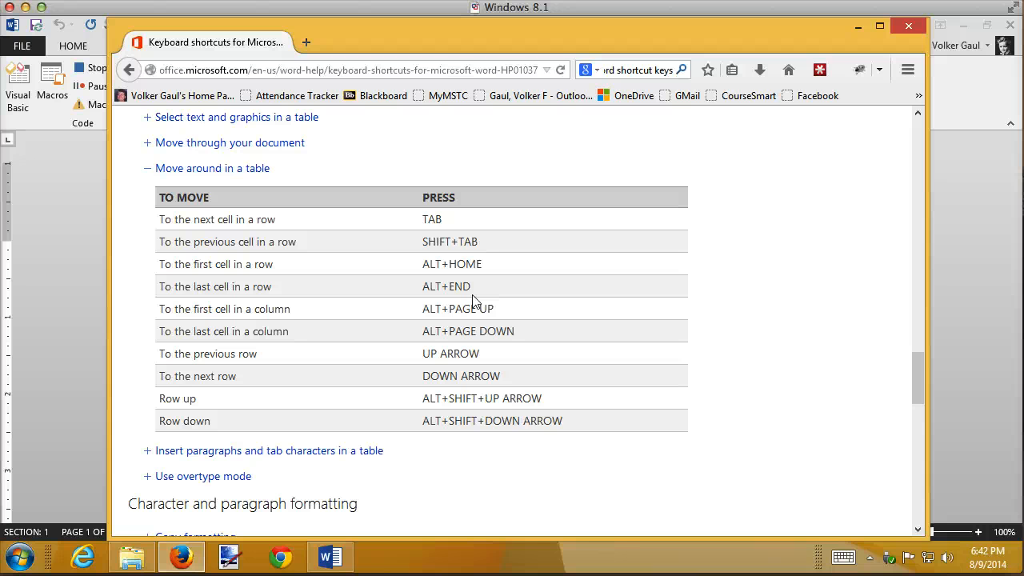
scroll(472, 300, "up", 2)
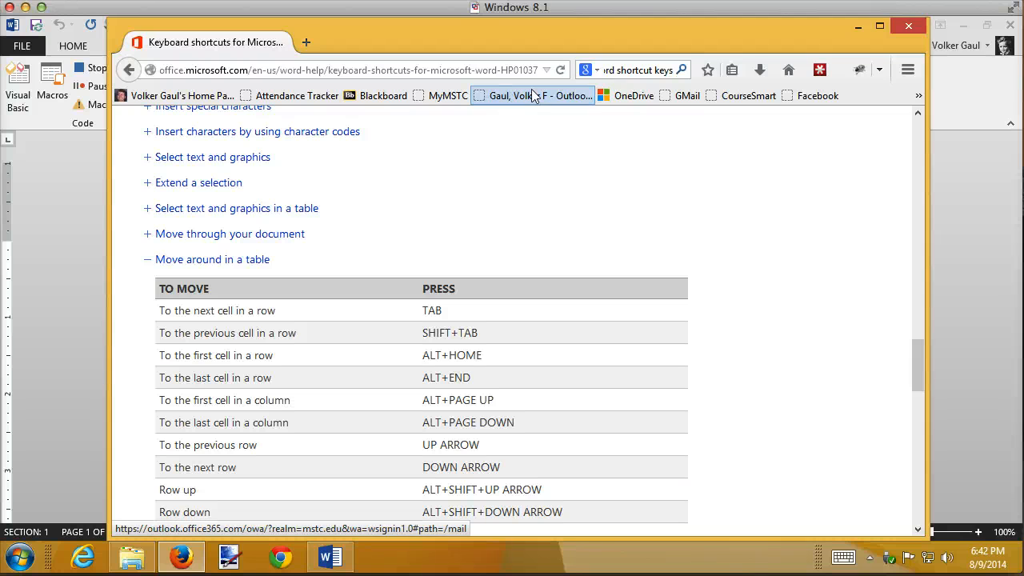
left_click(914, 28)
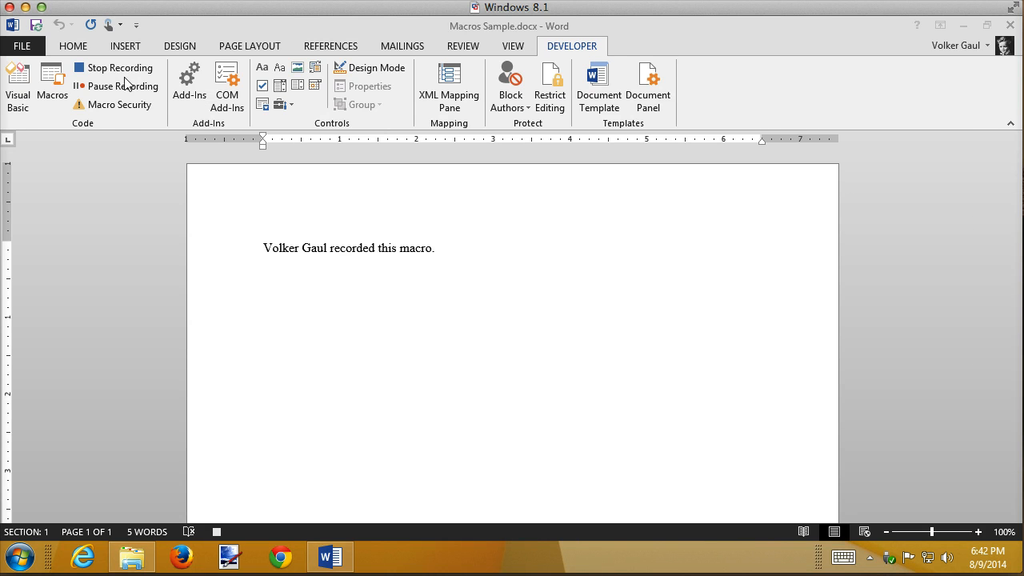
left_click(114, 136)
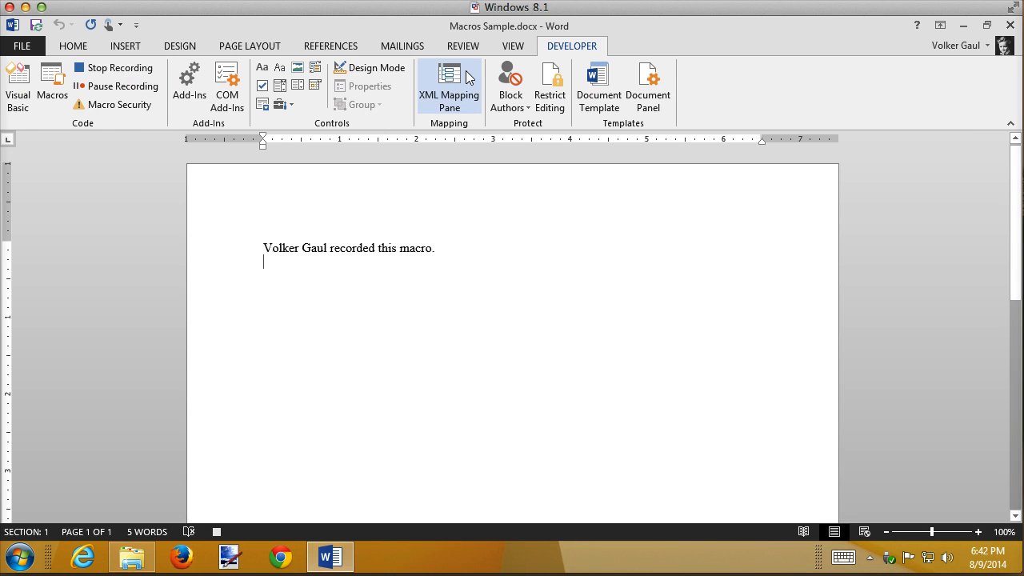
Draw a 32-point star about 2.04" high and 2.42" wide below the sentence.
left_click(74, 45)
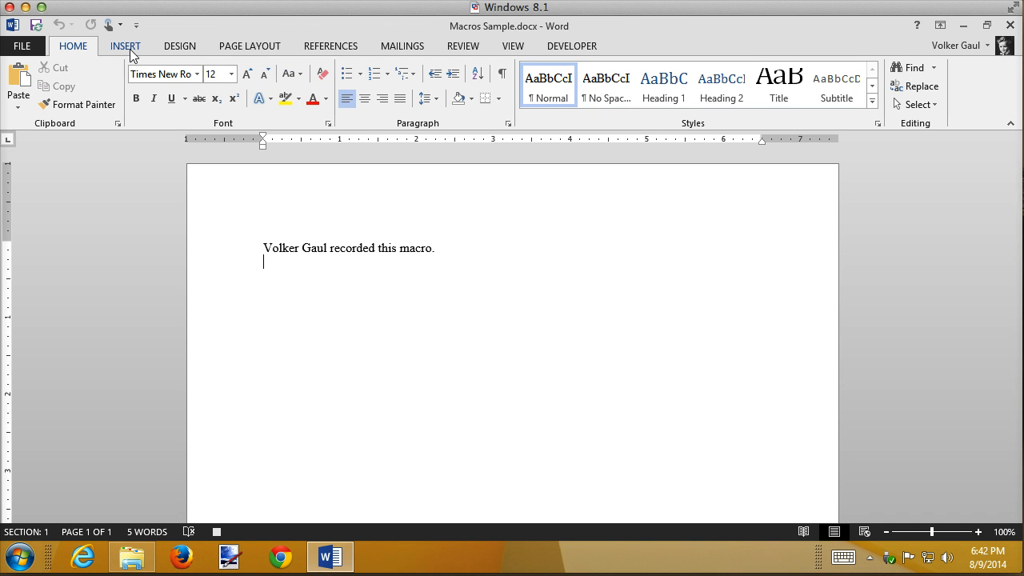
left_click(125, 50)
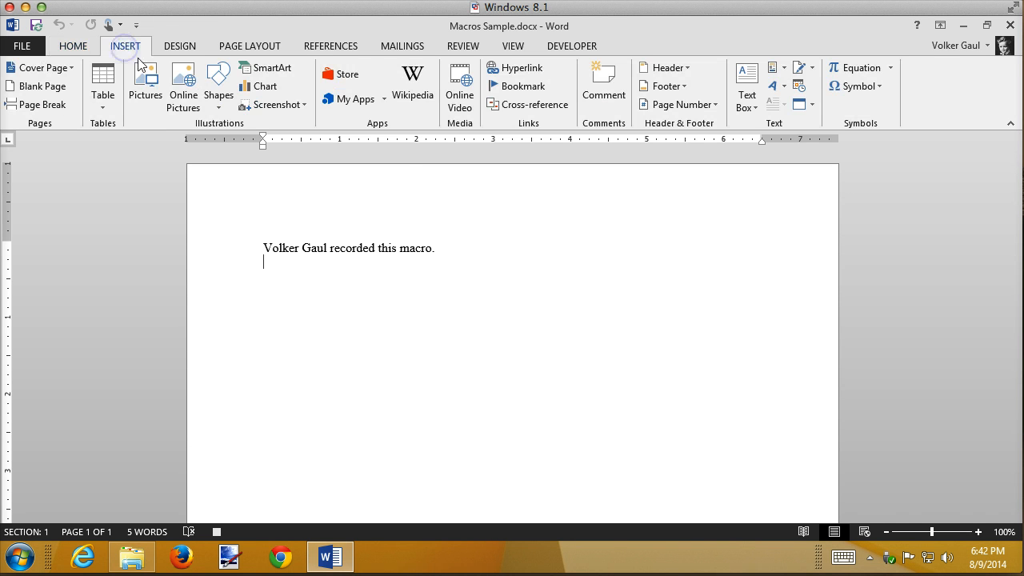
left_click(221, 104)
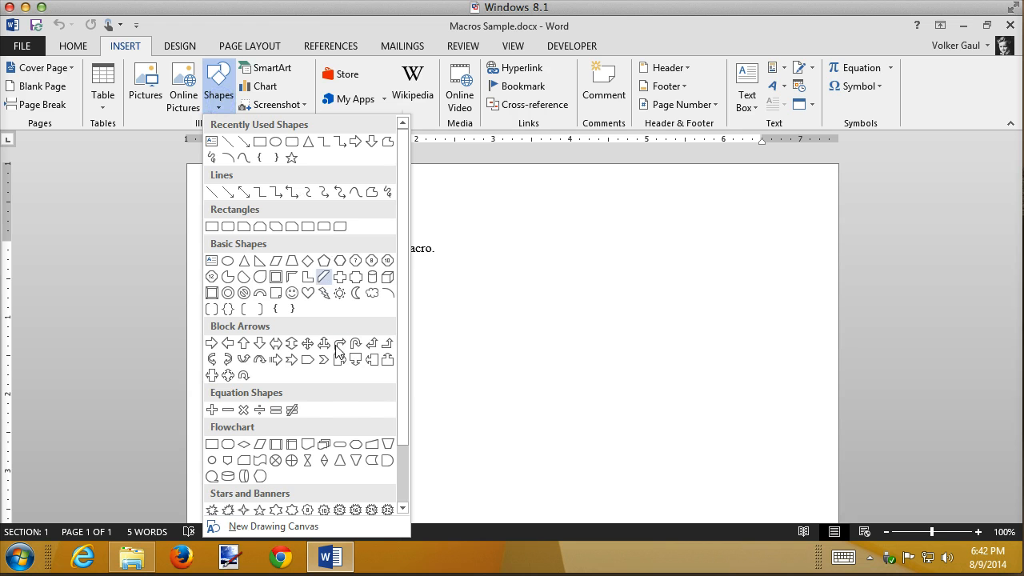
left_click(388, 510)
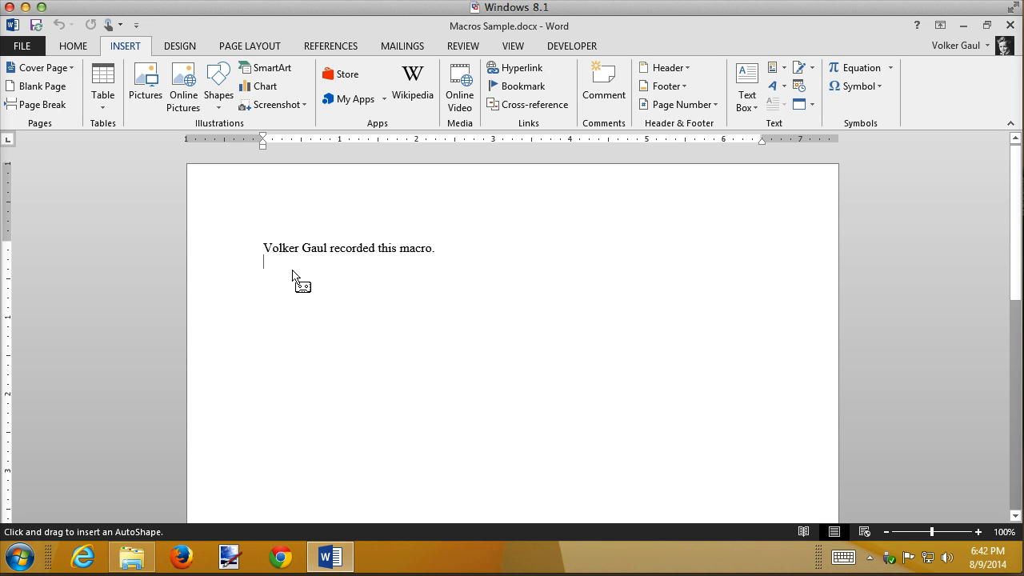
left_click_drag(290, 267, 478, 426)
left_click_drag(478, 429, 478, 427)
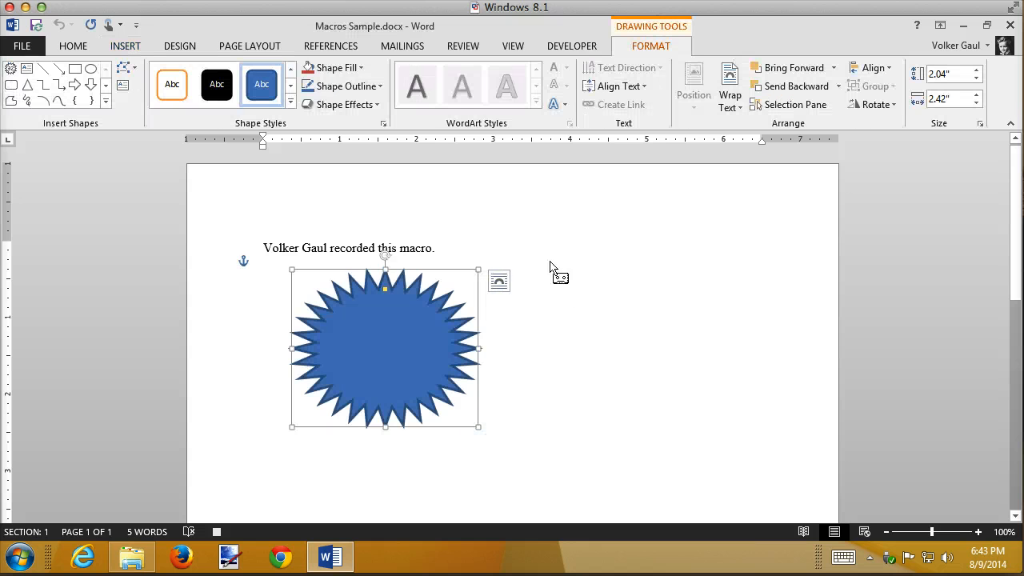
Fill the star with standard yellow, stop the macro recording and deselect the shape.
left_click(358, 67)
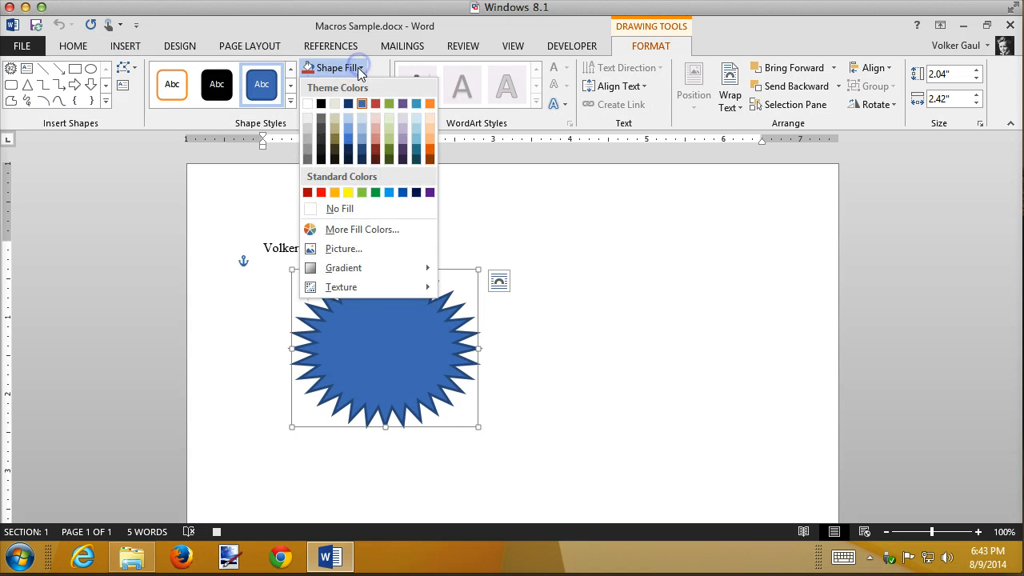
left_click(348, 192)
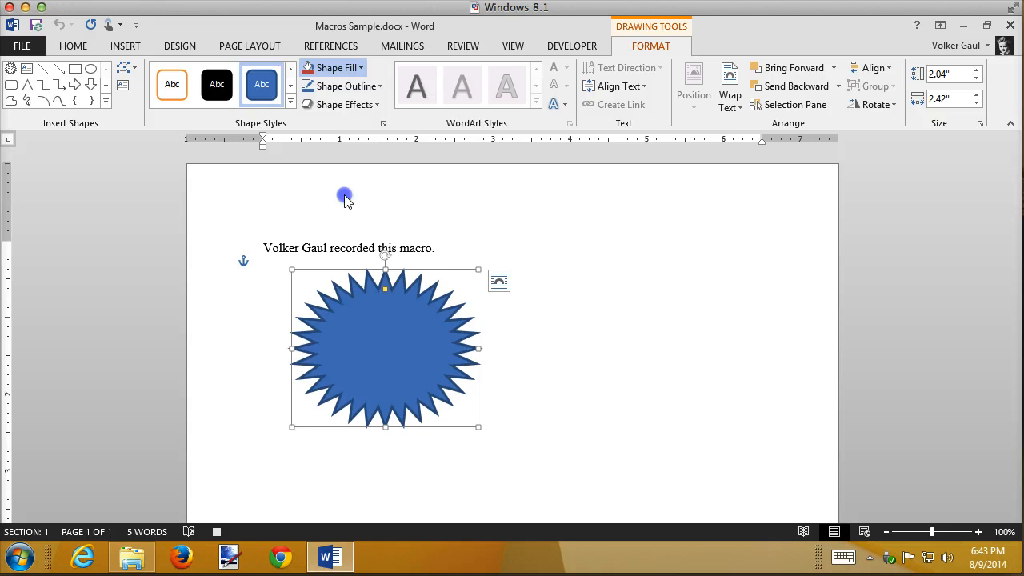
left_click(216, 533)
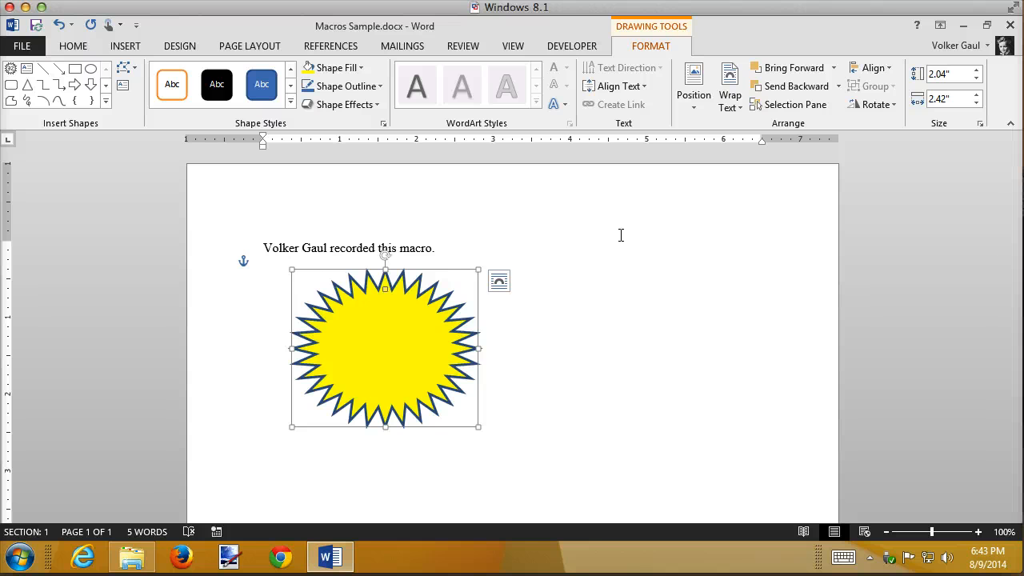
left_click(544, 311)
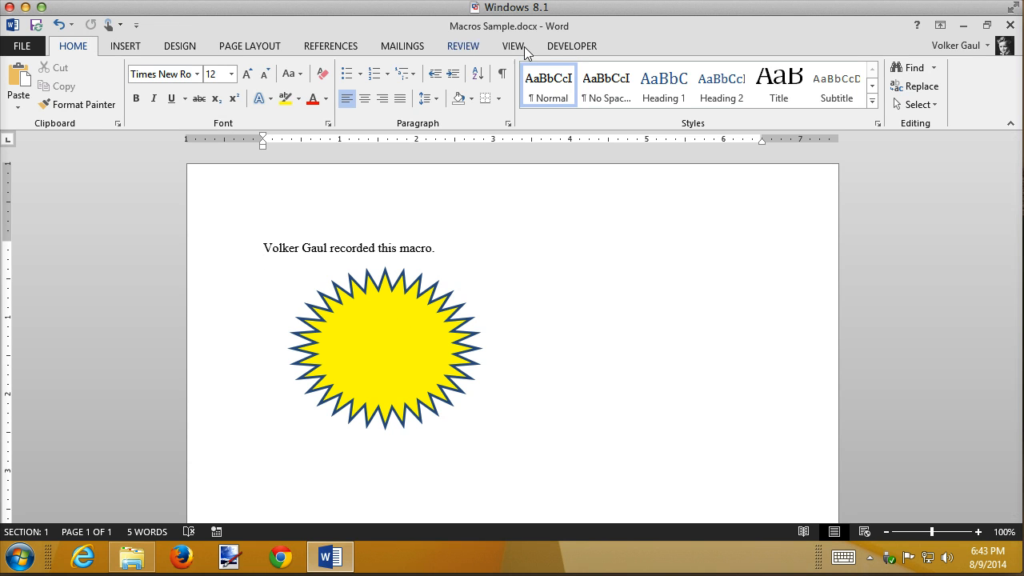
List only the macros stored in Macros Sample.docx and open the Test macro's code for editing.
left_click(588, 47)
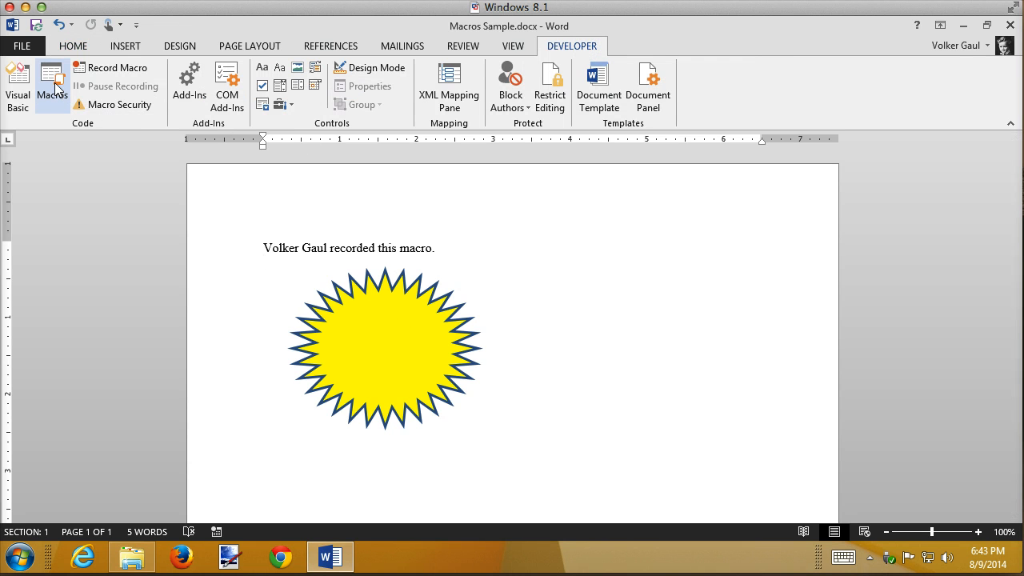
left_click(55, 88)
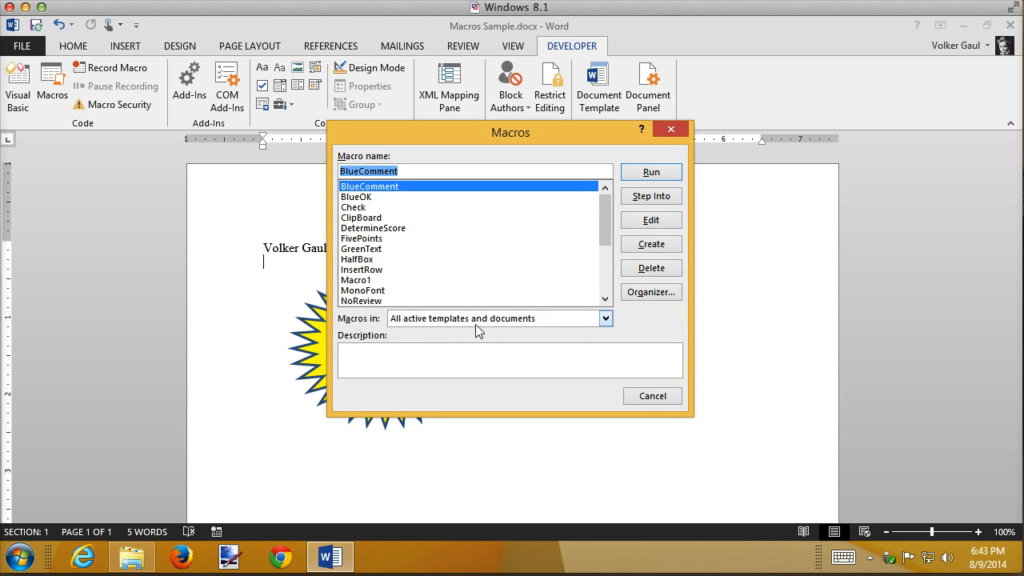
left_click(488, 319)
left_click(464, 364)
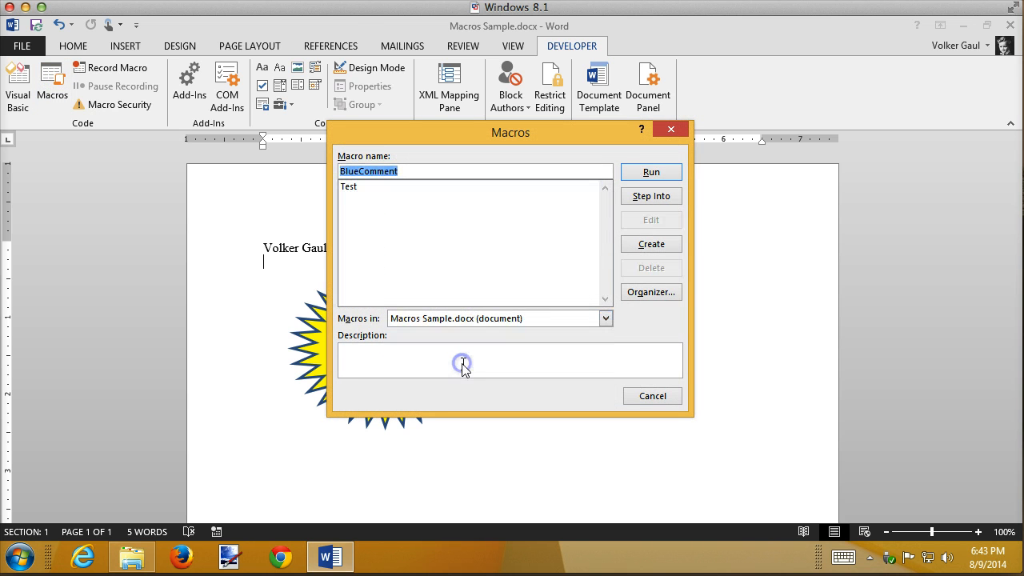
left_click(352, 186)
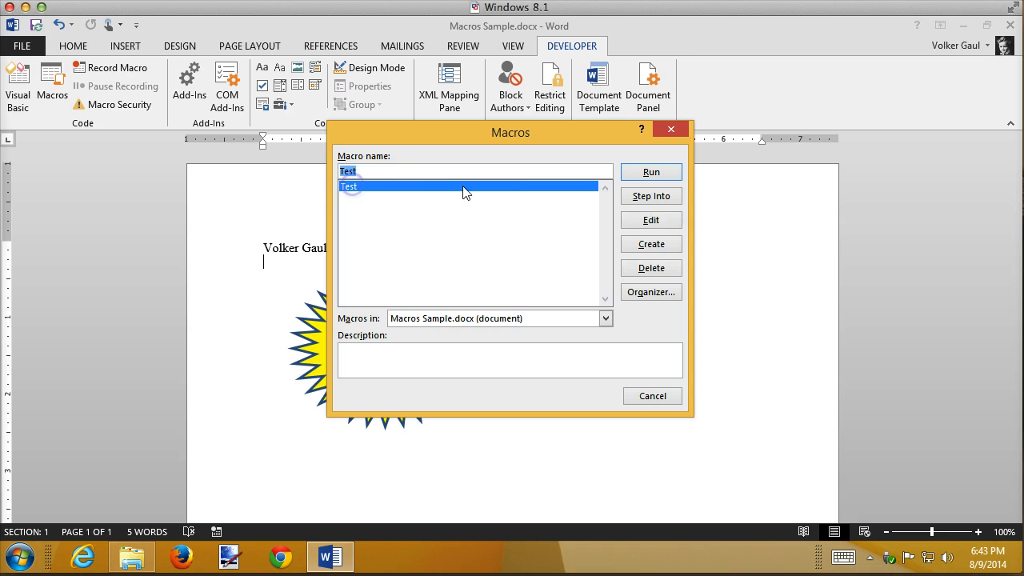
left_click(650, 221)
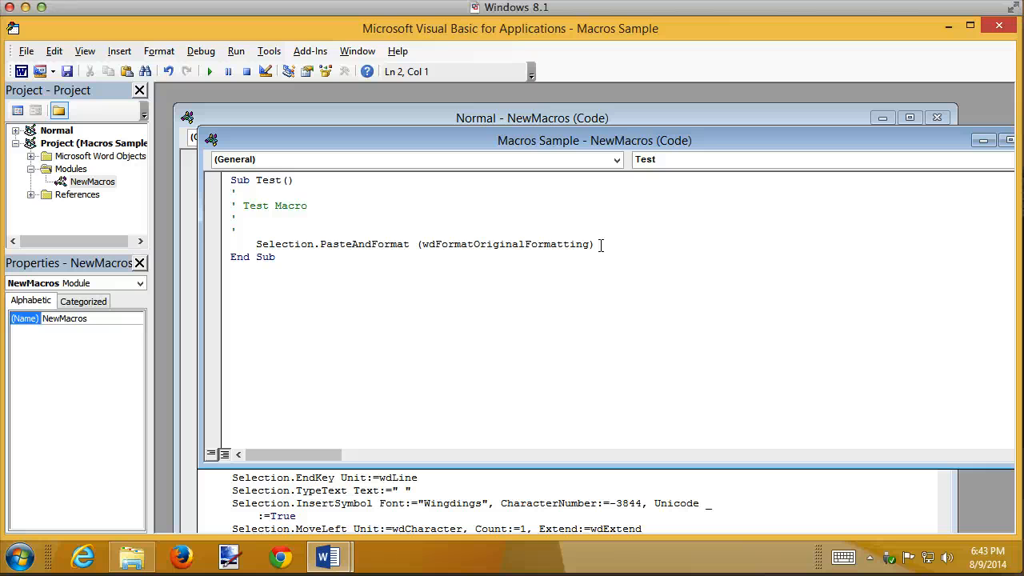
Close the Test macro's code window and the Visual Basic editor, and select the yellow star in the document.
left_click_drag(902, 142, 809, 145)
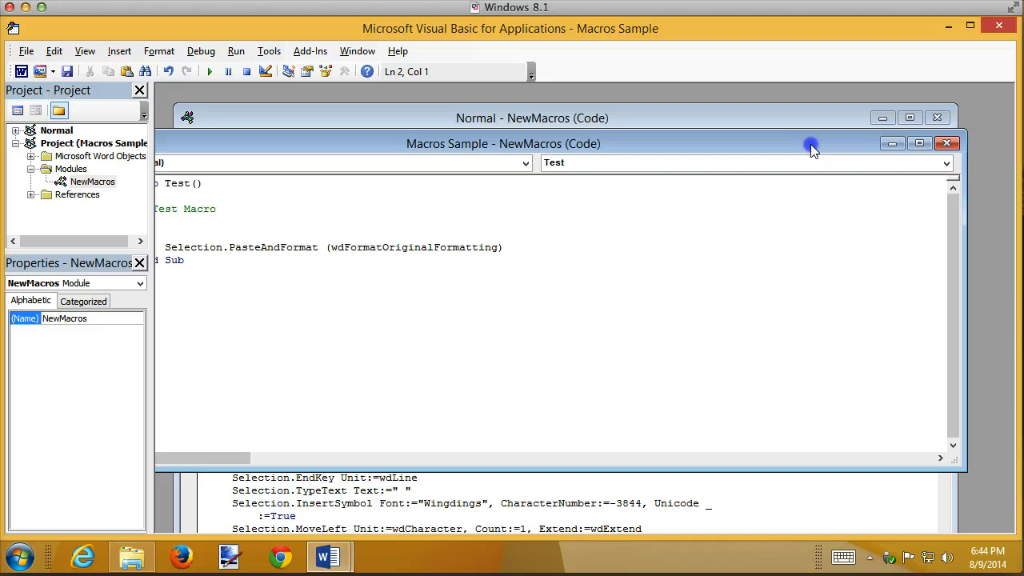
left_click(946, 144)
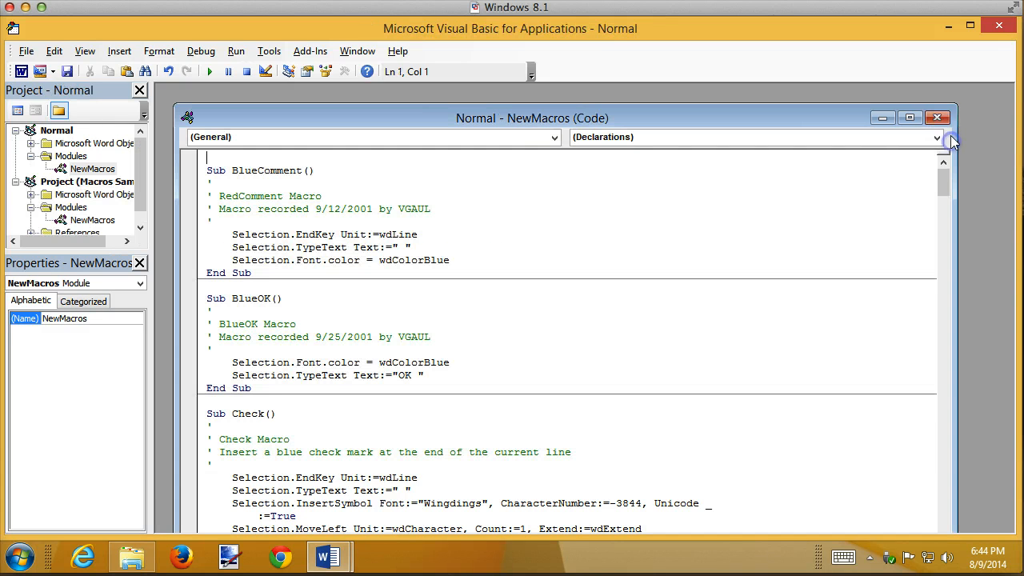
left_click(1001, 28)
left_click(381, 354)
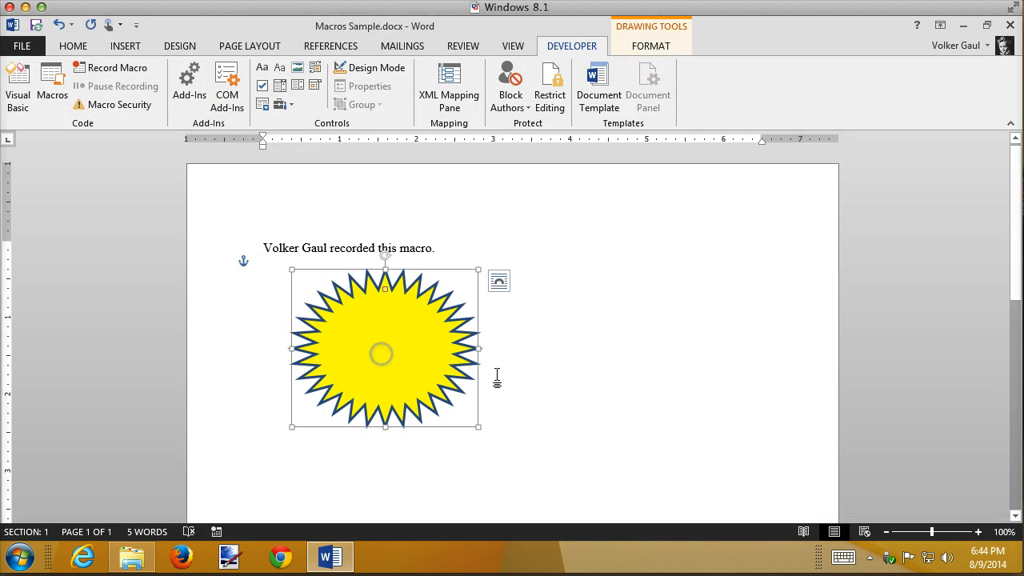
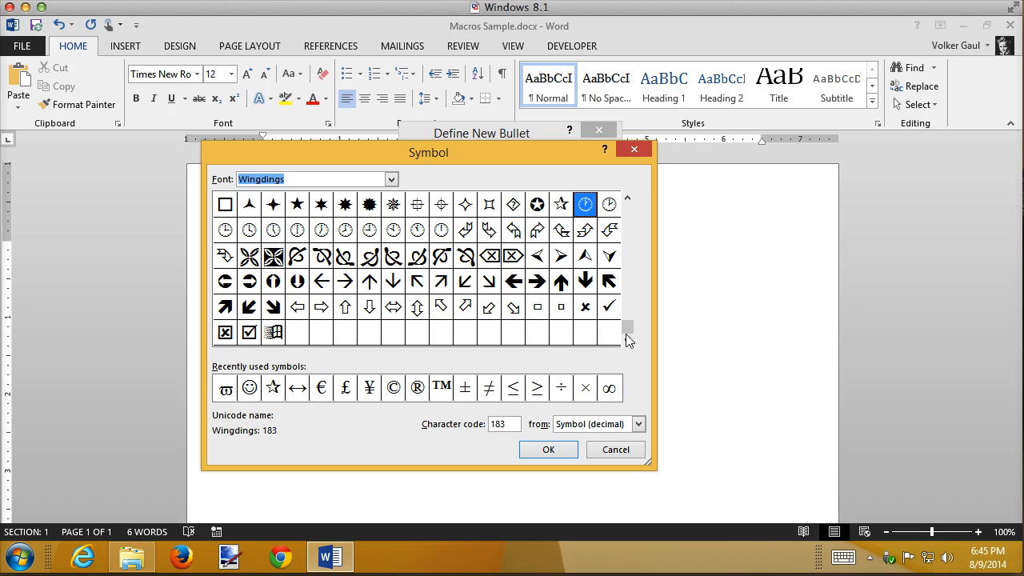
Define the Wingdings smiley face, character code 74, as the new bullet and apply it to the second sentence.
left_click_drag(627, 329, 632, 204)
left_click_drag(629, 320, 631, 206)
left_click(418, 256)
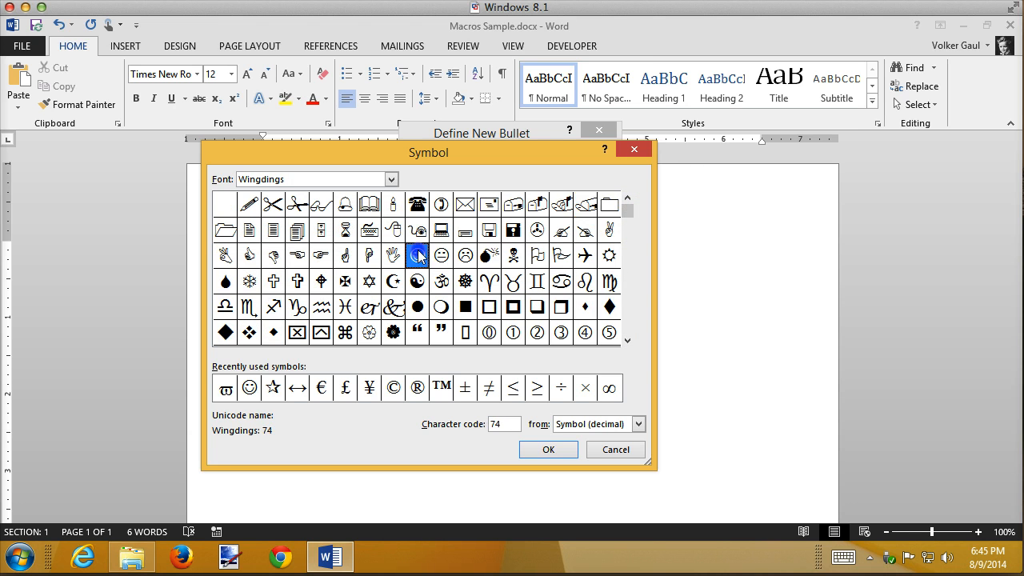
left_click(550, 450)
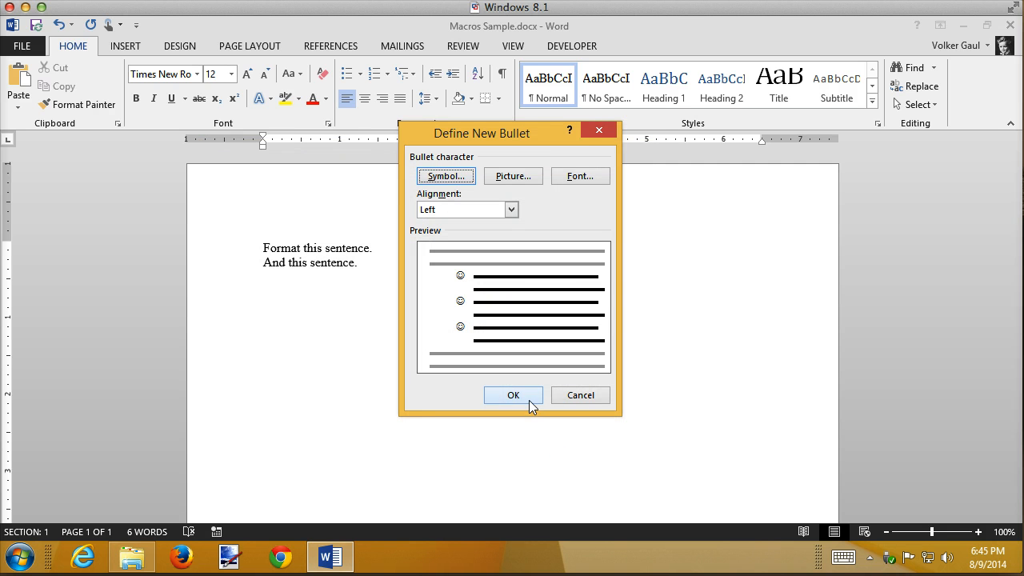
left_click(529, 400)
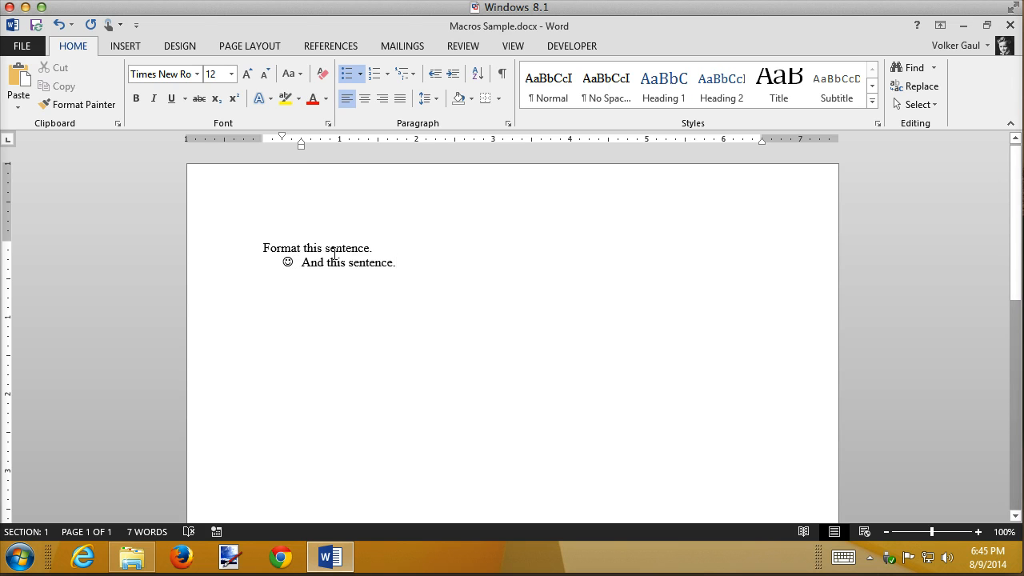
left_click(301, 144)
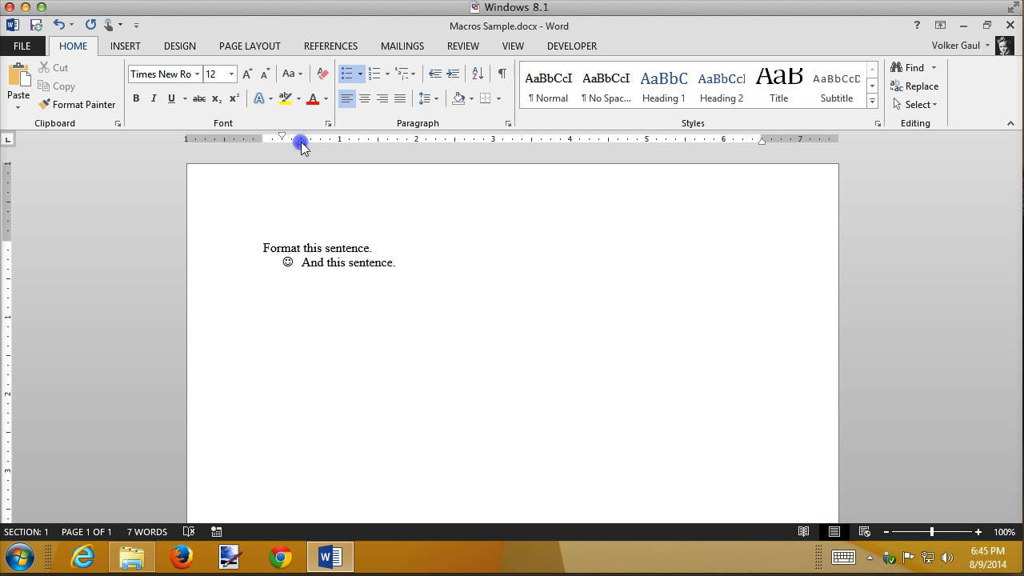
double_click(304, 148)
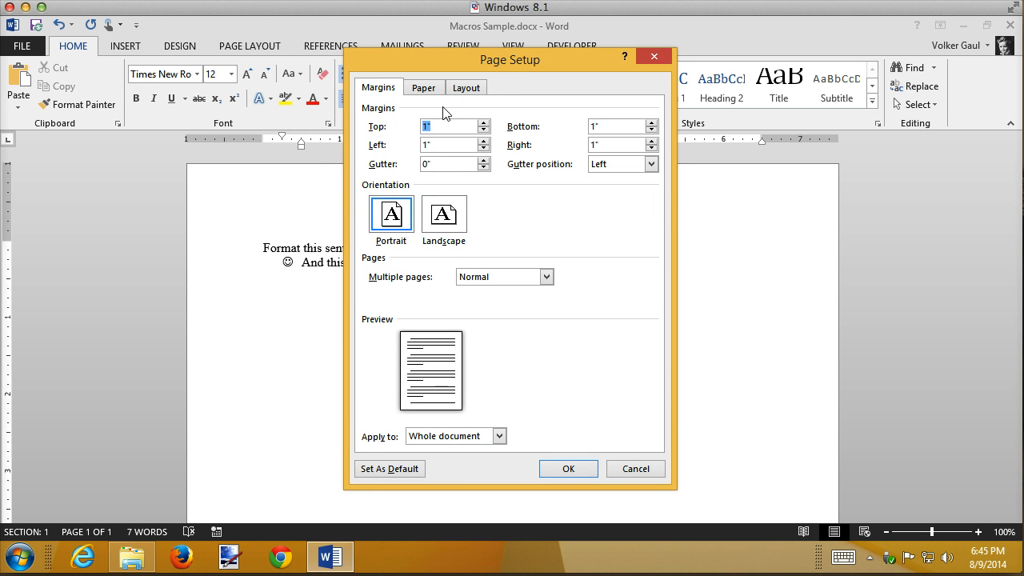
left_click(634, 469)
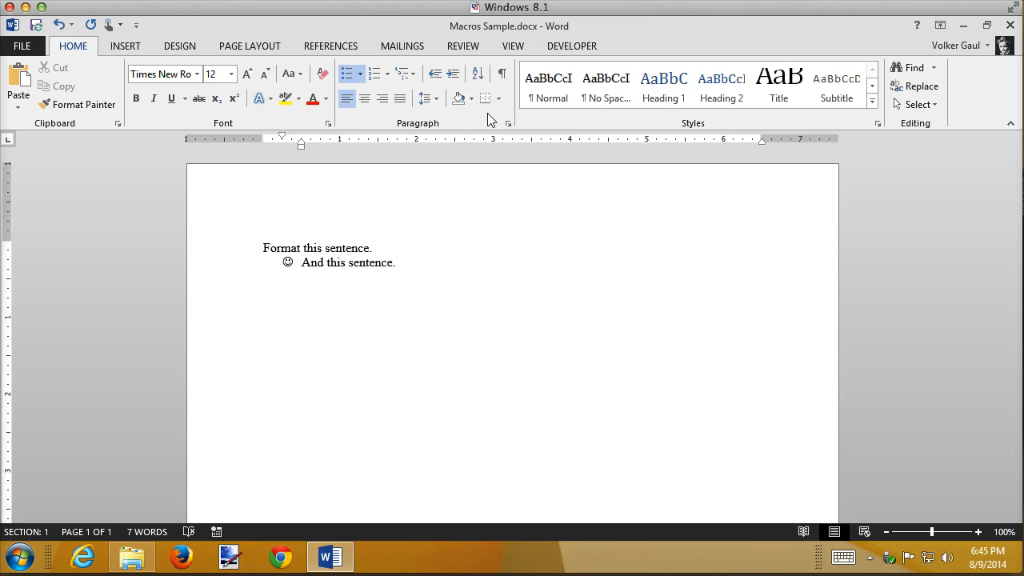
Set the second sentence's paragraph indentation to 0.3" left with a 0.3" hanging indent.
left_click(507, 124)
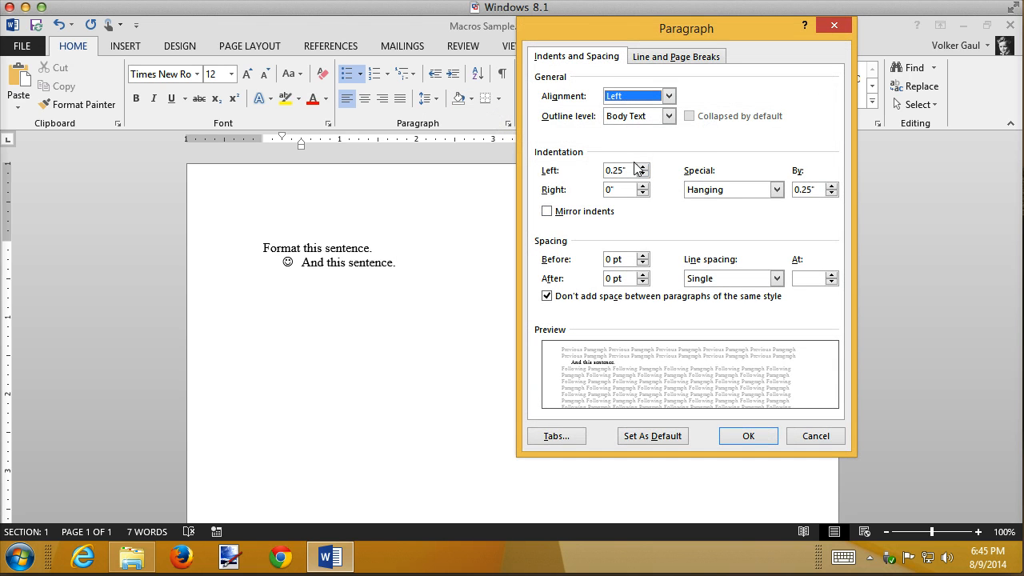
left_click(643, 166)
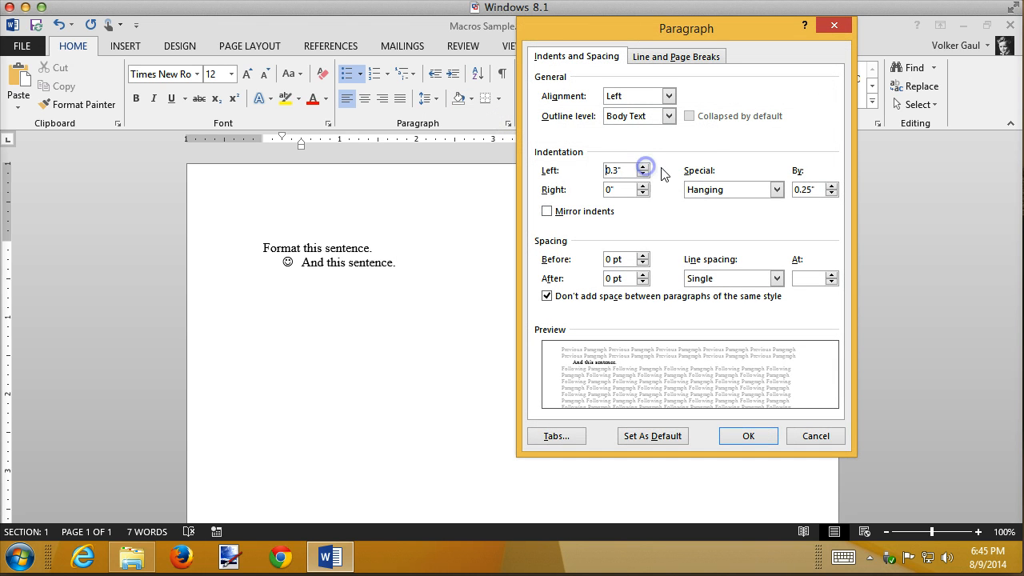
left_click(832, 185)
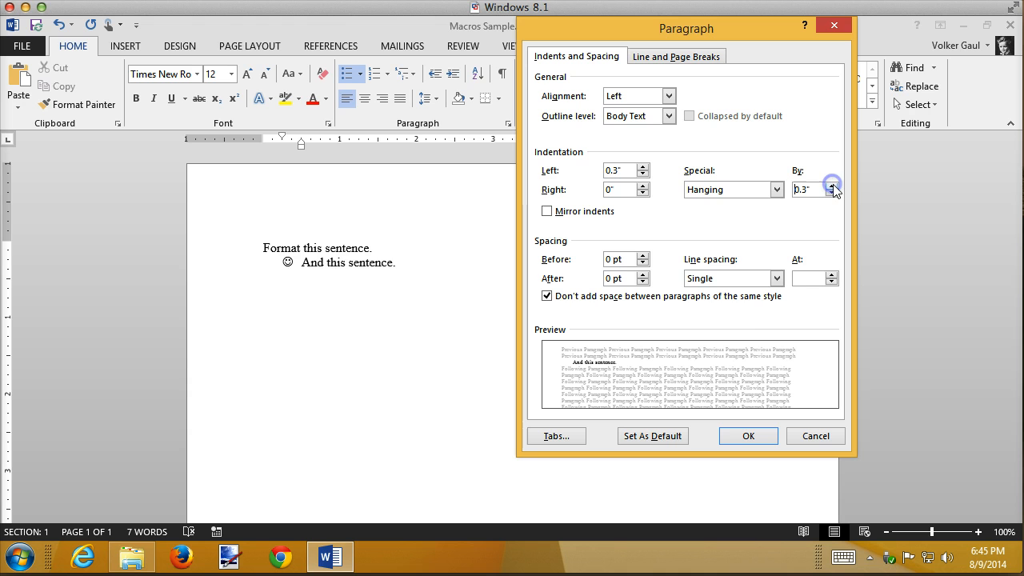
left_click(744, 436)
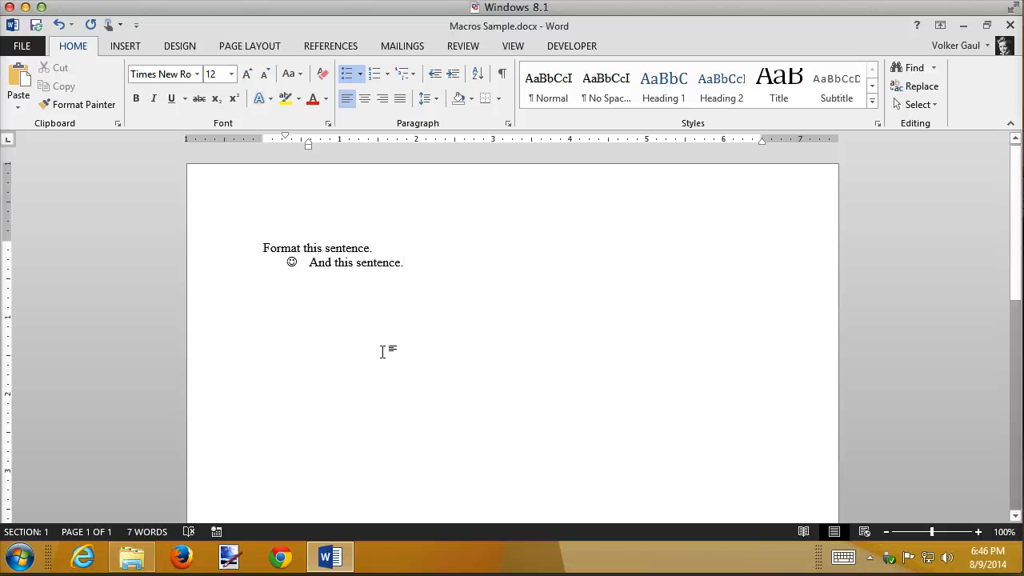
Undo the bullet and indent formatting and re-enter "And this sentence." as a plain second line.
key("ctrl+z")
key("ctrl+z")
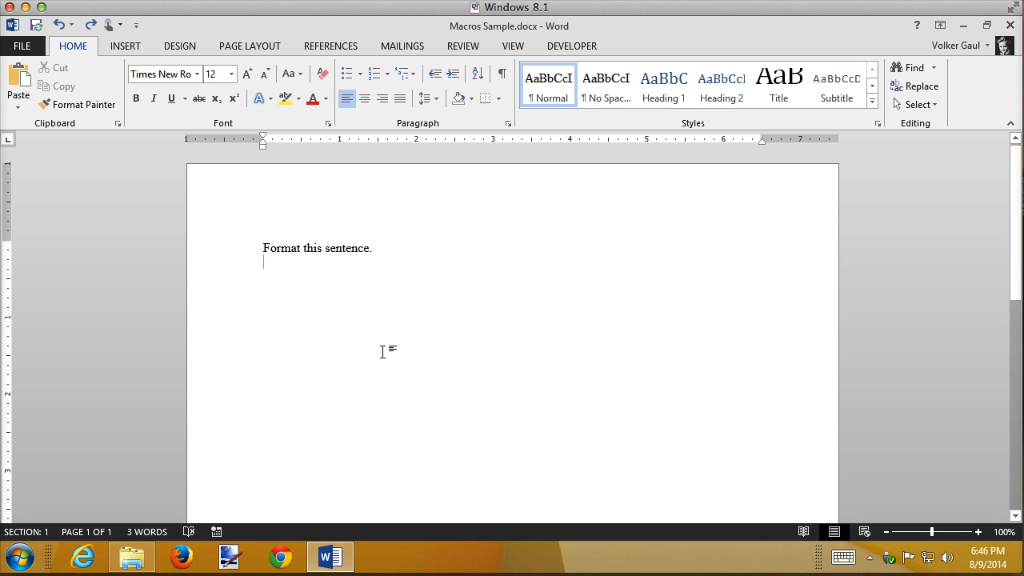
type("And this")
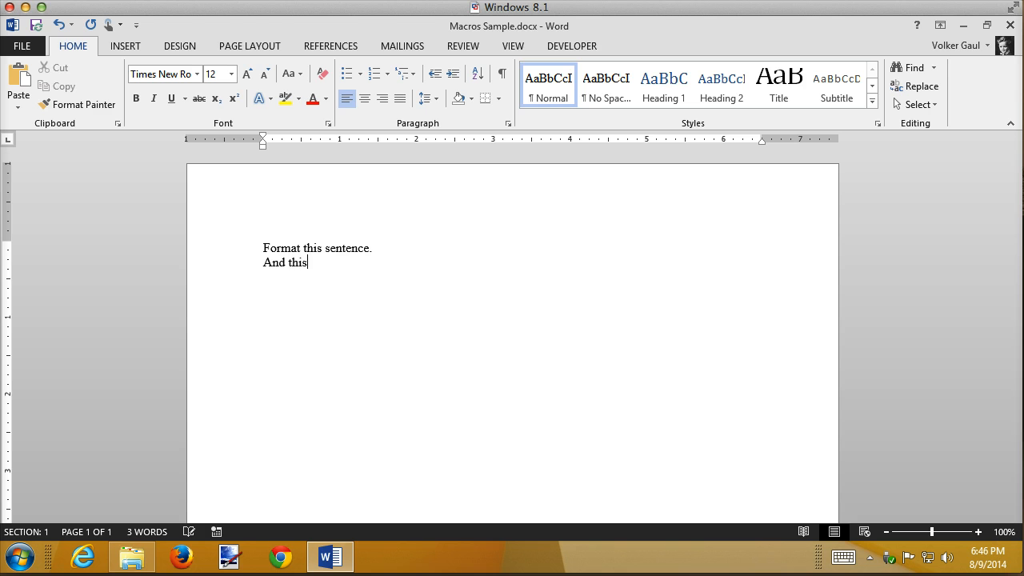
type(" sentence.")
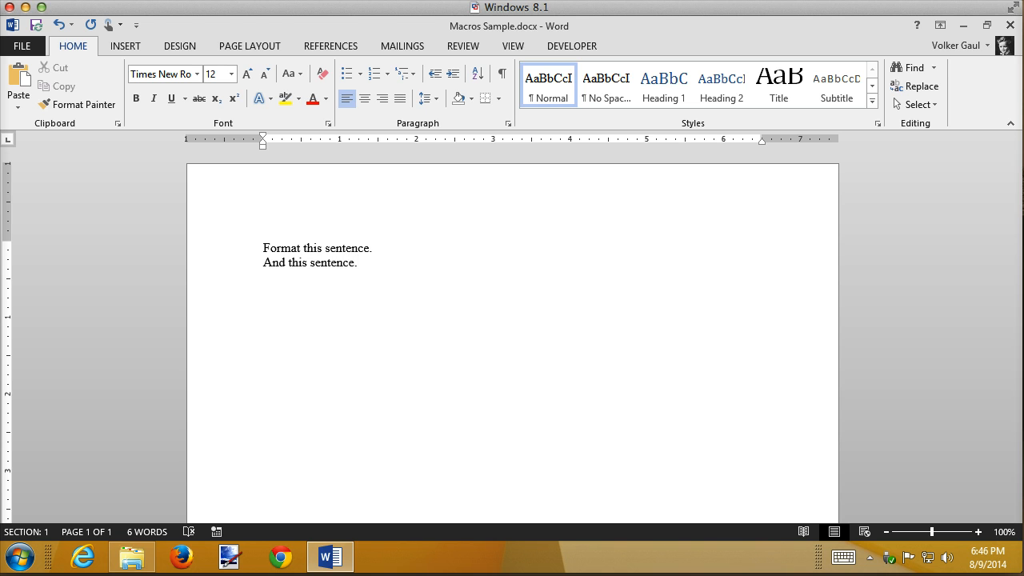
Remove the smiley face from the Bullet Library and check the remaining bullets.
left_click(116, 46)
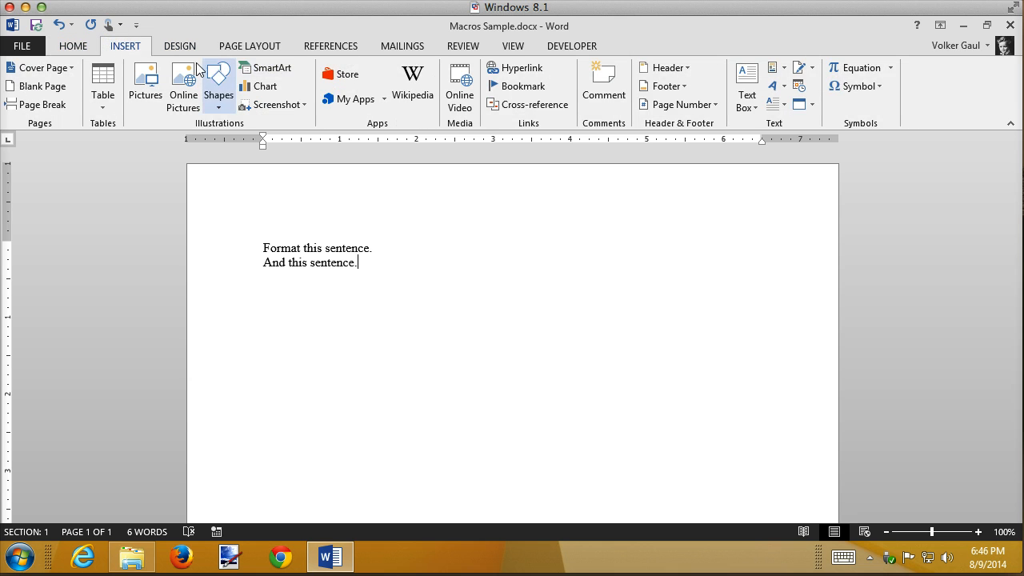
left_click(76, 48)
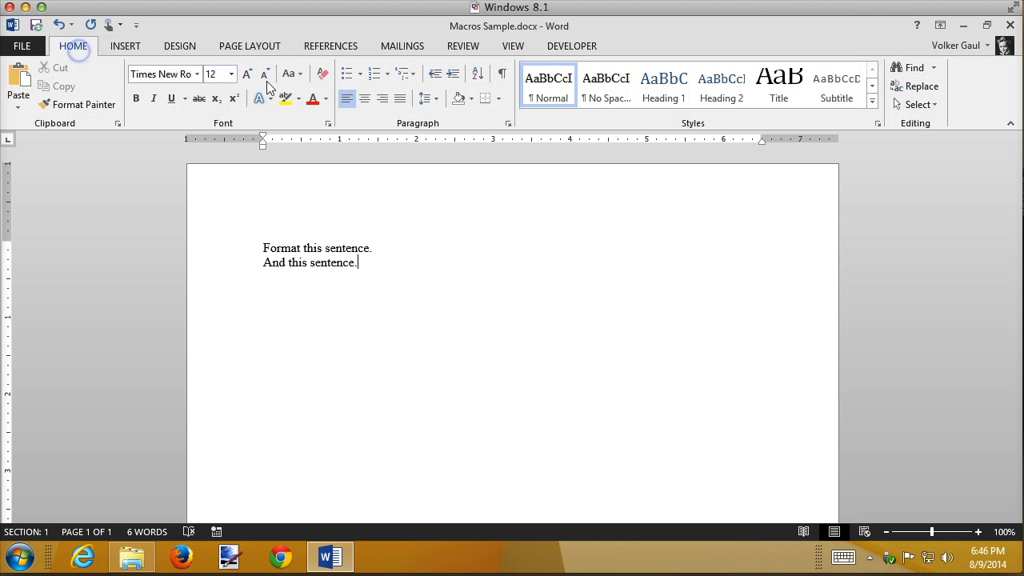
left_click(360, 73)
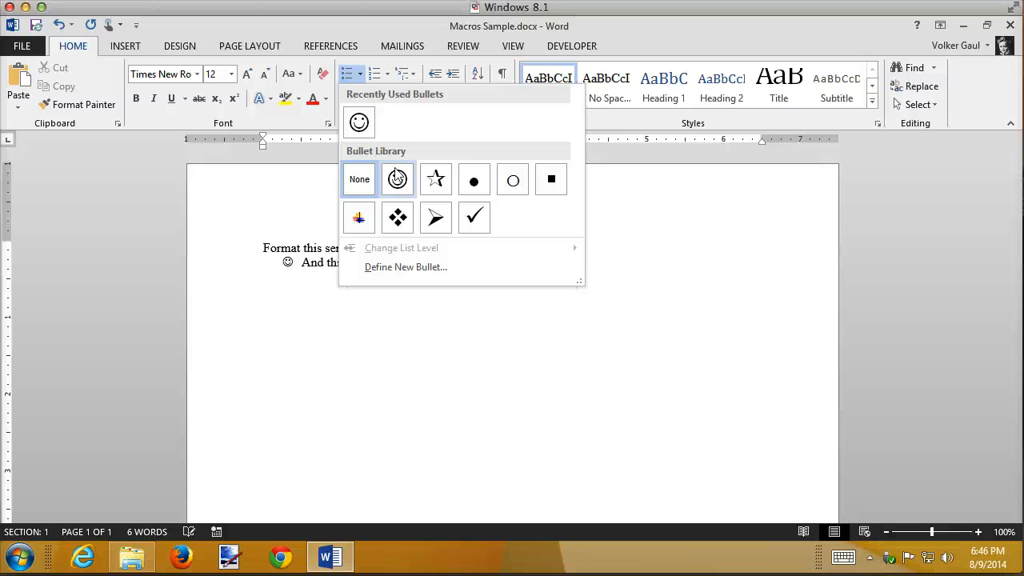
right_click(357, 130)
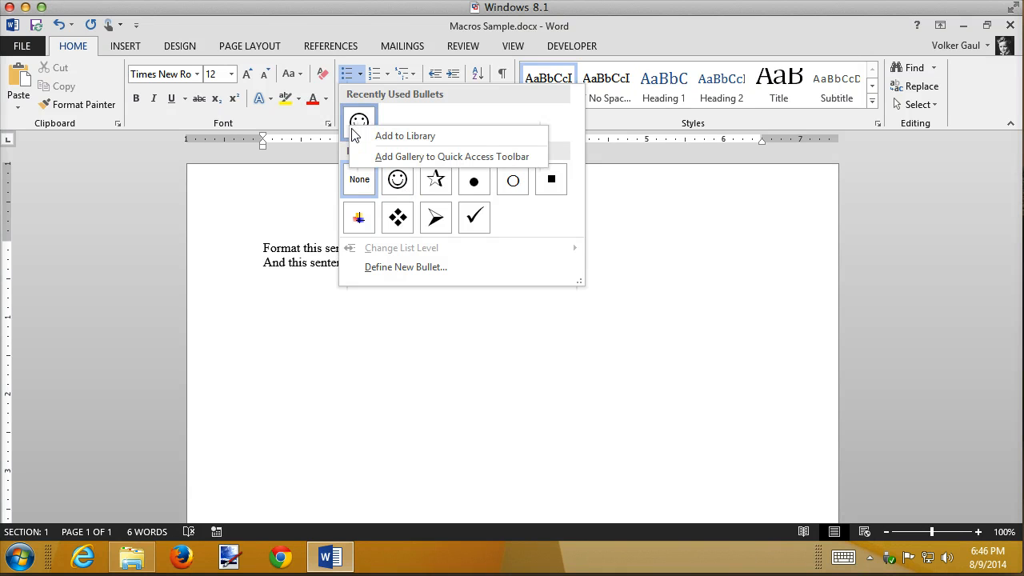
right_click(402, 192)
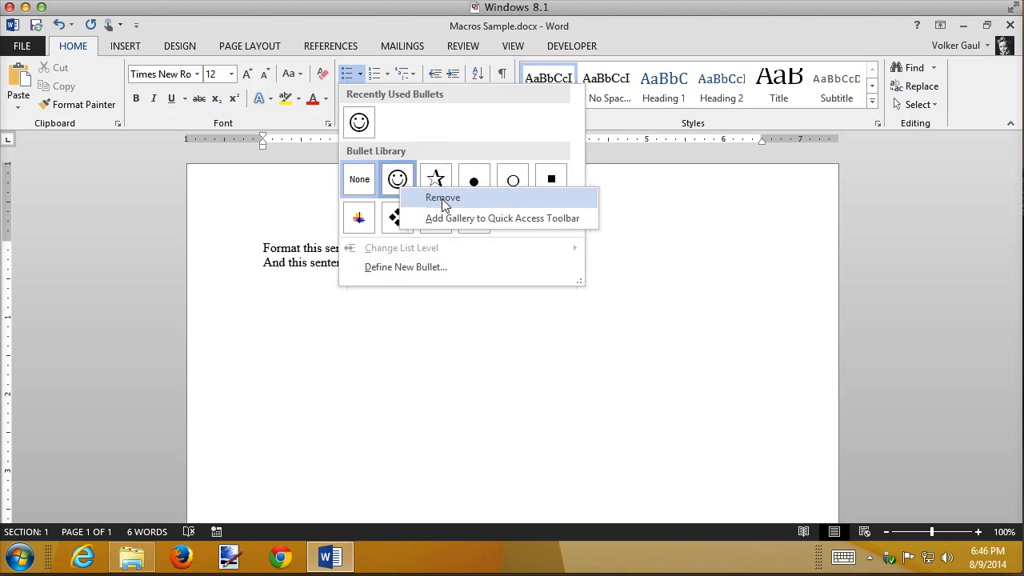
left_click(443, 198)
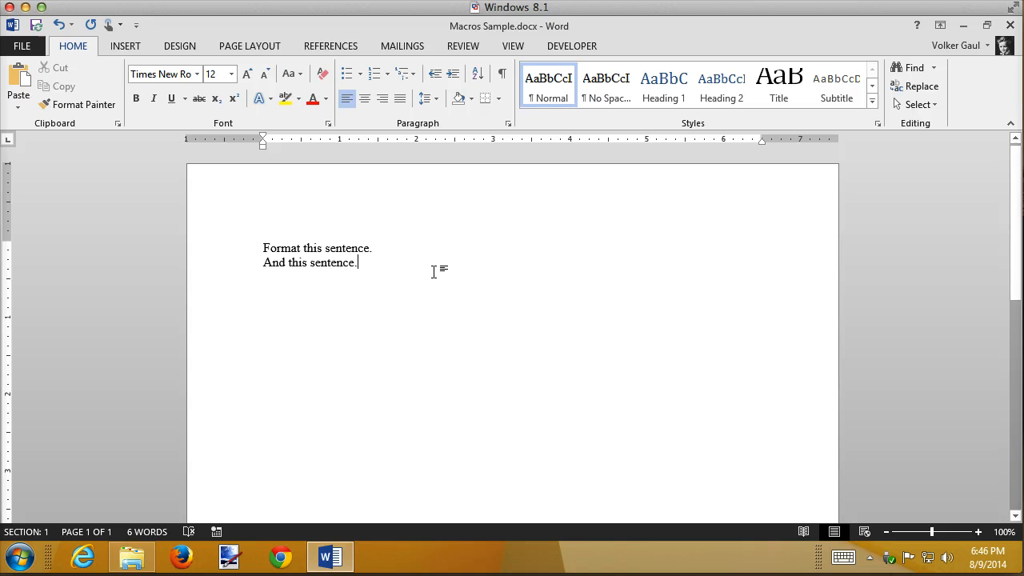
left_click(360, 73)
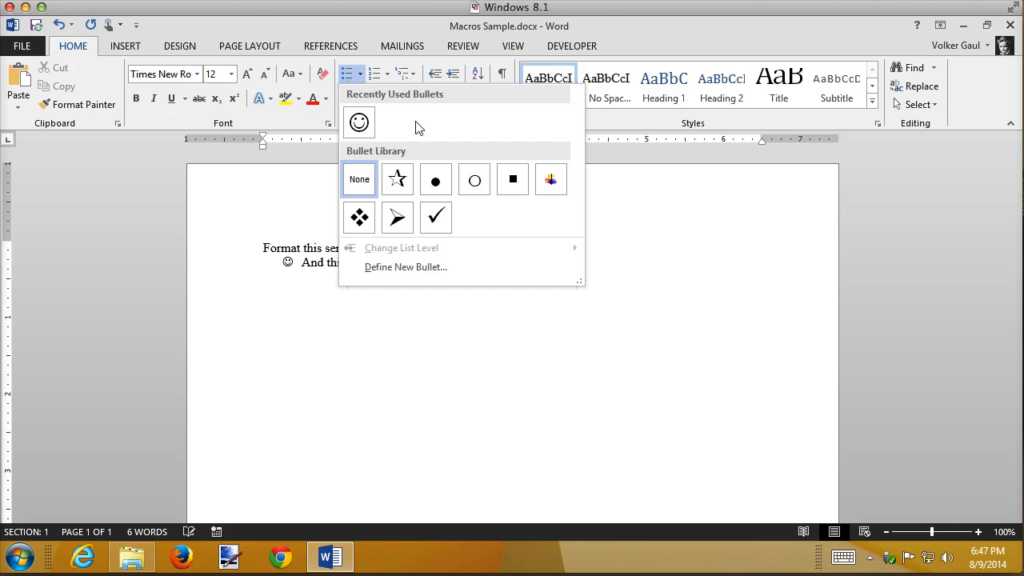
left_click(484, 368)
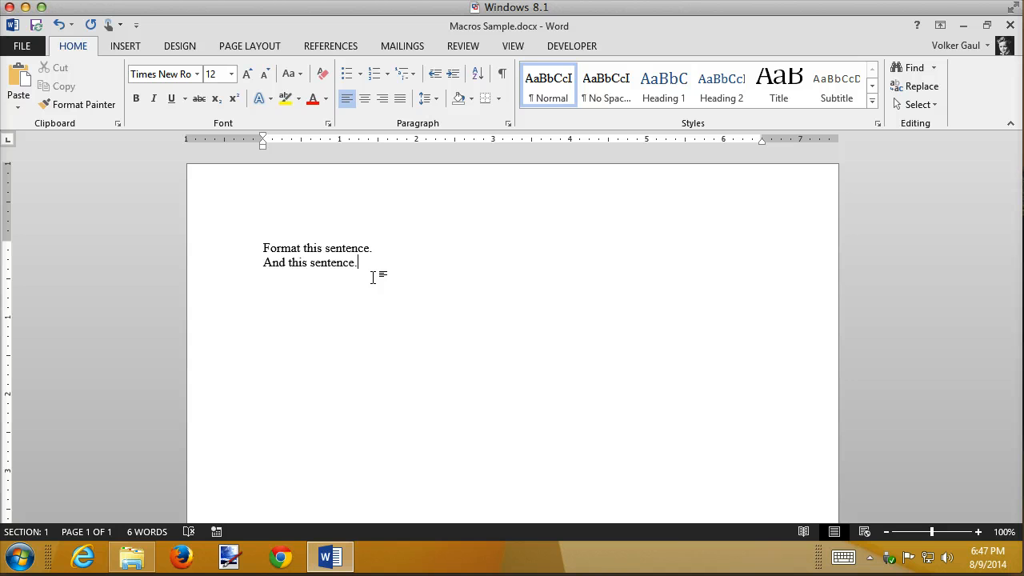
Select both sentences and bring up the macro recording commands.
left_click_drag(206, 250, 202, 265)
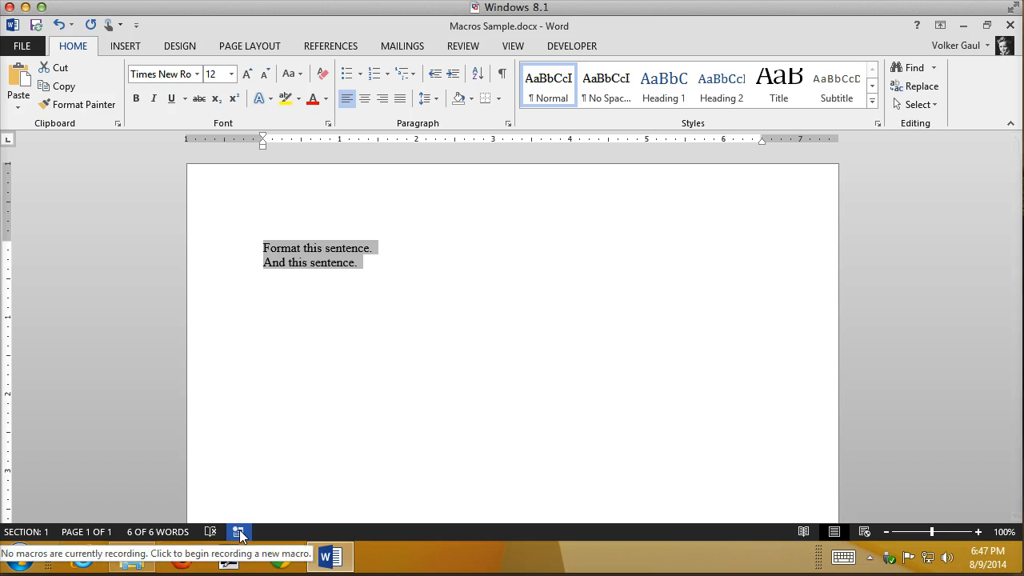
left_click(570, 46)
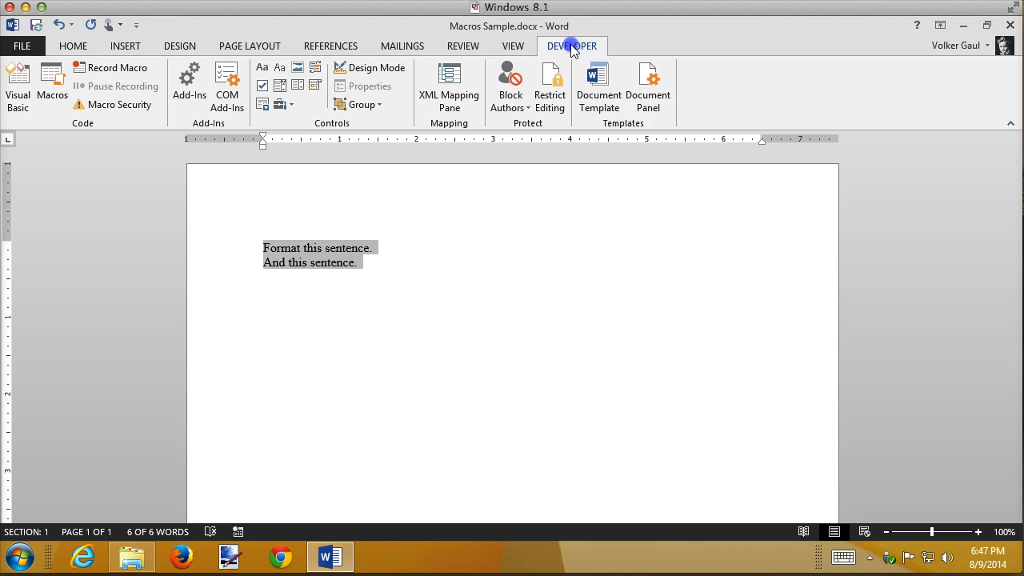
left_click(116, 71)
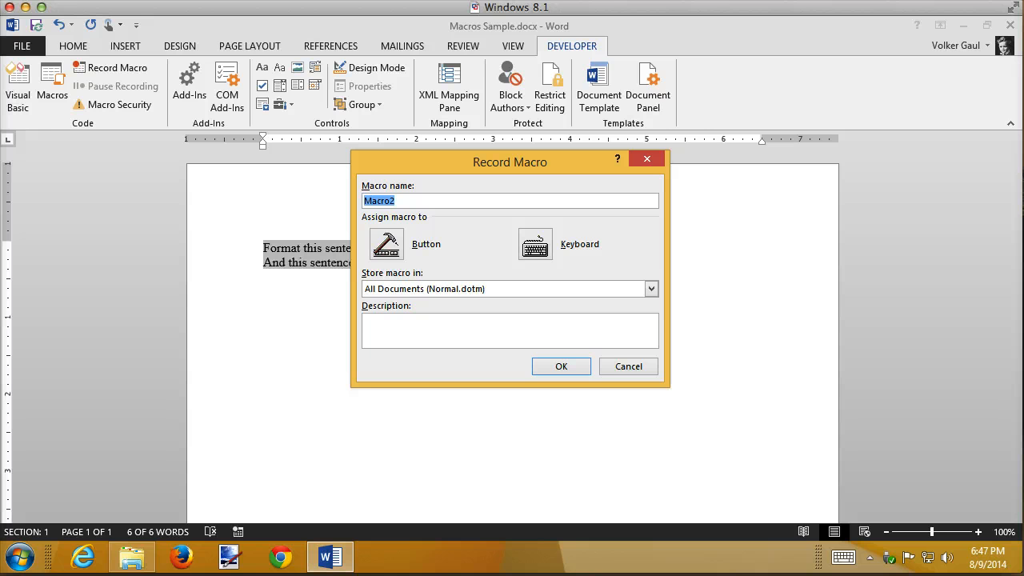
type("Test")
left_click(535, 249)
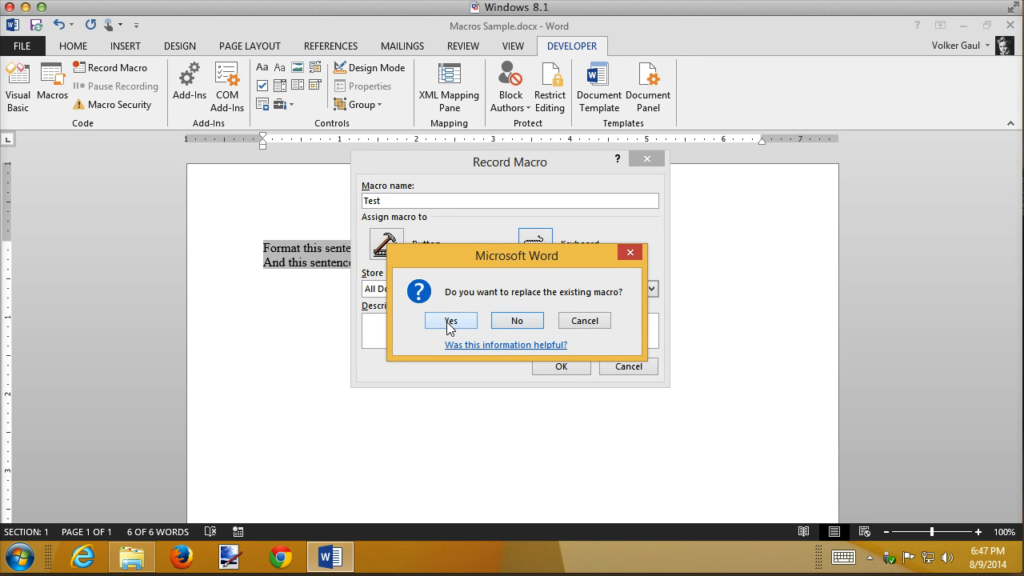
left_click(577, 320)
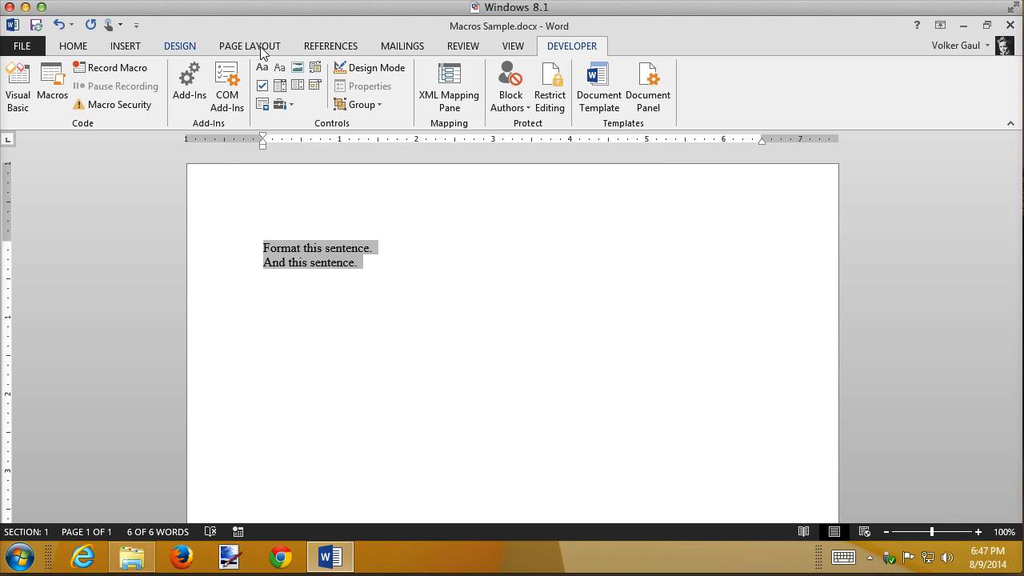
Set up a new macro recording named Test stored in Macros Sample.docx, assigned to the keyboard, replacing the existing macro.
left_click(109, 68)
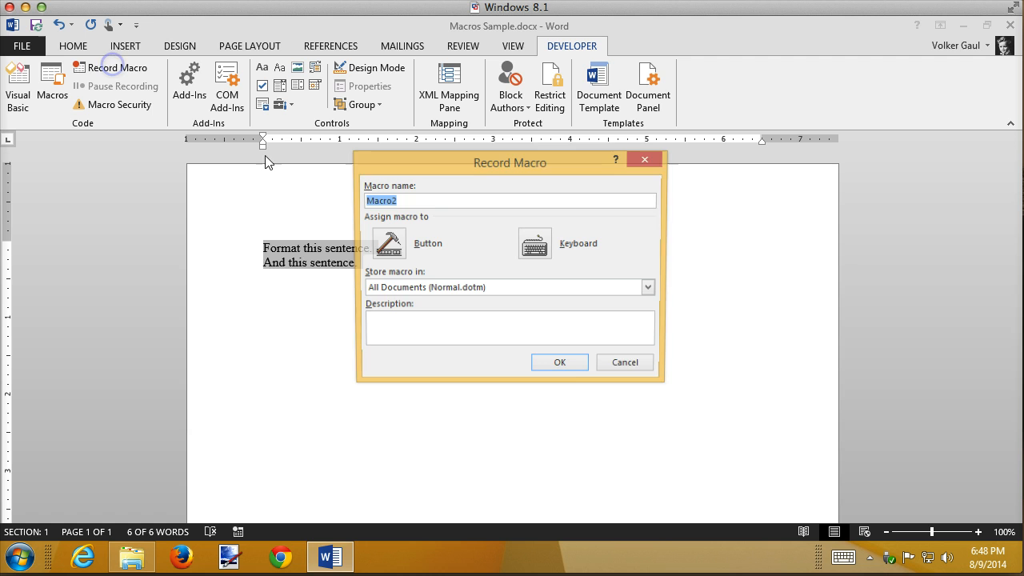
left_click(441, 292)
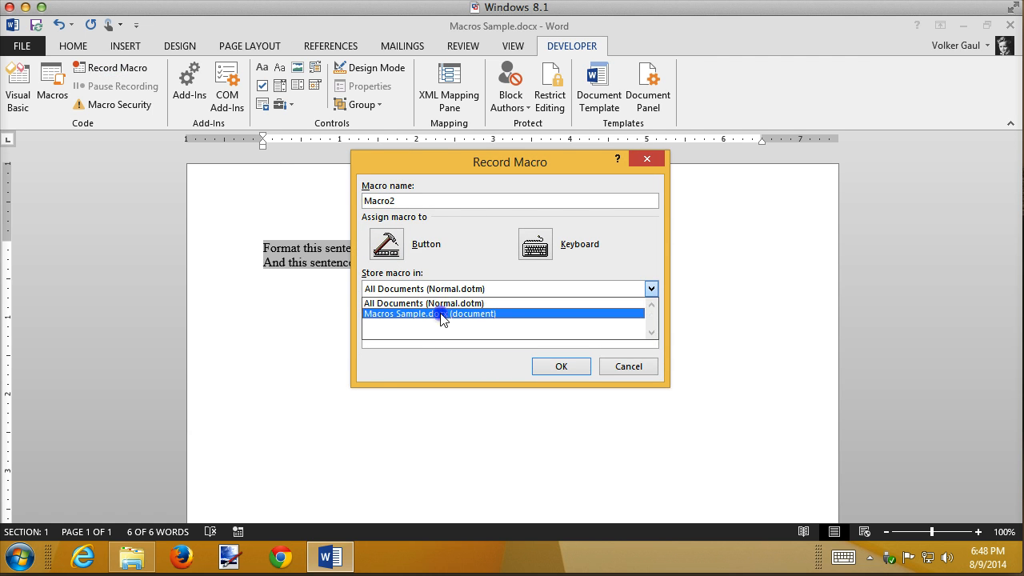
left_click(441, 313)
left_click(416, 196)
left_click_drag(414, 200, 316, 199)
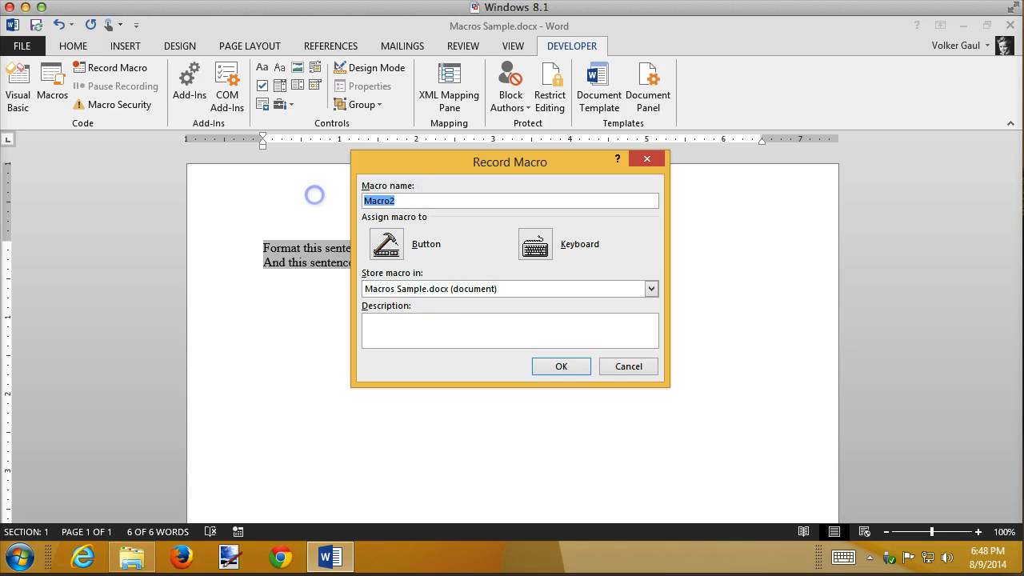
type("Test")
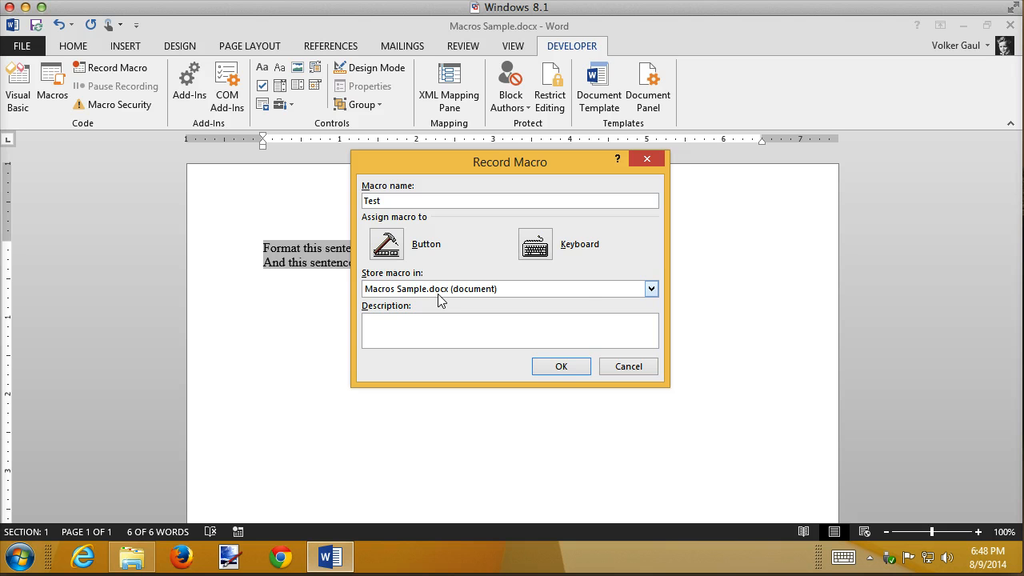
left_click(536, 245)
left_click(452, 321)
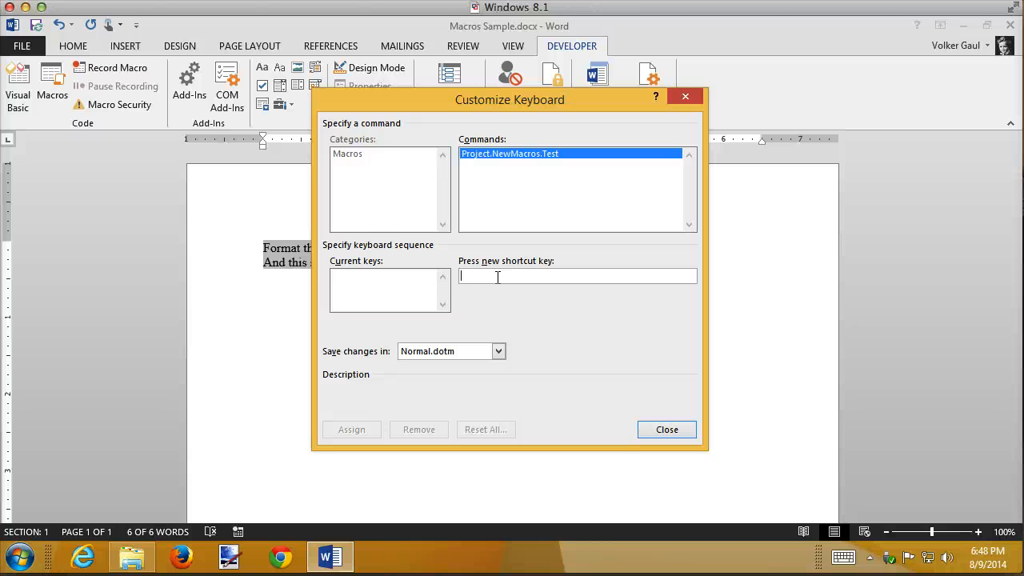
Try Ctrl+H and Alt+Ctrl+H as the Test macro's shortcut, and close the keyboard customization to start recording.
key("ctrl+h")
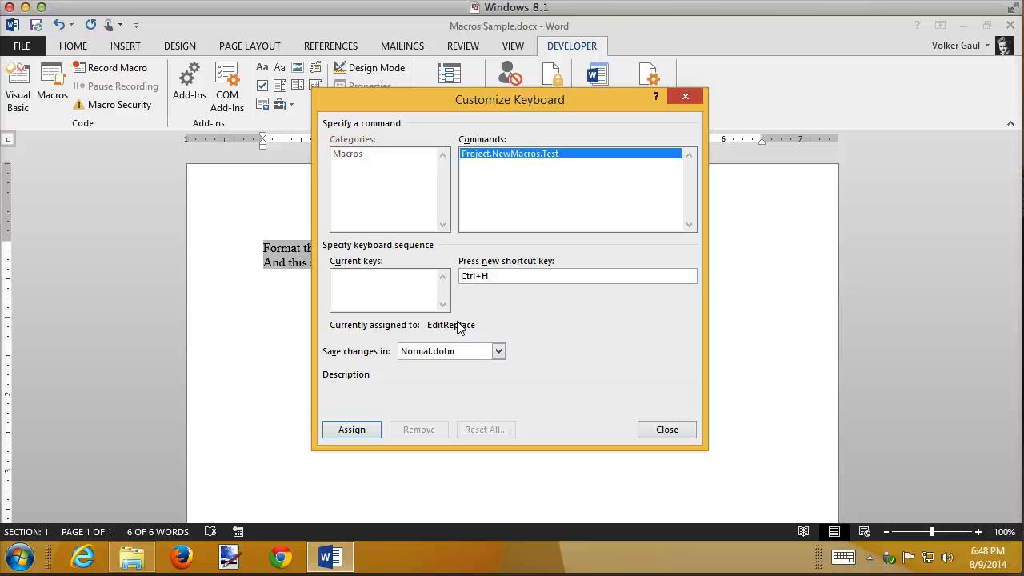
key("h")
key("BackSpace")
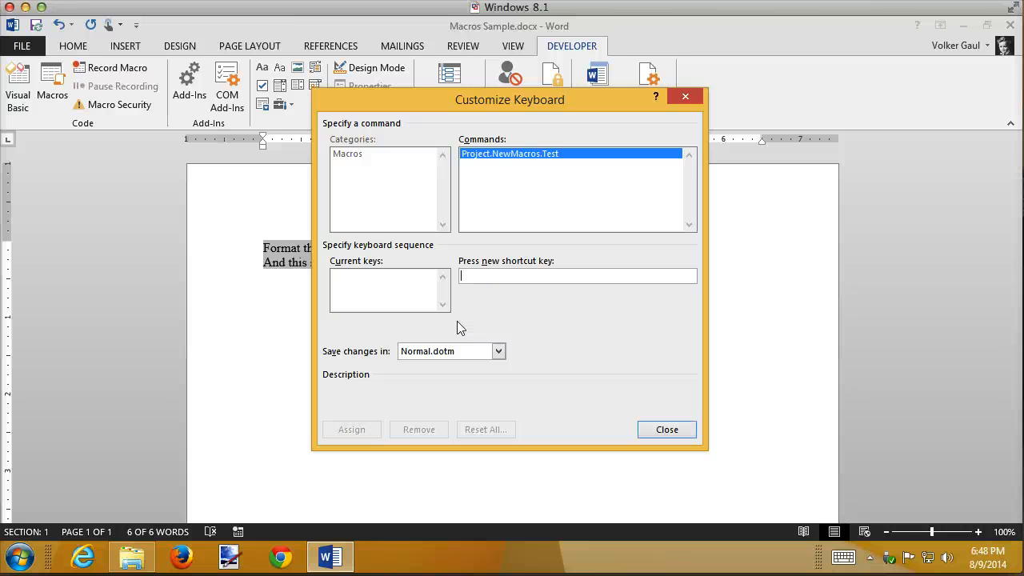
key("ctrl+alt+h")
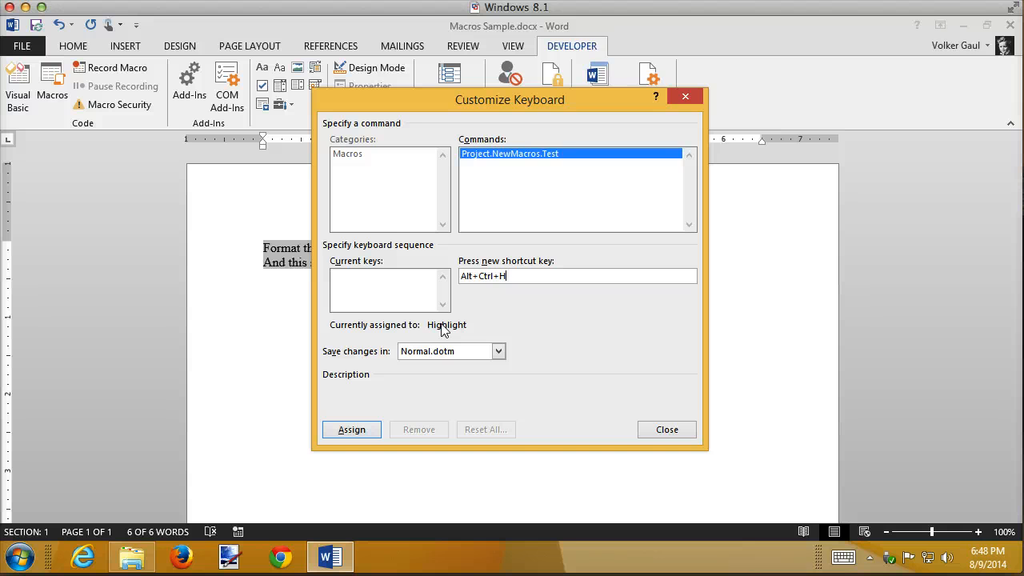
left_click(693, 433)
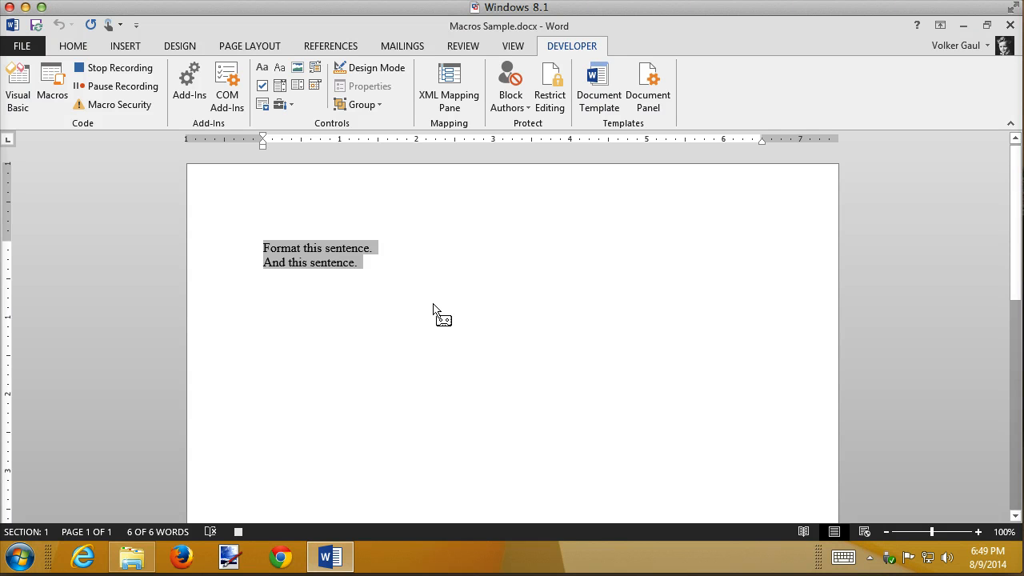
Define the Wingdings smiley face, character code 74, as the new bullet for both selected sentences.
left_click(69, 46)
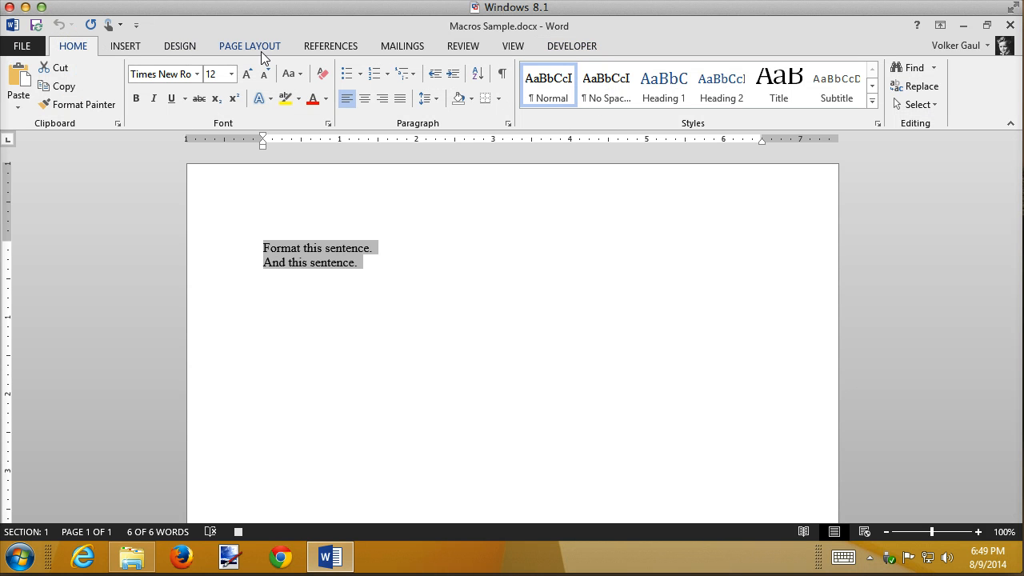
left_click(360, 72)
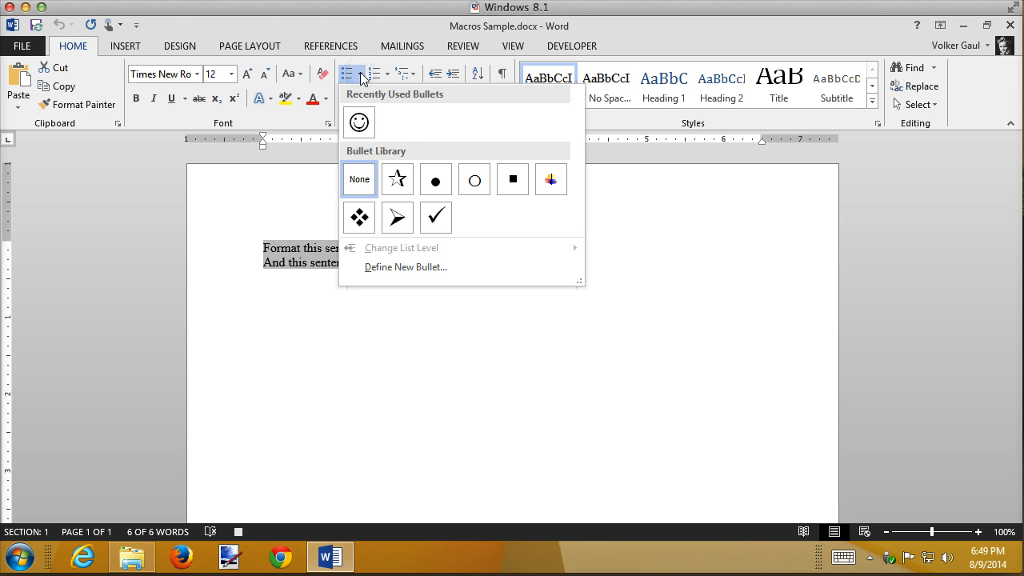
left_click(417, 272)
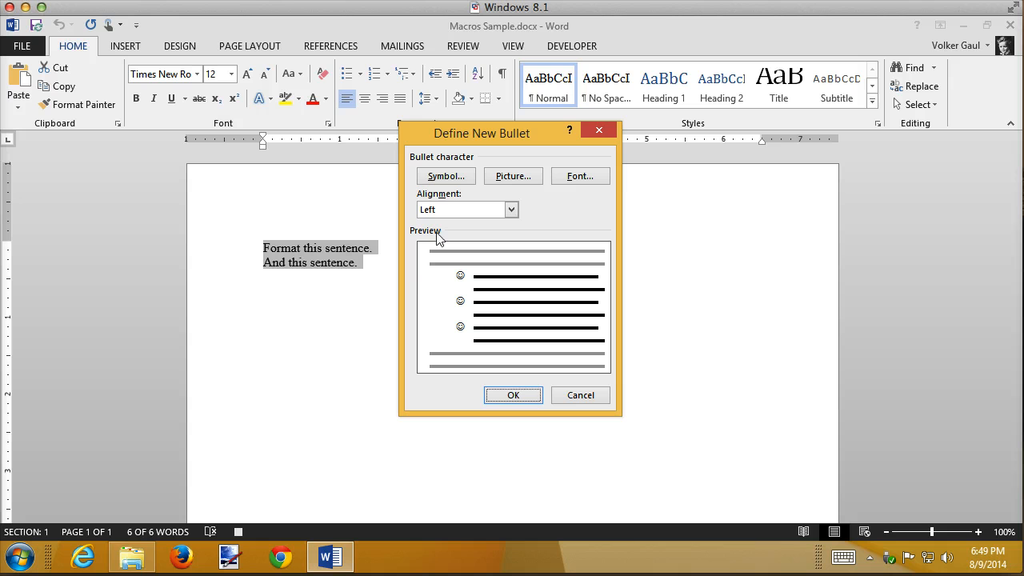
left_click(447, 183)
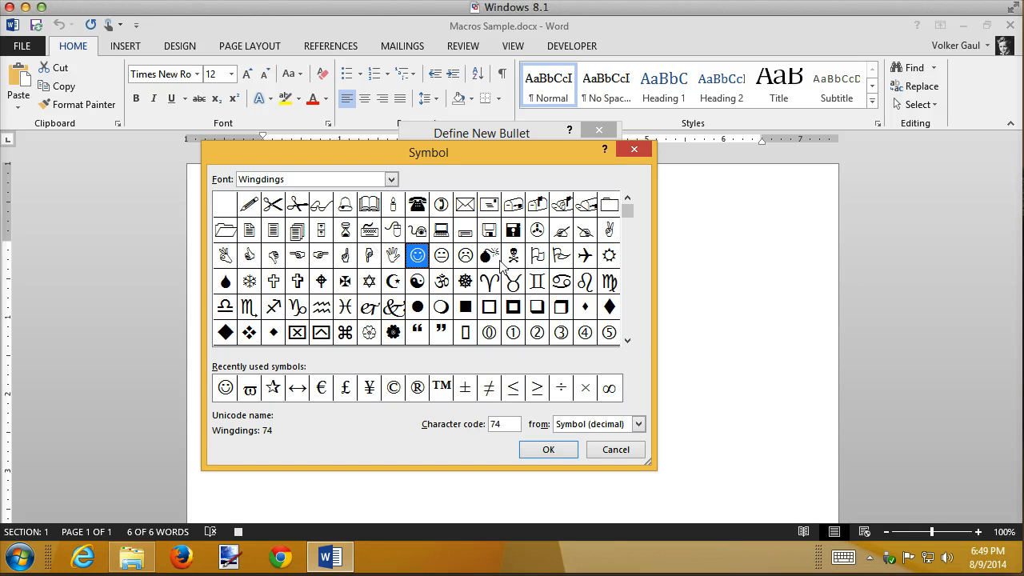
left_click(548, 451)
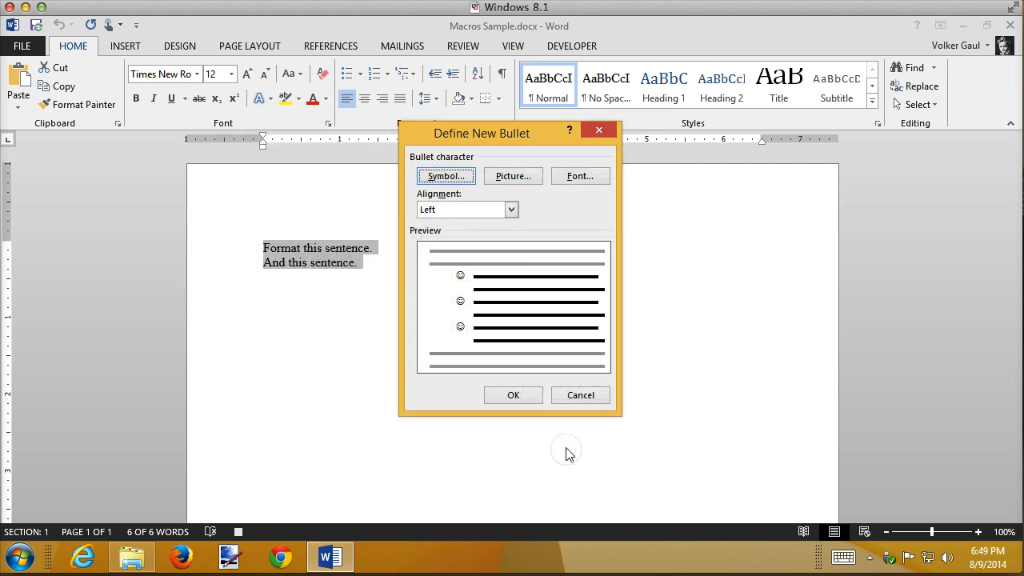
left_click(514, 393)
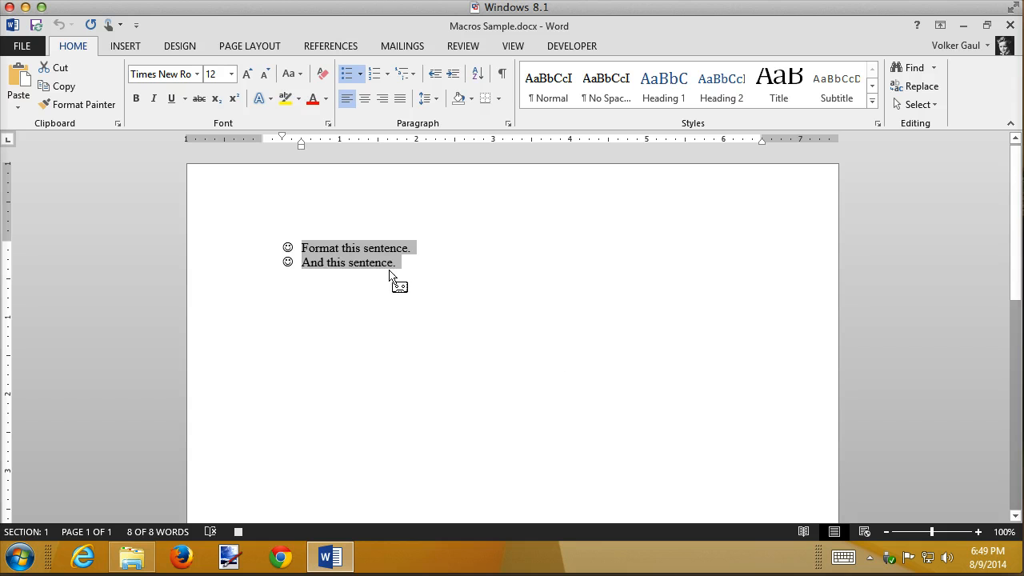
Set both sentences' left indent and hanging indent to 0.3", and stop recording the Test macro.
left_click(509, 124)
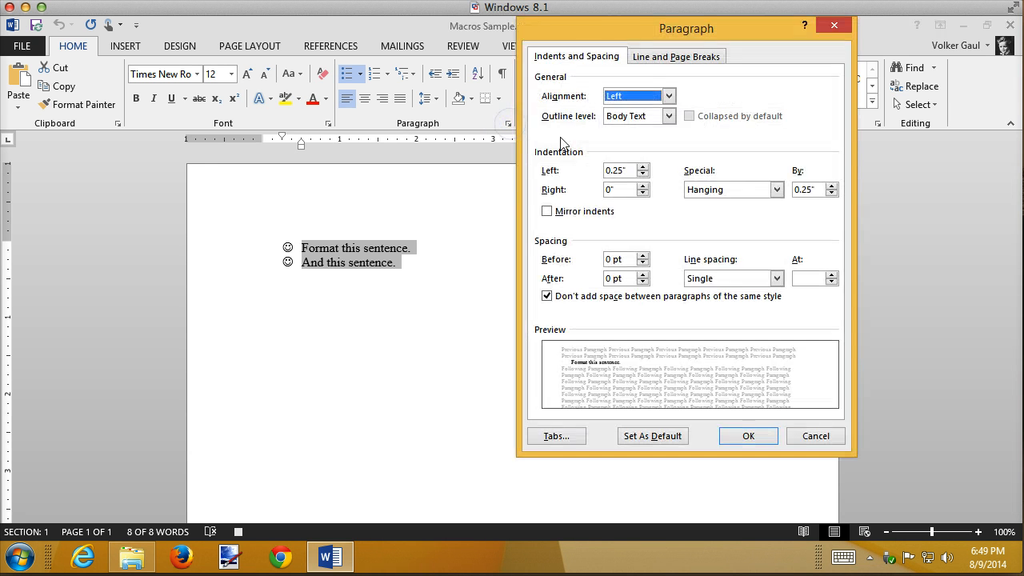
left_click(643, 167)
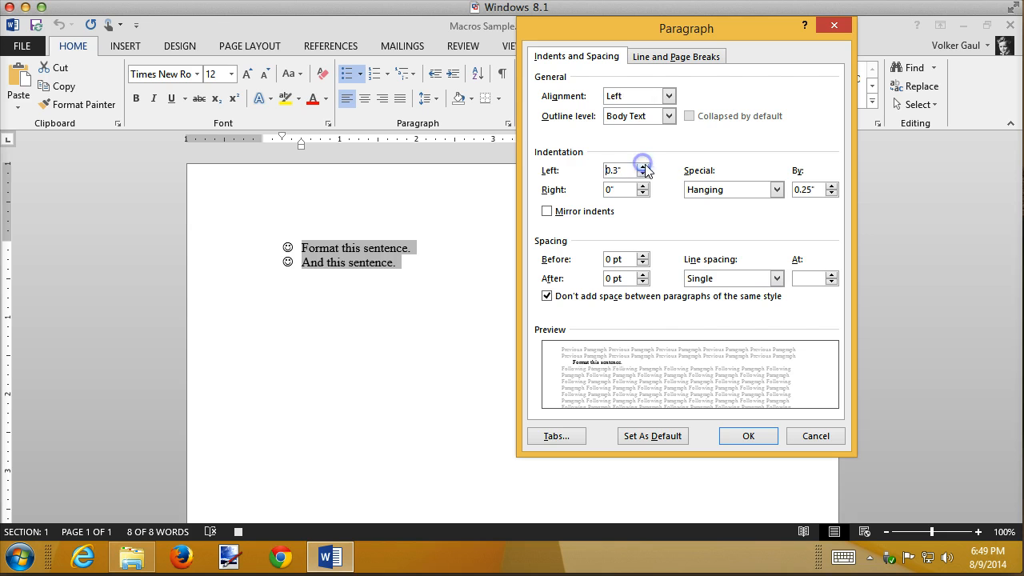
left_click(833, 186)
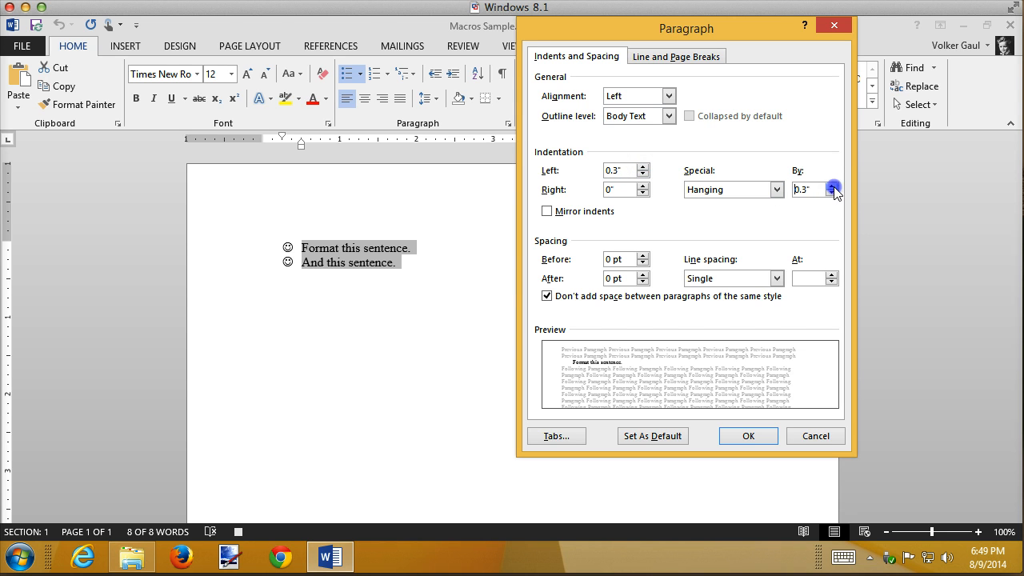
left_click(752, 434)
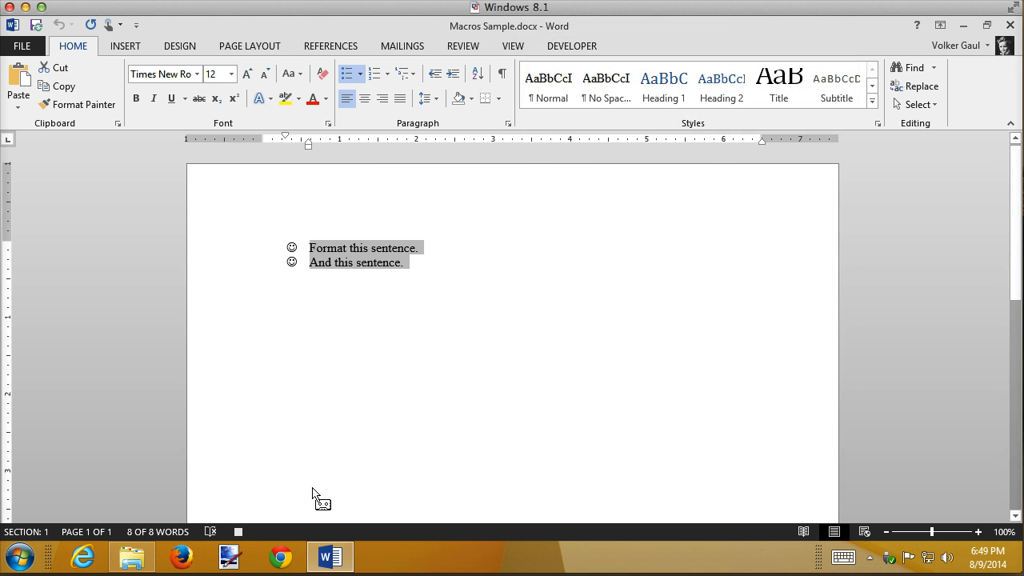
left_click(239, 533)
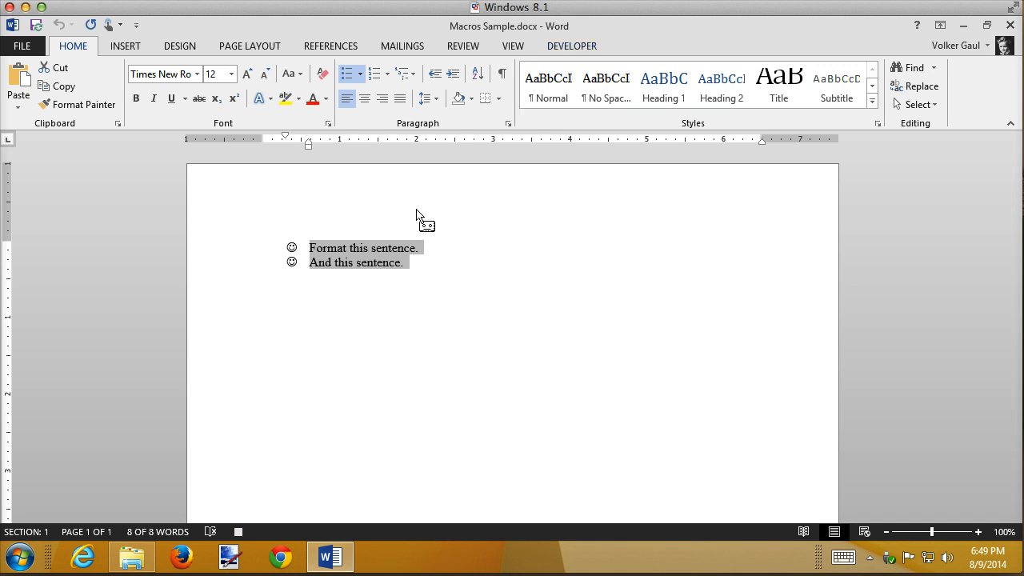
left_click(238, 533)
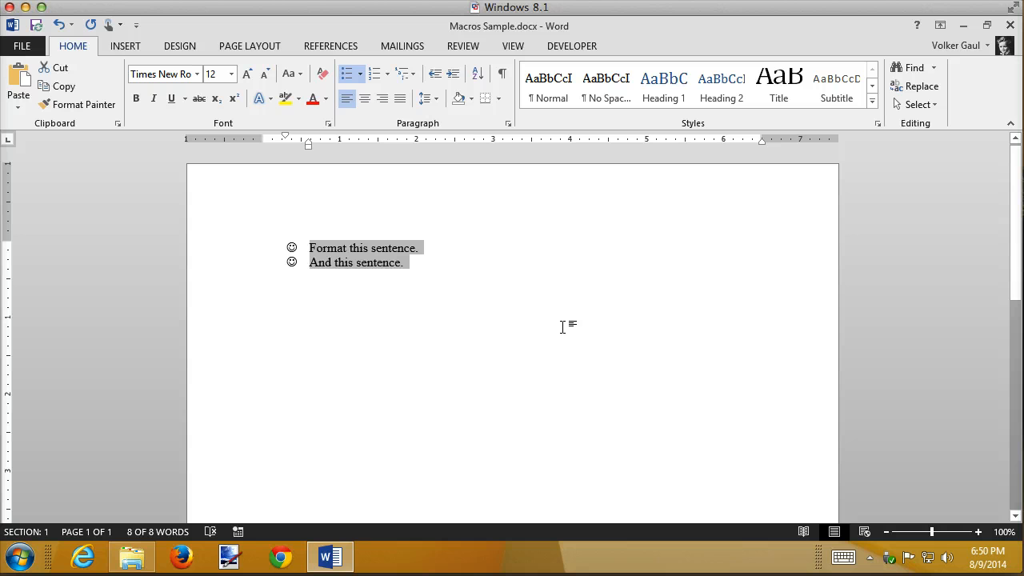
Delete all the text in the document.
left_click(448, 332)
key("ctrl+a")
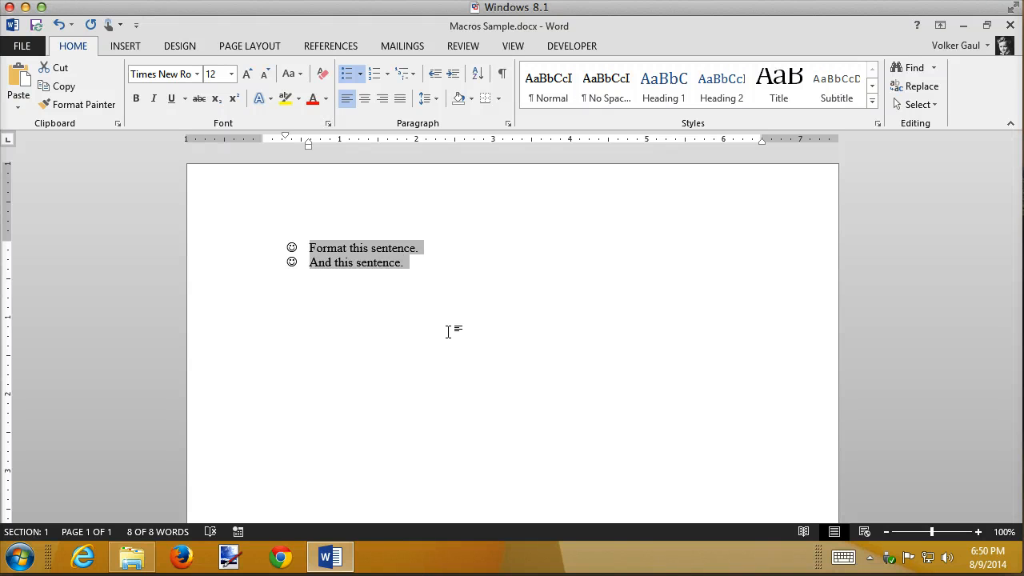
key("Delete")
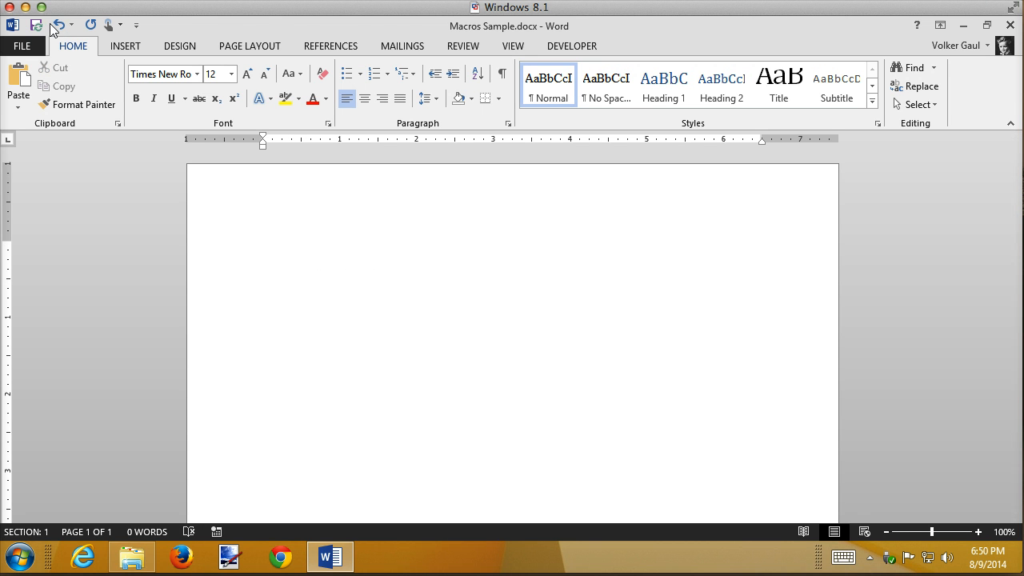
Save the document as a Word Macro-Enabled Document named Macros Sample.docm instead of a macro-free file.
left_click(35, 26)
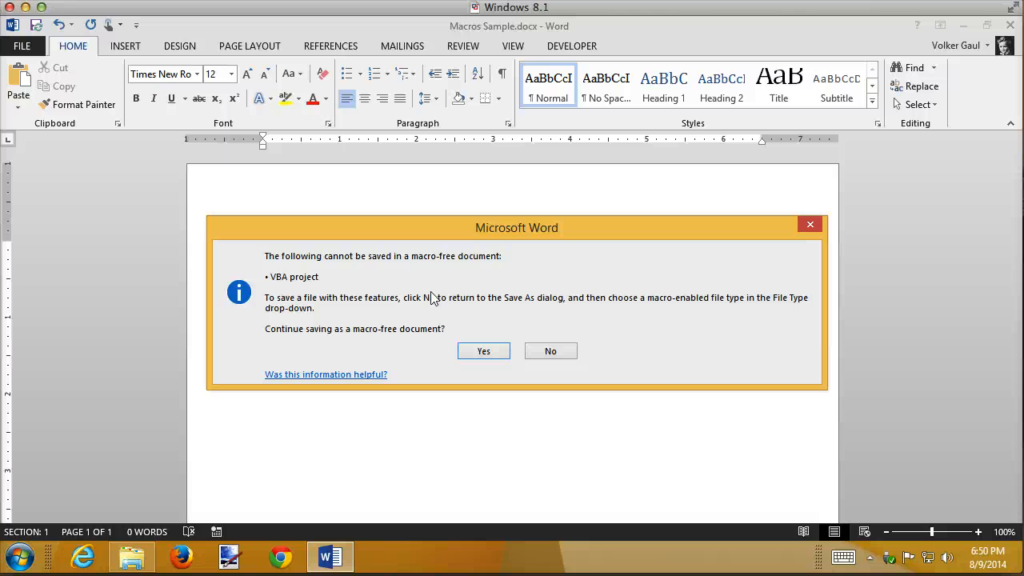
left_click(551, 353)
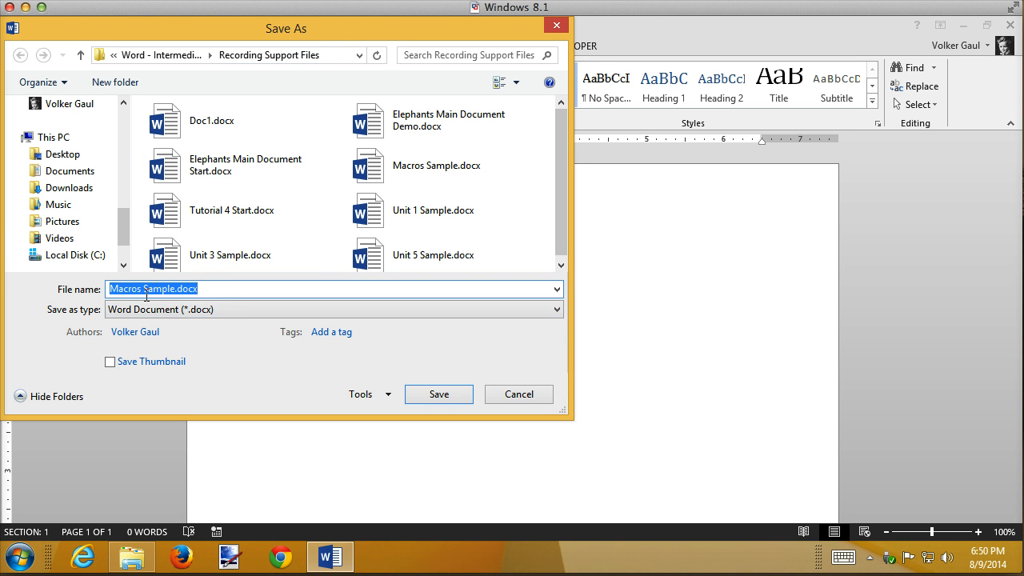
left_click(242, 308)
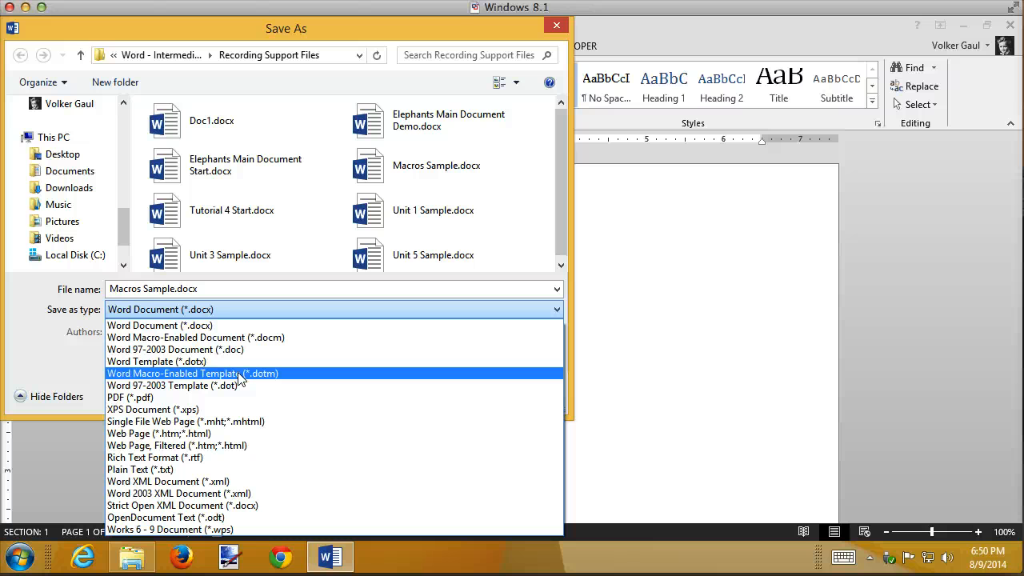
left_click(193, 338)
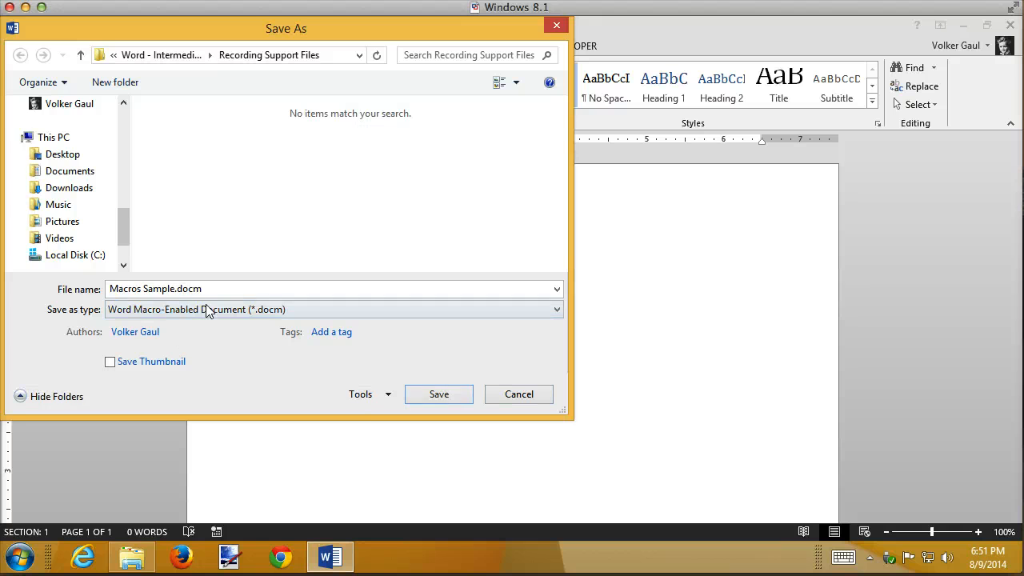
left_click(448, 400)
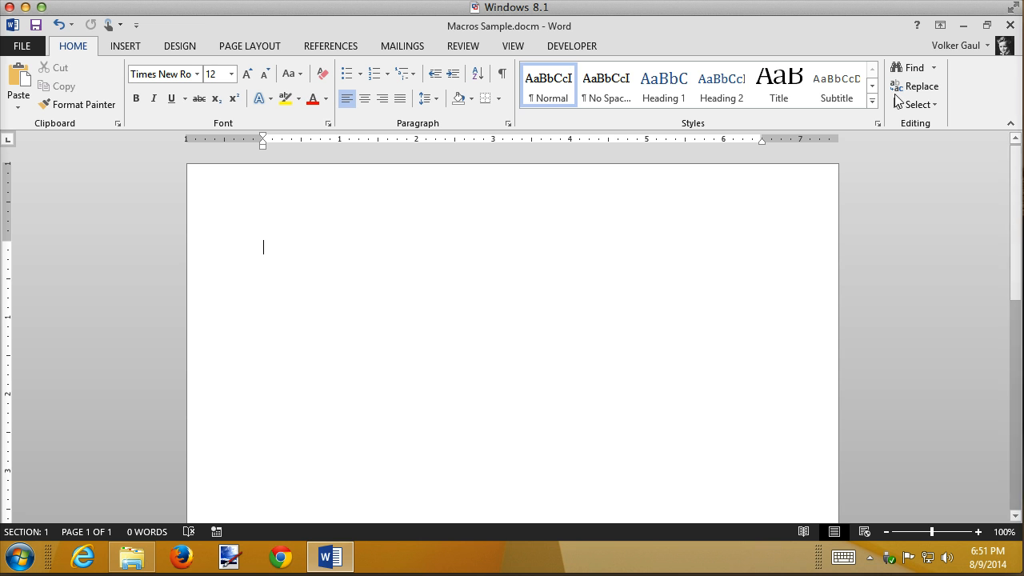
Close the document and the Instructors Notes folder, and look for the saved file in the desktop's Recording Support Files folder.
left_click(1010, 26)
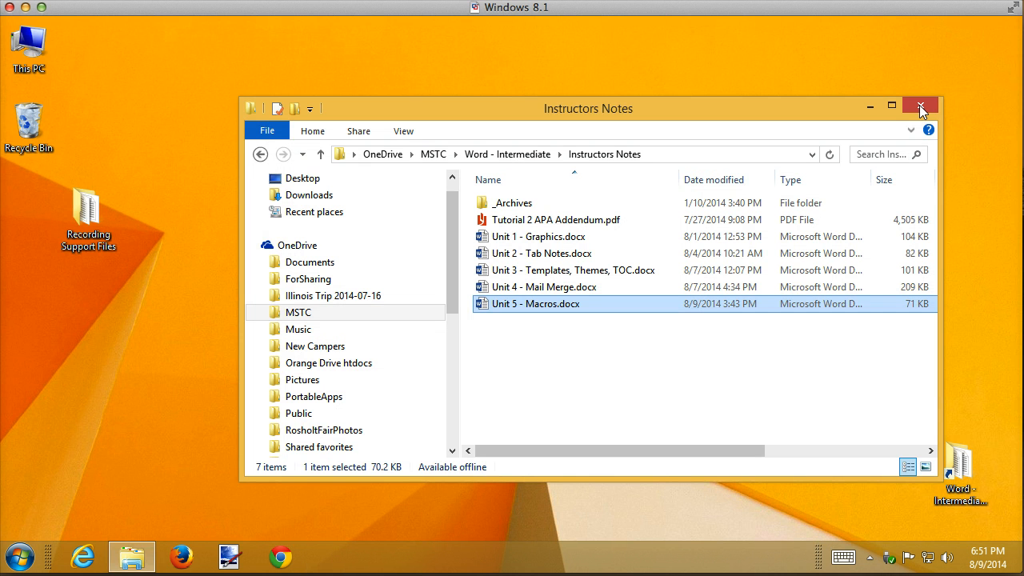
left_click(920, 105)
double_click(80, 223)
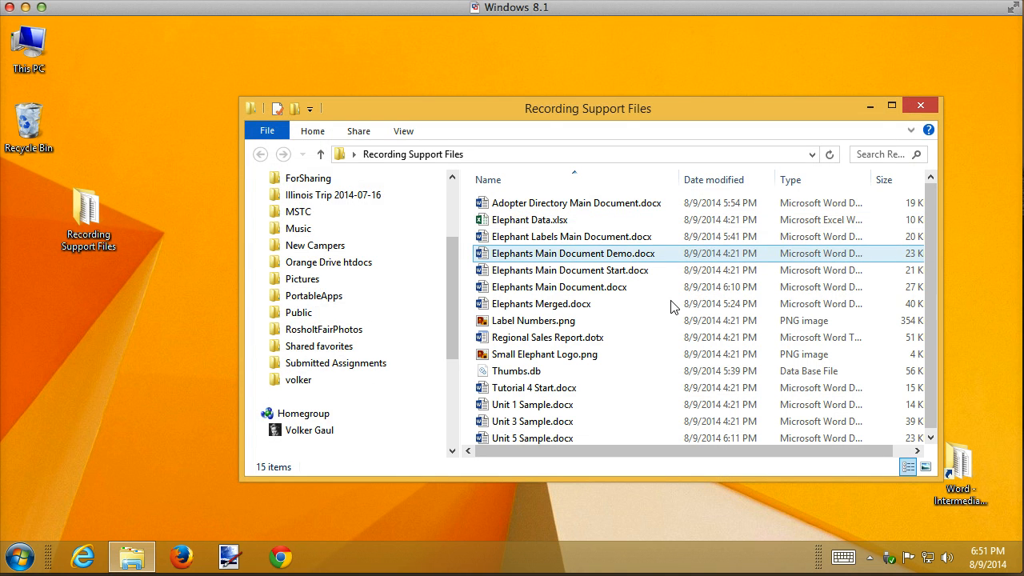
scroll(670, 304, "down", 1)
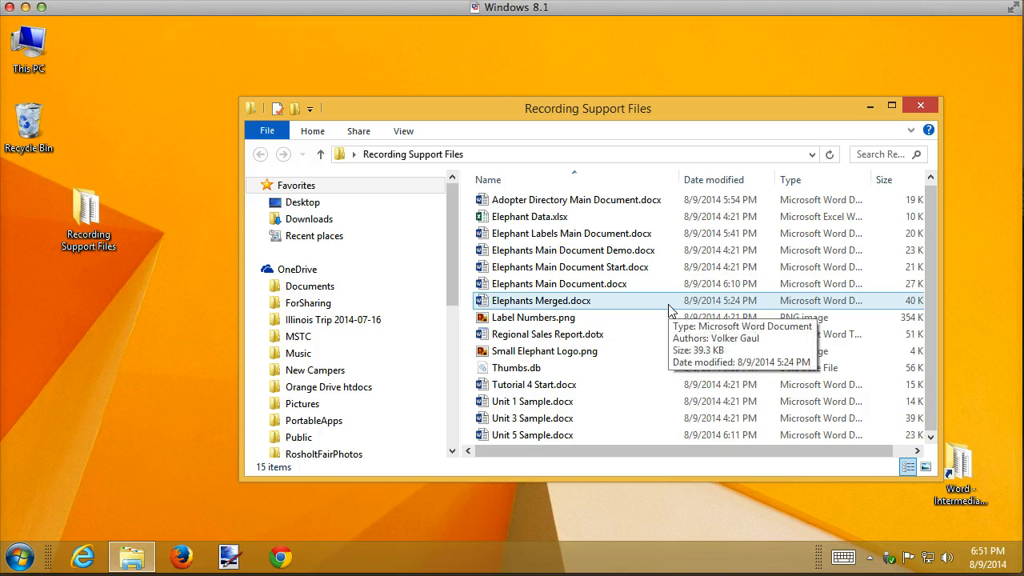
scroll(668, 306, "up", 1)
scroll(665, 310, "down", 1)
scroll(667, 310, "up", 1)
scroll(667, 311, "down", 1)
scroll(667, 311, "up", 1)
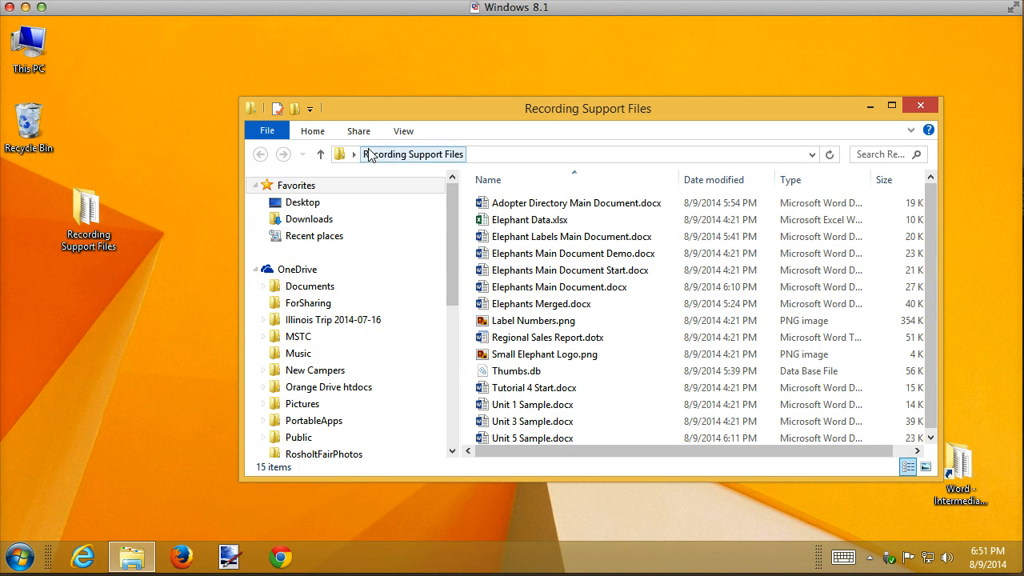
Browse OneDrive to MSTC, Word - Intermediate, Recording Support Files, and reopen the recent document Macros Sample.docm in Word.
left_click(354, 155)
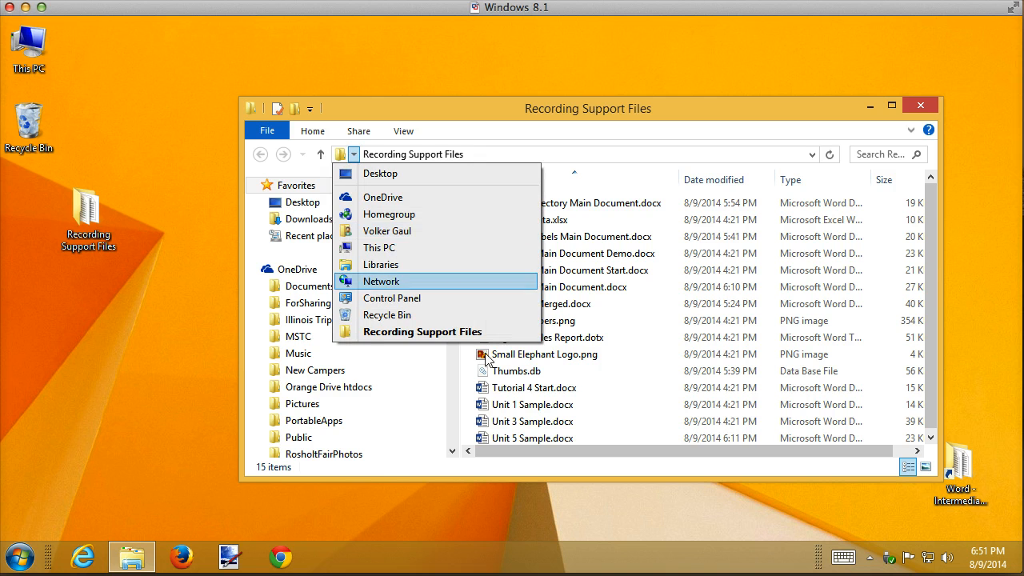
left_click(429, 404)
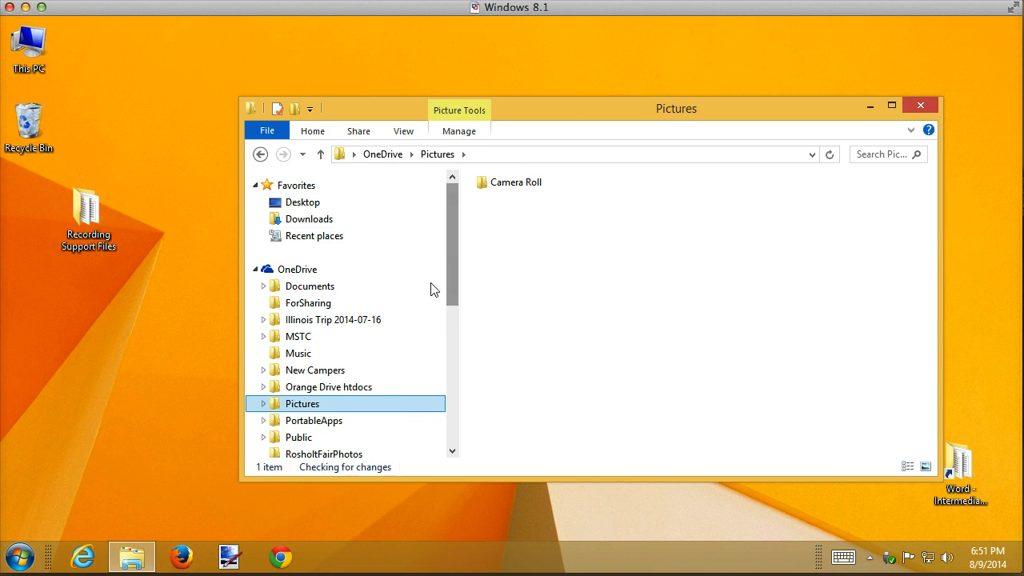
left_click(302, 337)
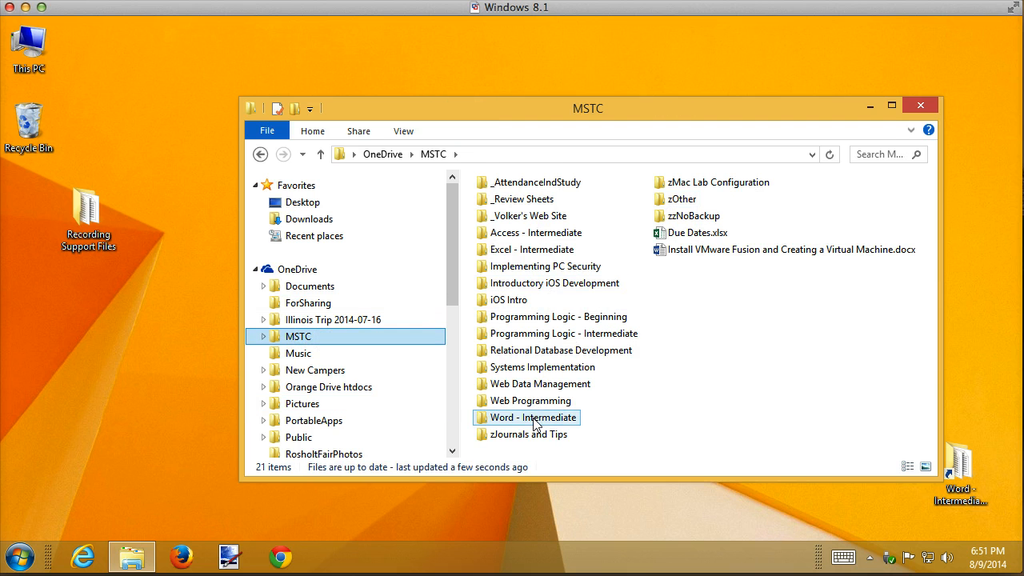
left_click(534, 421)
double_click(534, 420)
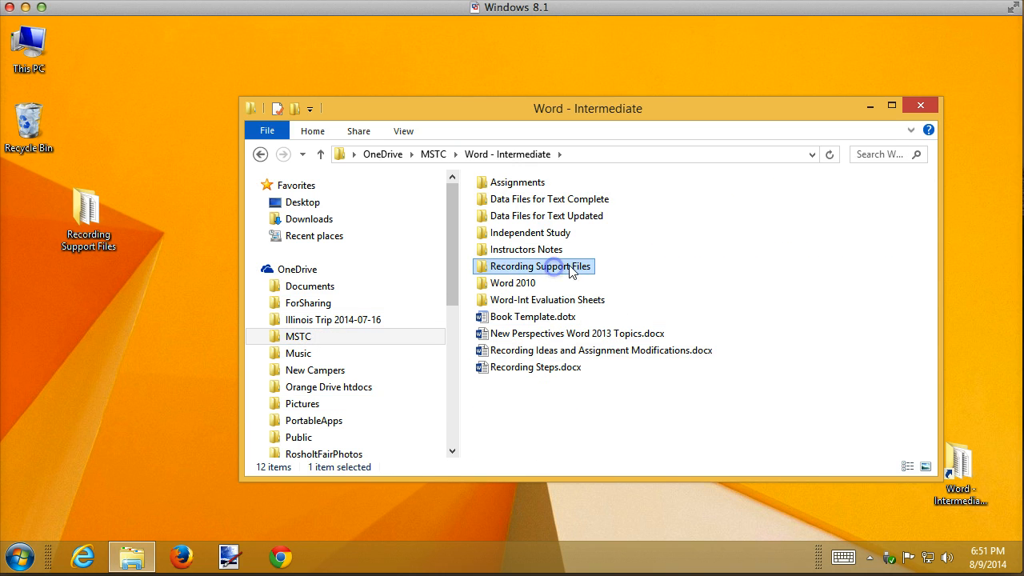
double_click(554, 264)
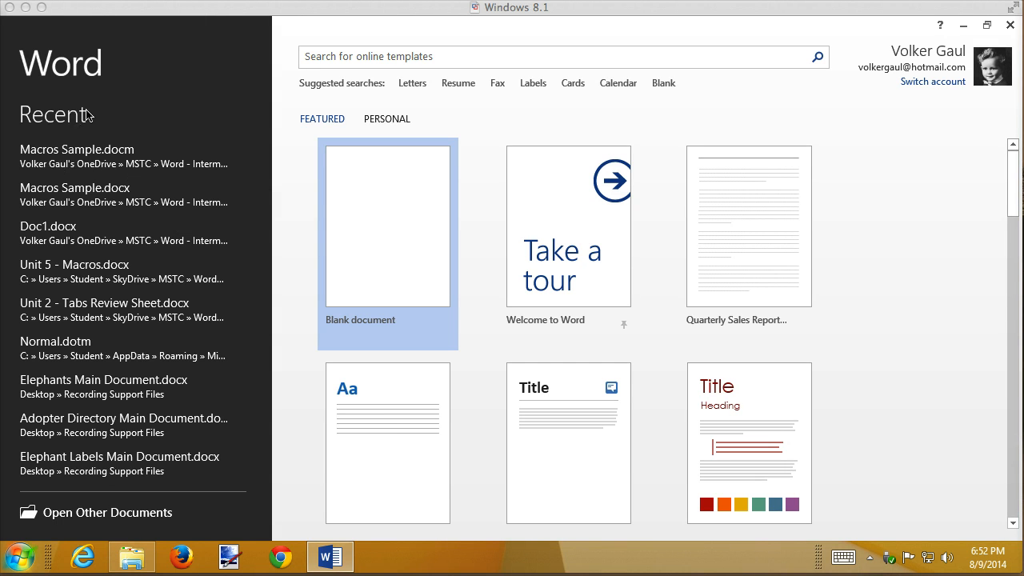
left_click(107, 160)
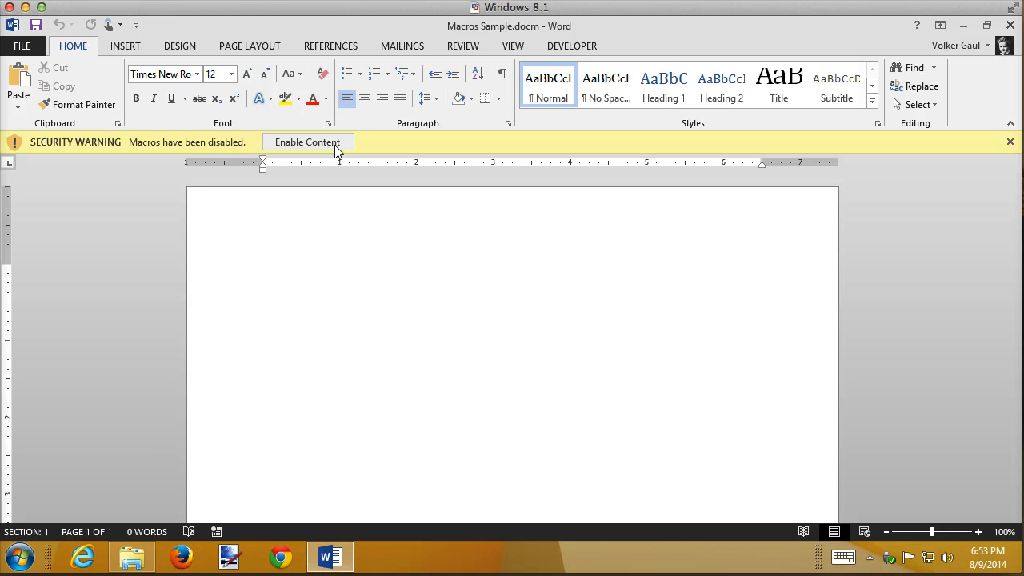
Set macro security to enable all macros, and enable this file's content as a Trusted Document.
left_click(561, 46)
left_click(100, 111)
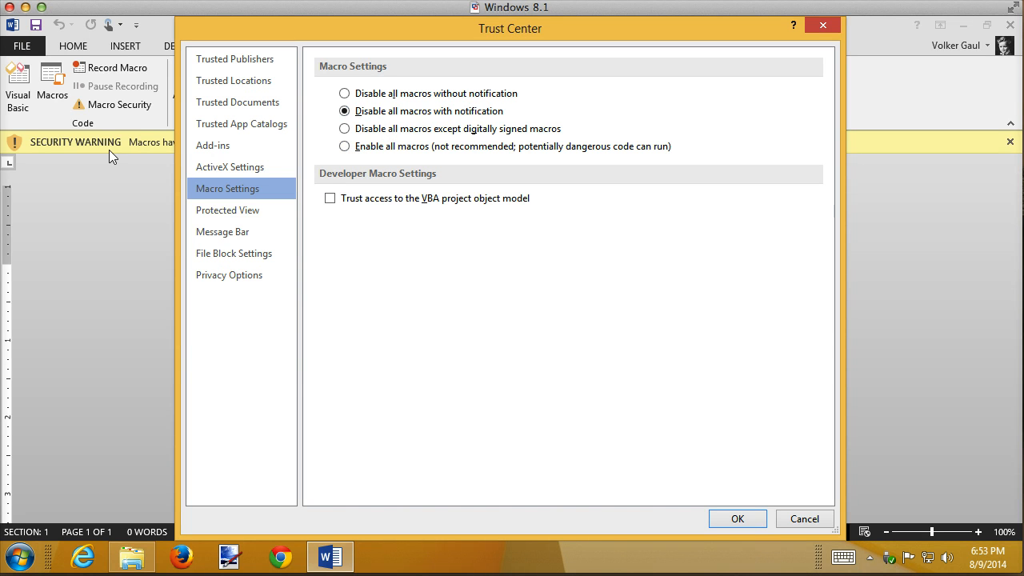
left_click(344, 146)
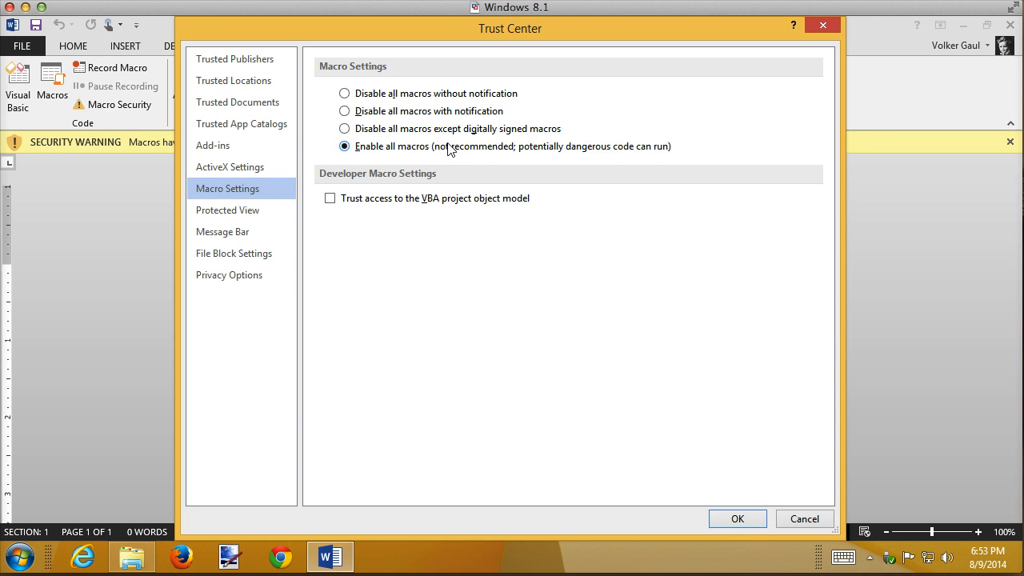
left_click(737, 518)
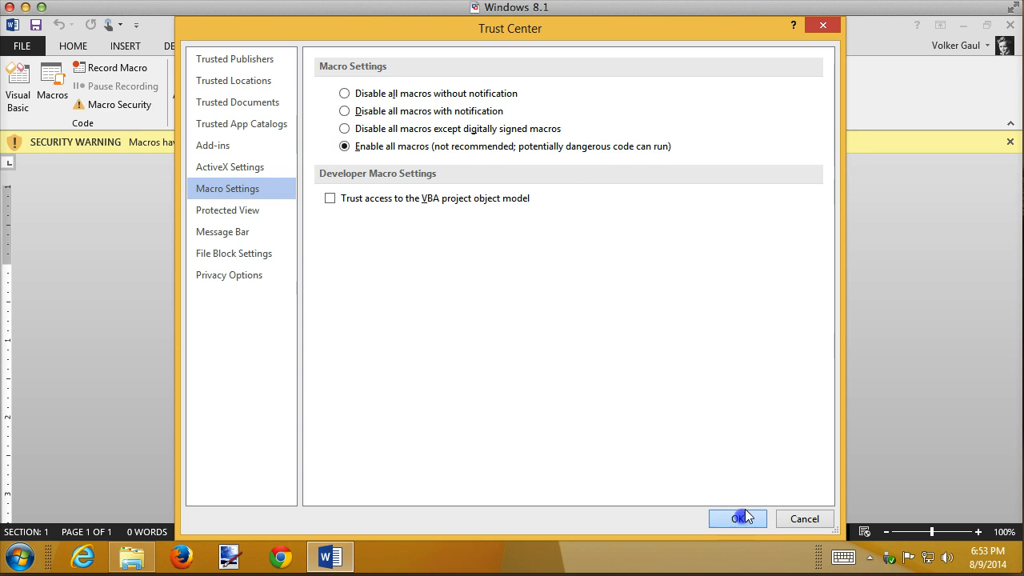
left_click(316, 143)
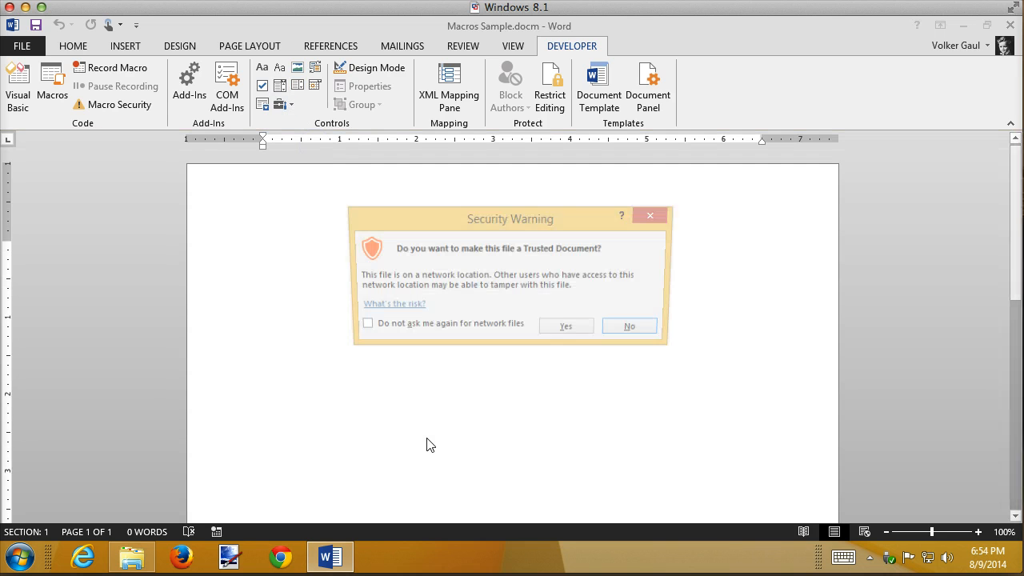
left_click(593, 330)
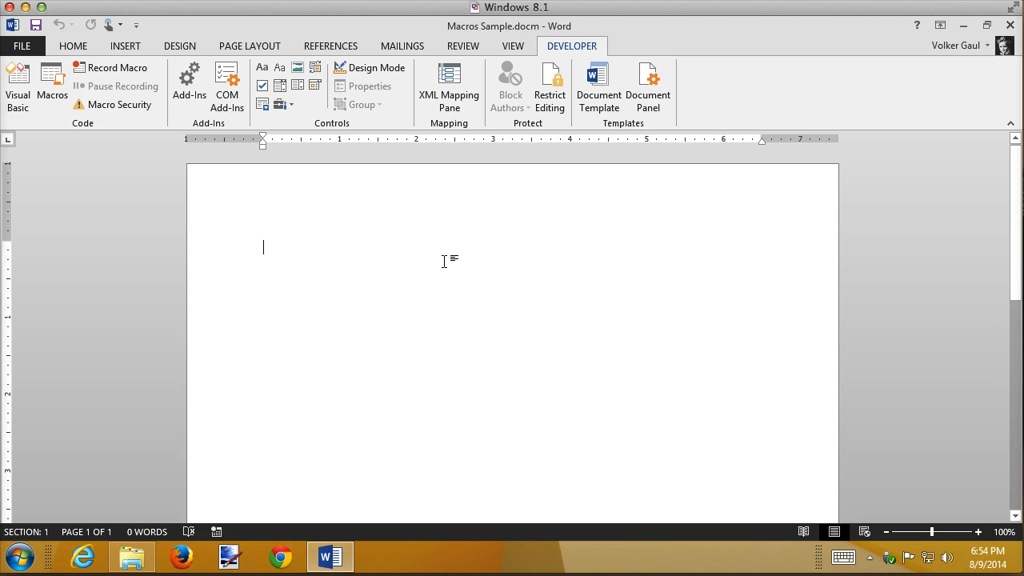
Save a copy of Macros Sample.docm in the Recording Support Files folder on the computer's desktop.
left_click(19, 42)
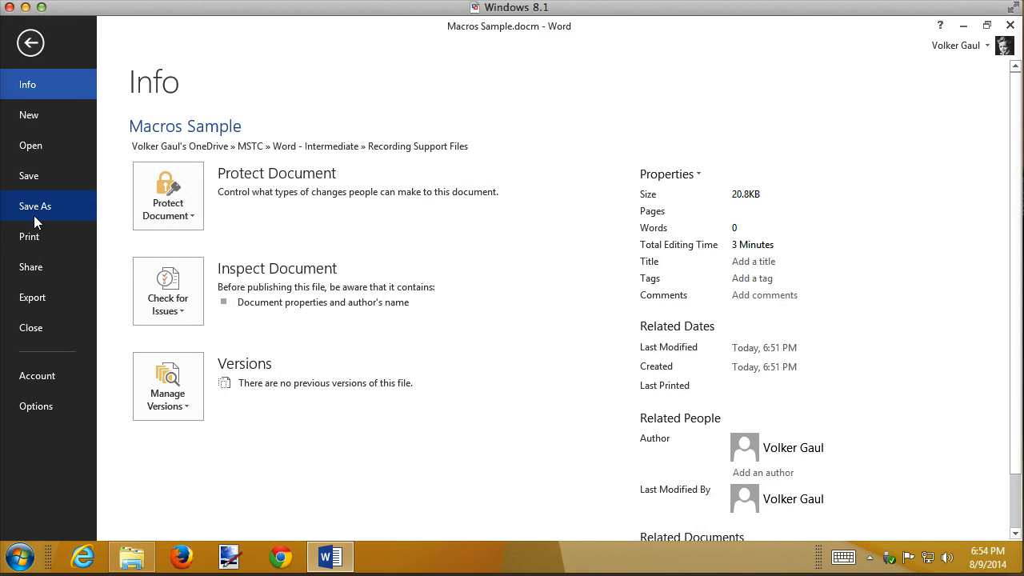
left_click(34, 207)
left_click(188, 187)
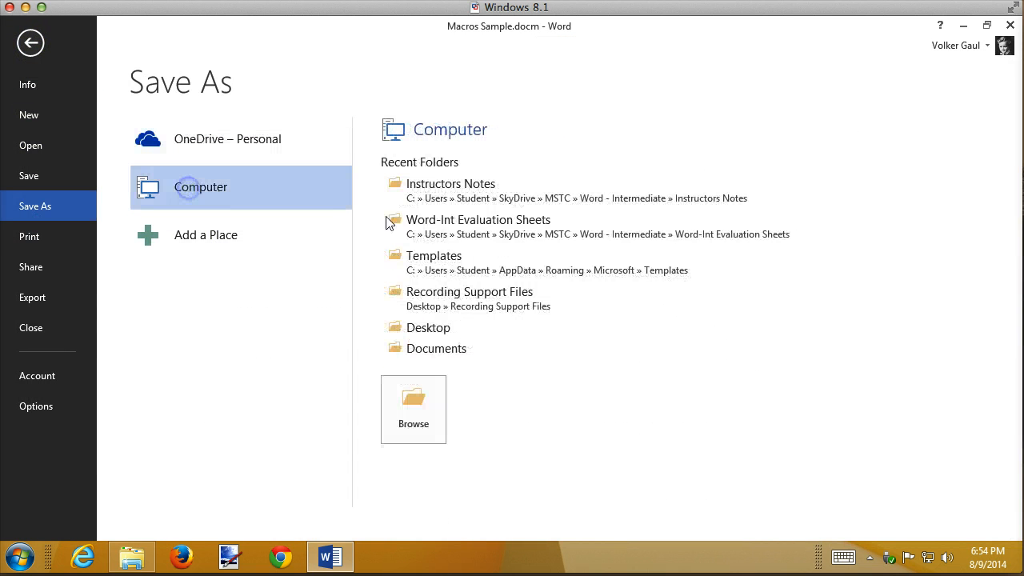
left_click(437, 329)
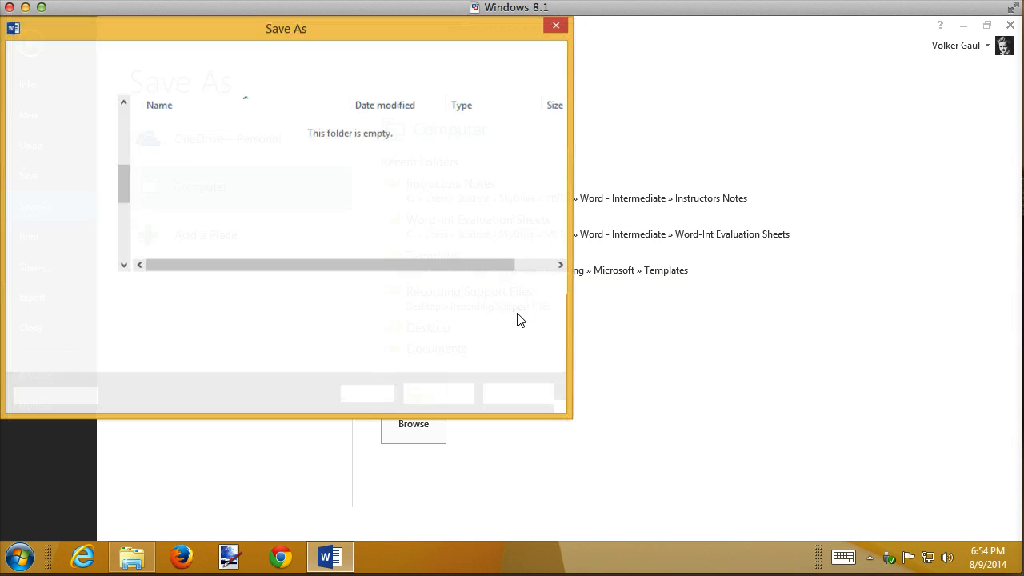
left_click(189, 136)
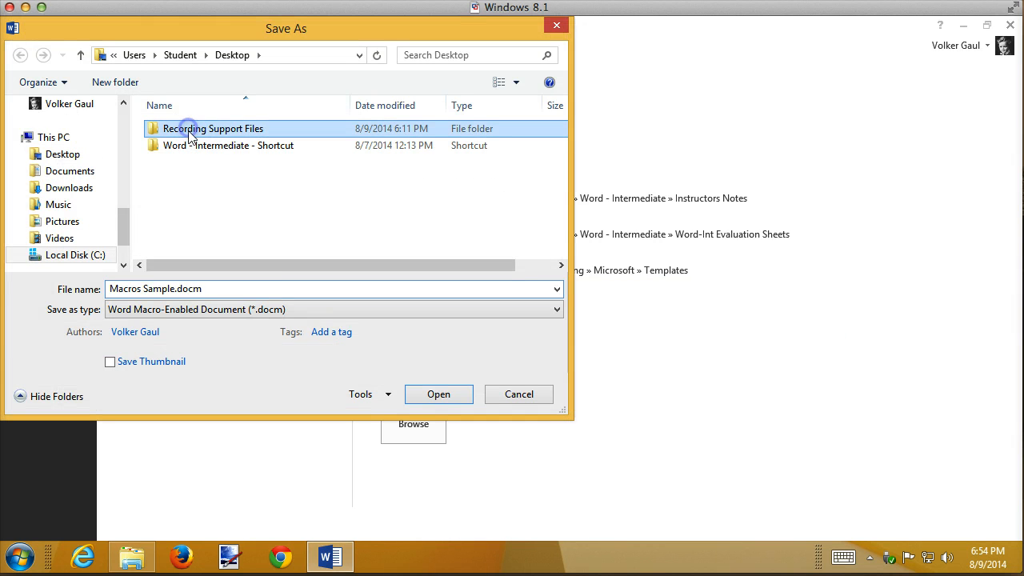
double_click(190, 136)
left_click(437, 396)
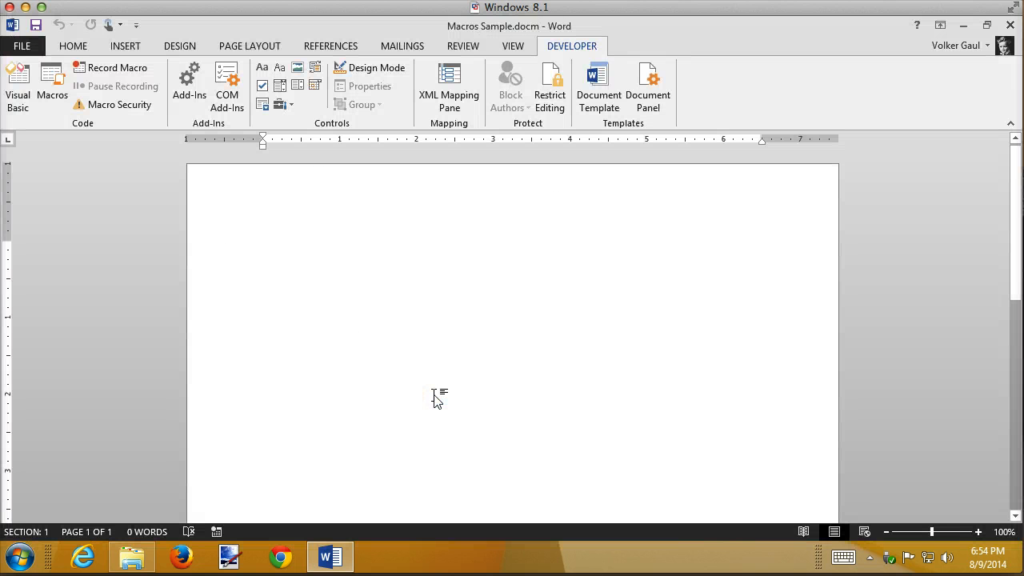
Enter the sample sentence "This should be a happy bullet." in the empty document.
type("This ")
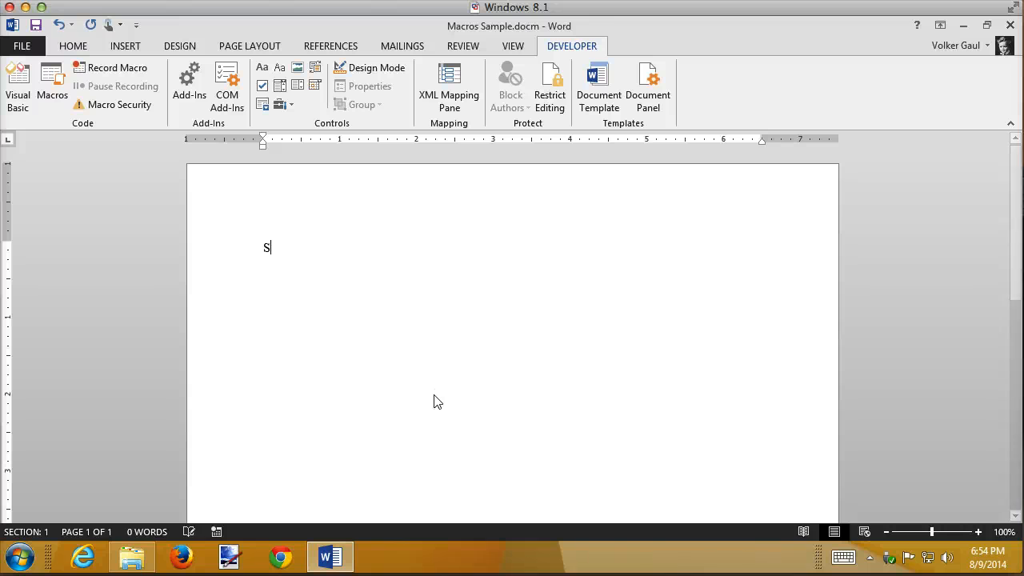
type("shoyuld")
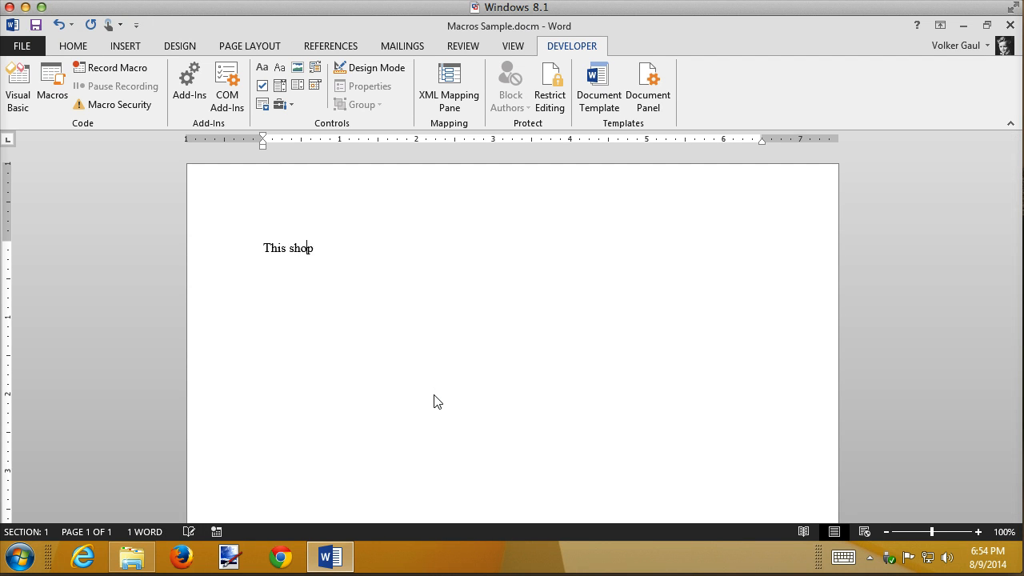
key("BackSpace")
key("BackSpace")
key("BackSpace")
key("BackSpace")
type("uld be a happ")
key("BackSpace")
key("BackSpace")
type("appy bullet.")
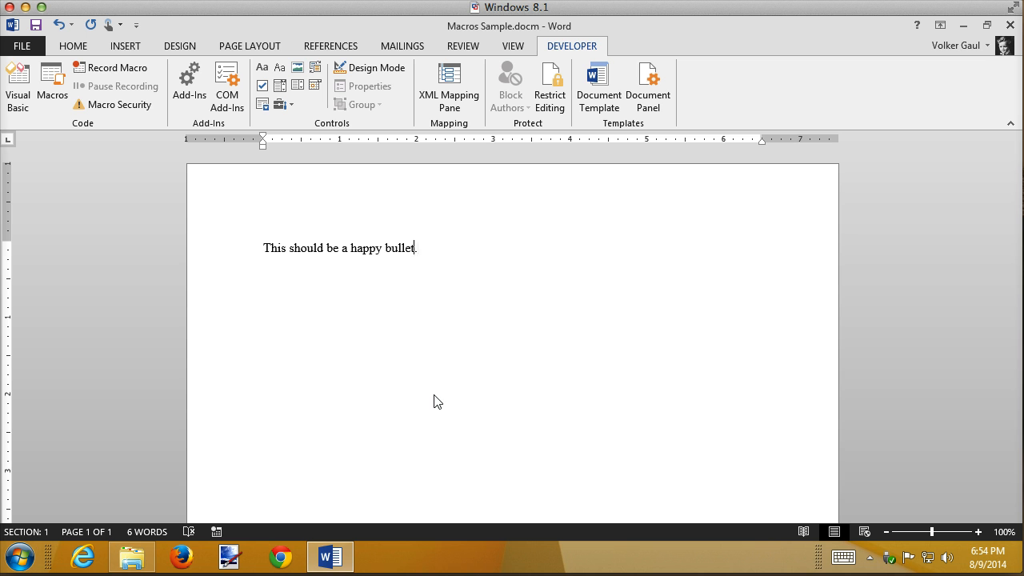
Run the Test macro stored in Macros Sample.docm on the happy bullet sentence.
left_click(356, 251)
left_click(55, 76)
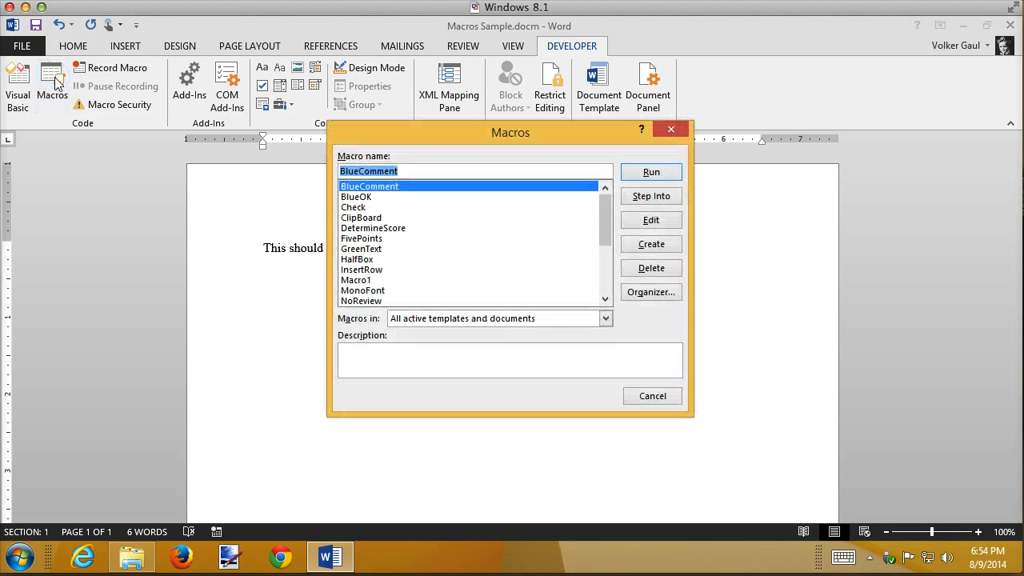
left_click(462, 318)
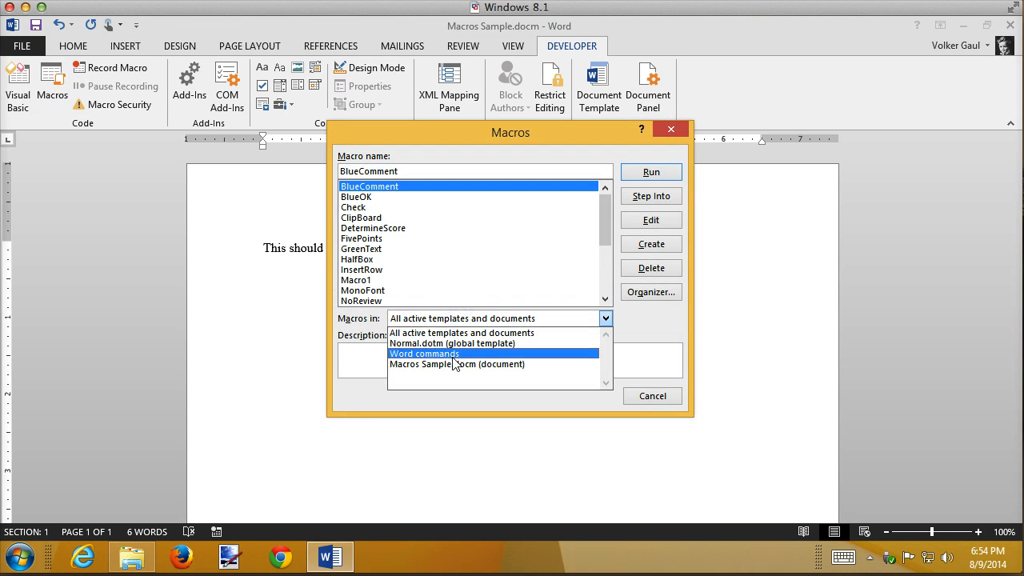
left_click(453, 364)
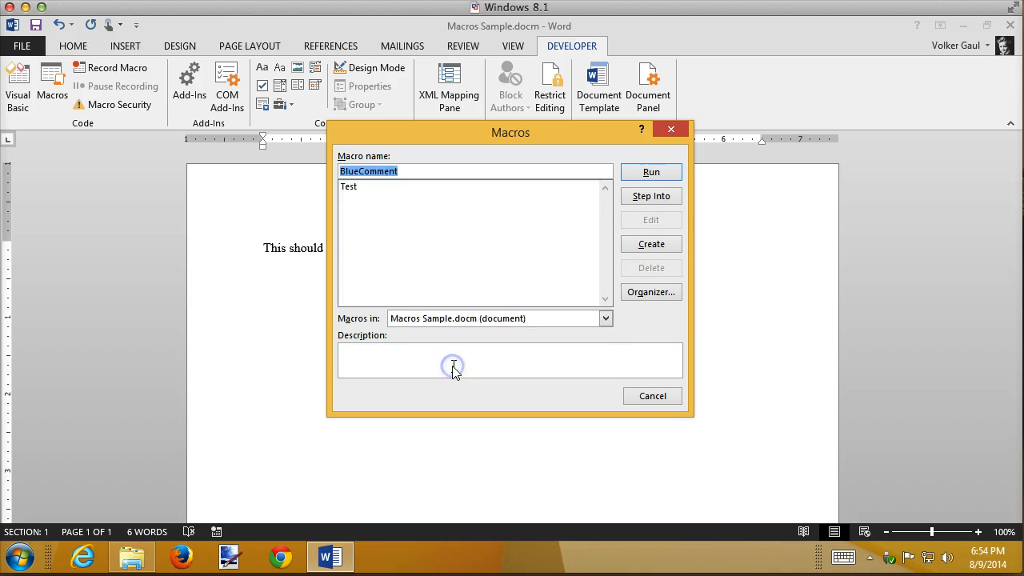
left_click(349, 188)
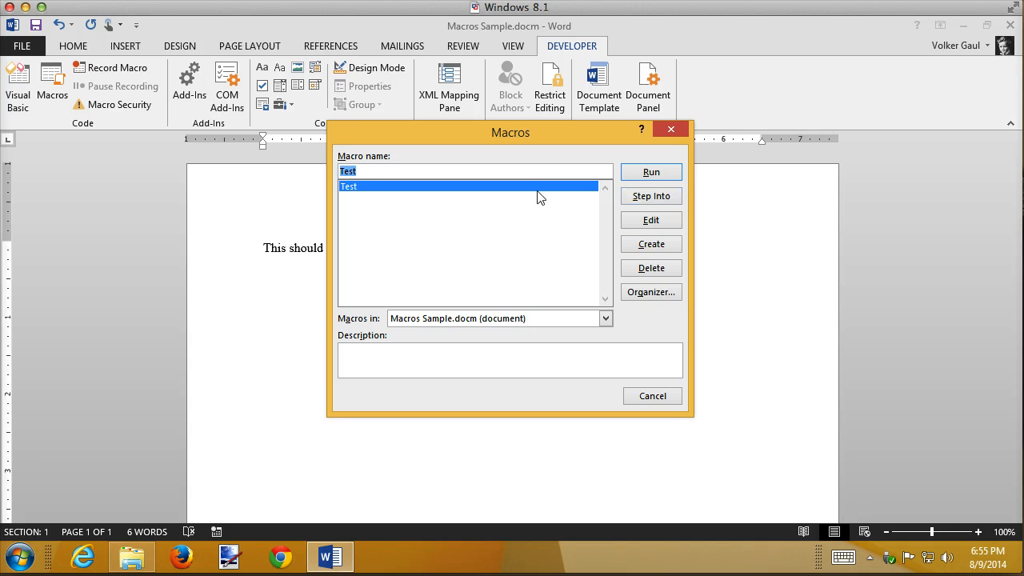
left_click(661, 176)
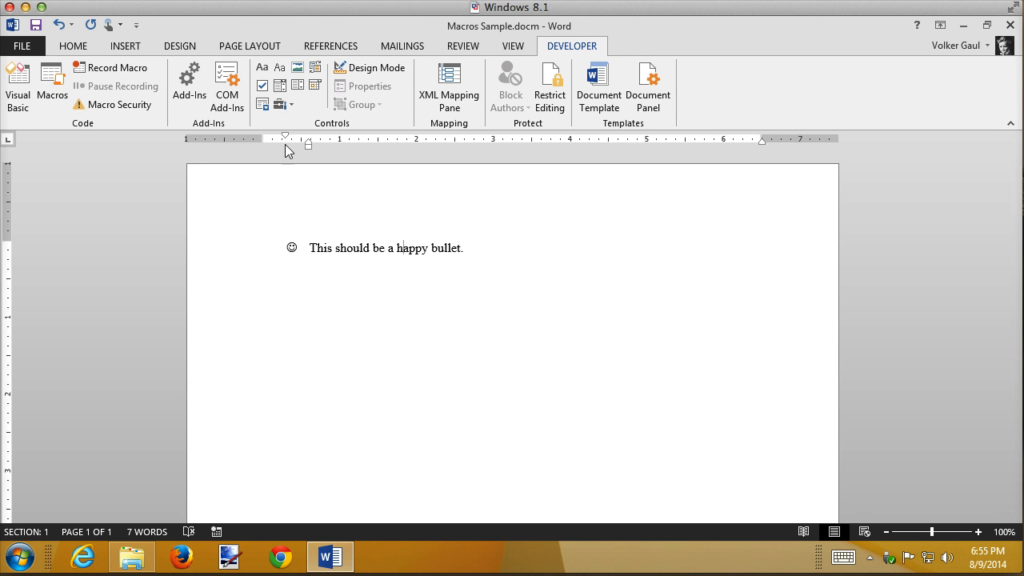
Add a second bulleted line below the sentence with the filler text ";lkdsjaf;lkajsdf".
left_click(489, 245)
key("Return")
type(";lkdsjaf;lkajsdf")
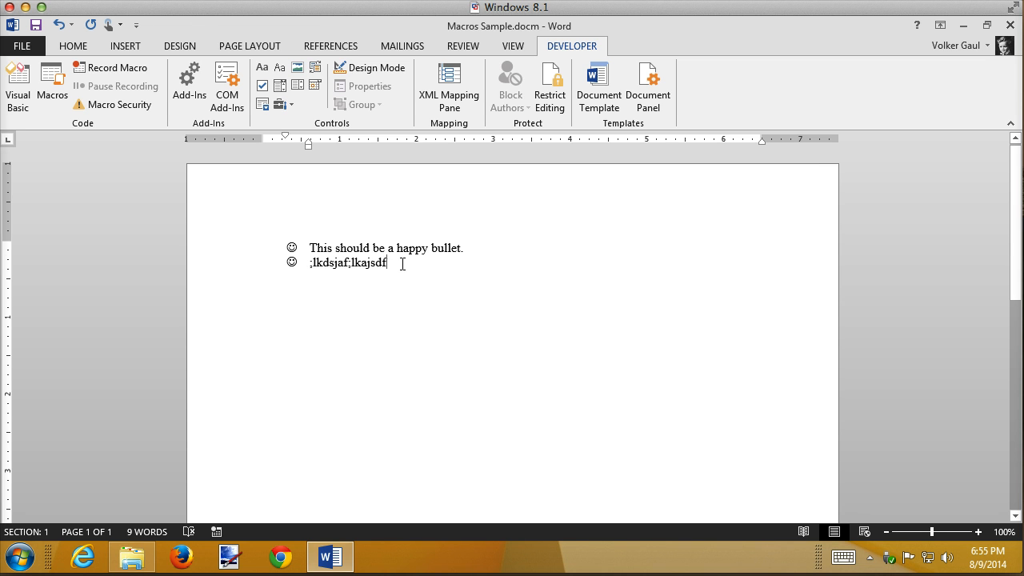
Delete all the bulleted text so the document is empty and back at the unindented margin.
key("ctrl+z")
key("BackSpace")
key("BackSpace")
key("BackSpace")
key("BackSpace")
key("BackSpace")
key("BackSpace")
key("BackSpace")
key("BackSpace")
key("BackSpace")
key("BackSpace")
key("BackSpace")
key("BackSpace")
key("BackSpace")
key("BackSpace")
key("BackSpace")
key("BackSpace")
key("BackSpace")
key("BackSpace")
key("BackSpace")
key("BackSpace")
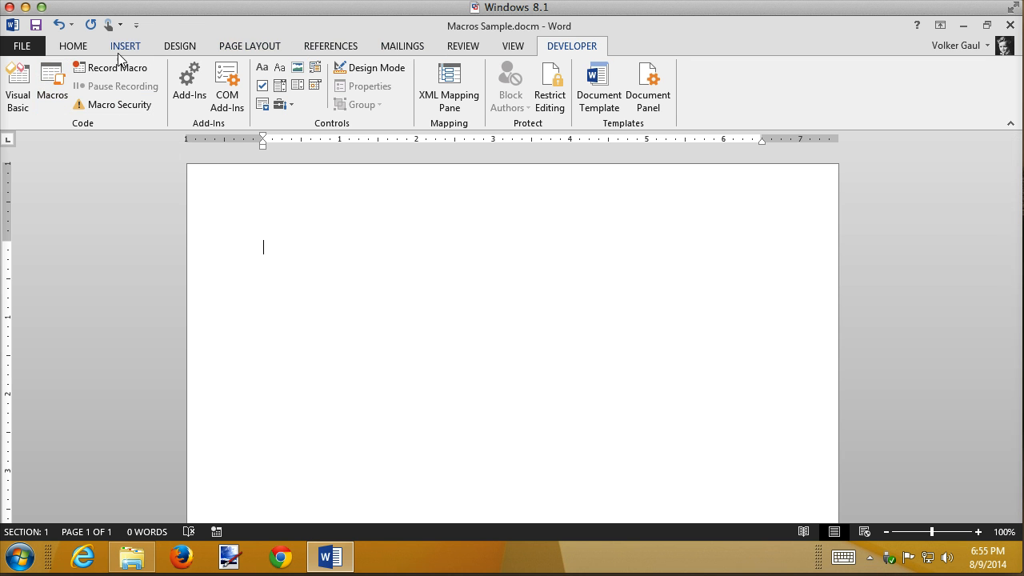
Open the Test macro's code for editing and review its bullet, font and paragraph format settings.
left_click(53, 76)
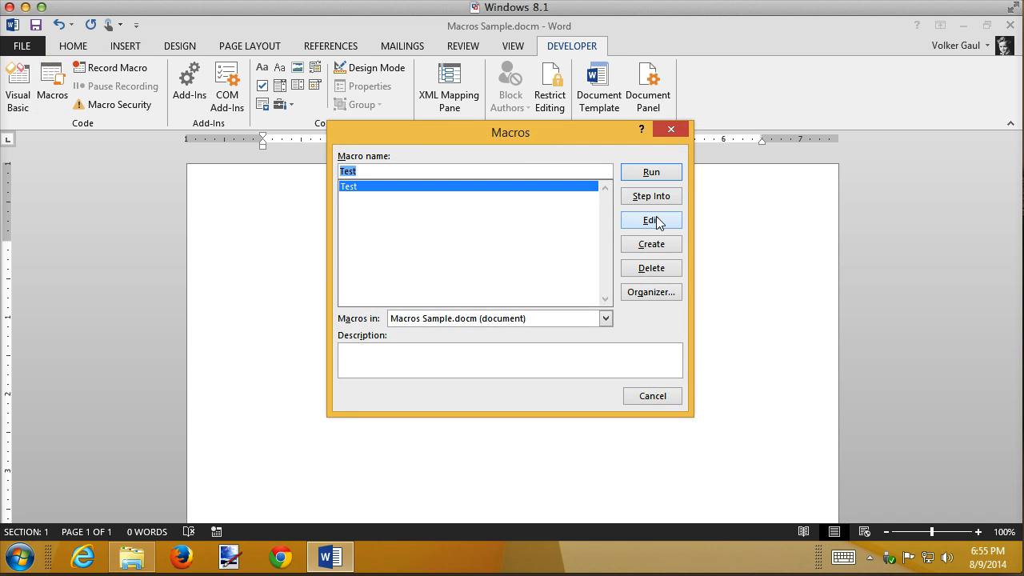
left_click(652, 220)
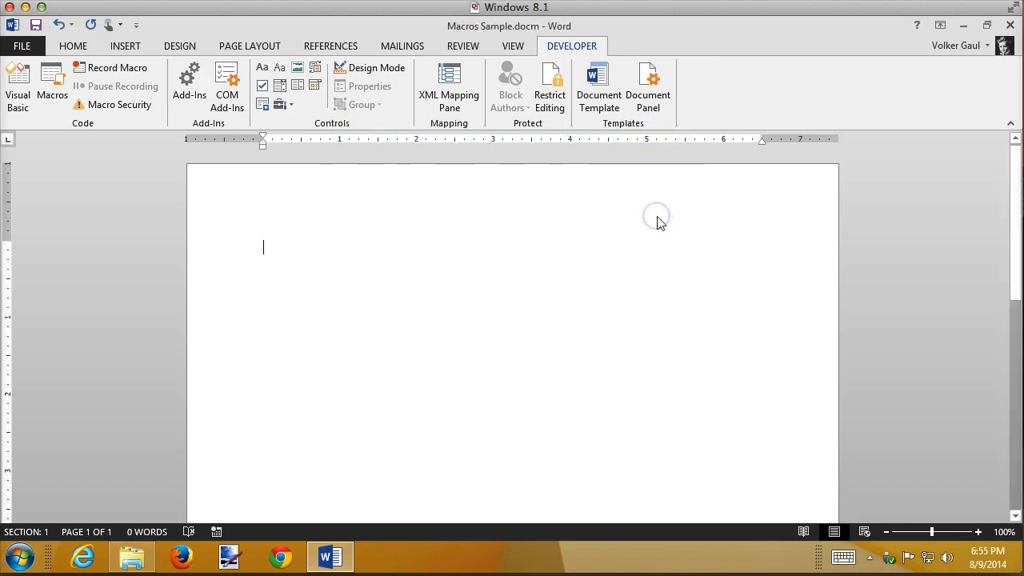
scroll(658, 222, "down", 15)
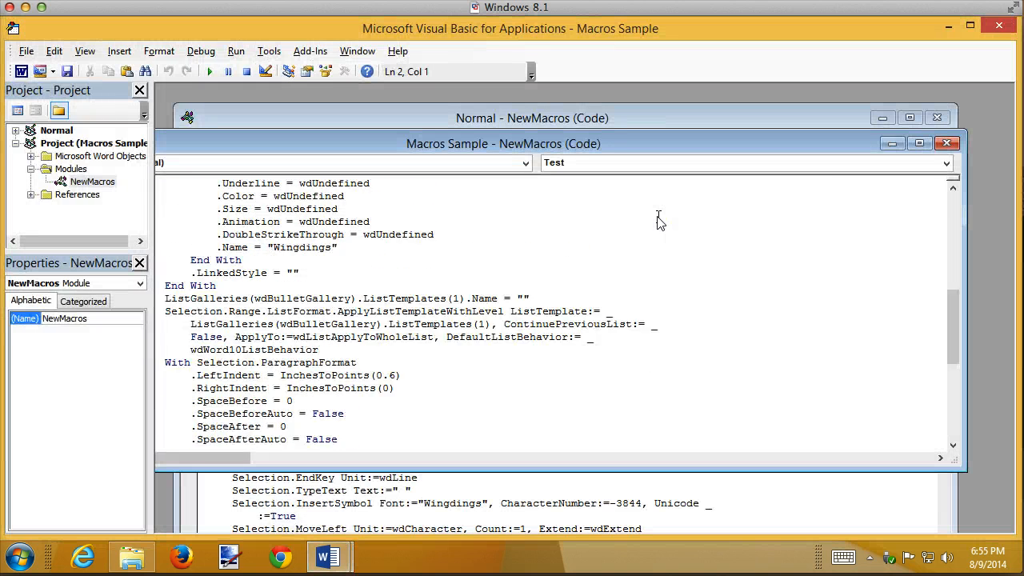
scroll(657, 222, "up", 15)
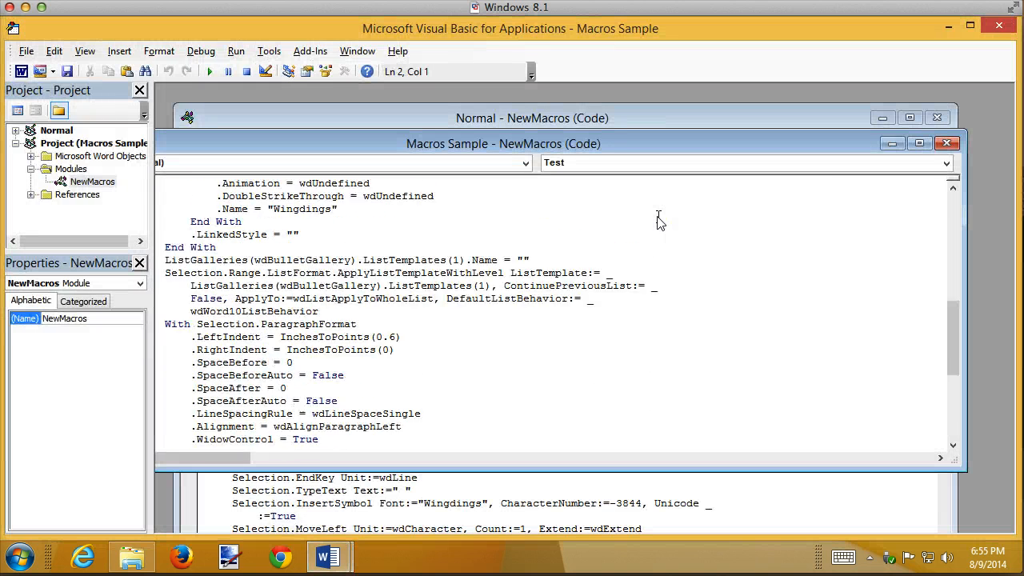
scroll(657, 222, "down", 7)
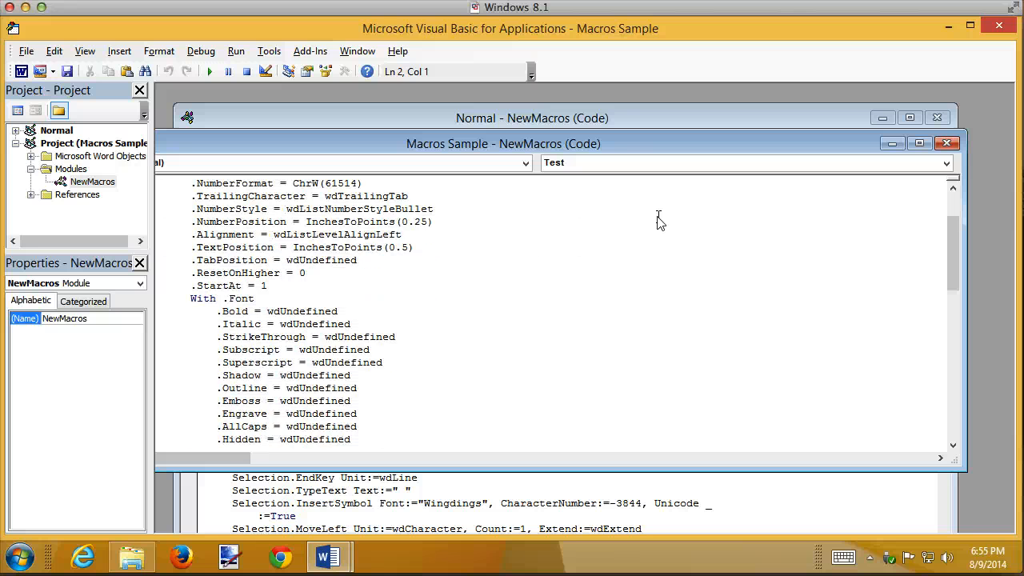
scroll(657, 222, "down", 5)
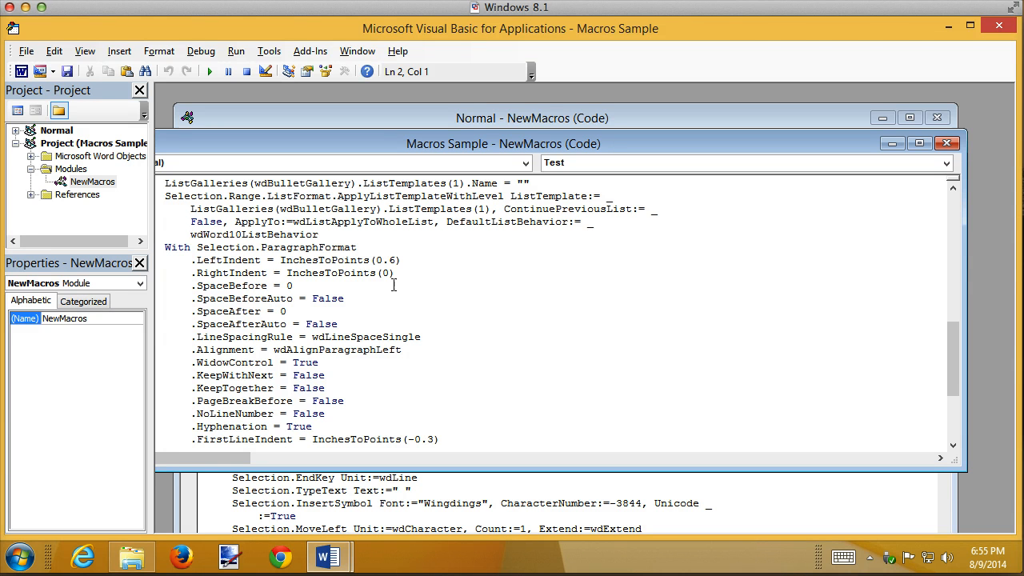
scroll(611, 301, "down", 3)
scroll(610, 301, "up", 3)
In the Test macro's paragraph format code, set LeftIndent to 1 inch and FirstLineIndent to -0.5 inch.
left_click_drag(378, 260, 395, 261)
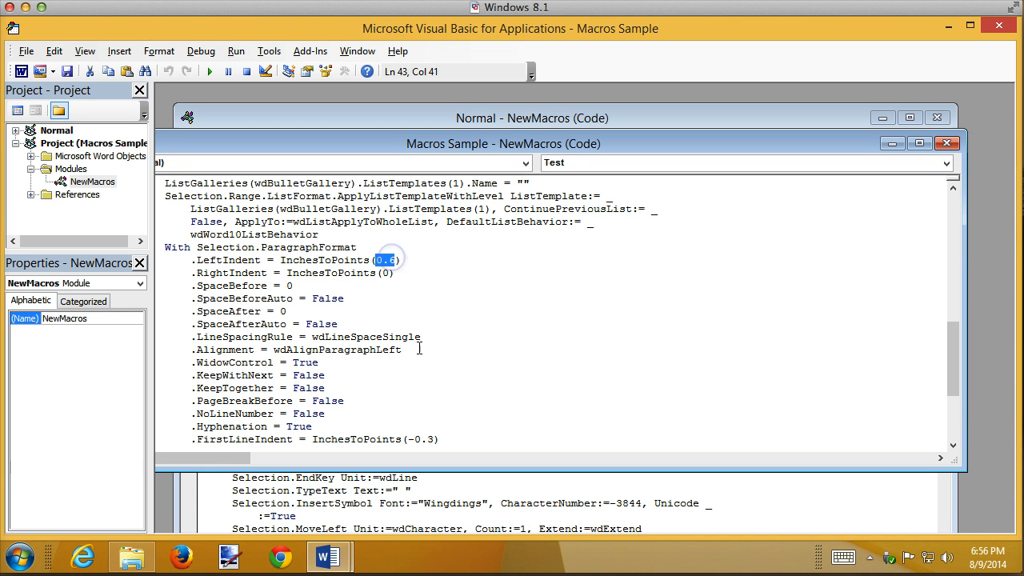
type("1")
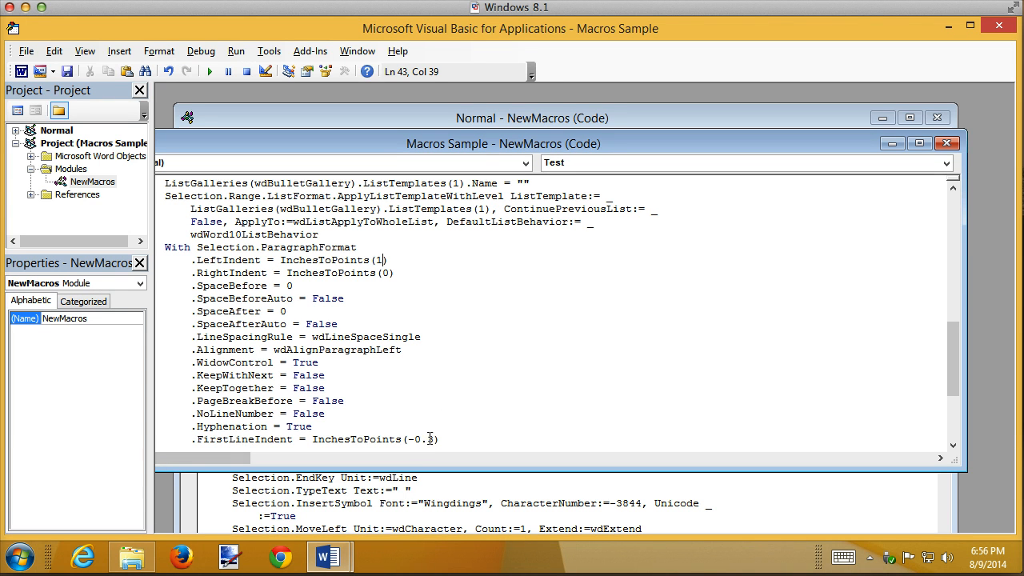
left_click_drag(429, 439, 436, 439)
type("5")
type(")")
Save the edited Test macro and close the code editor to return to the document.
left_click(67, 72)
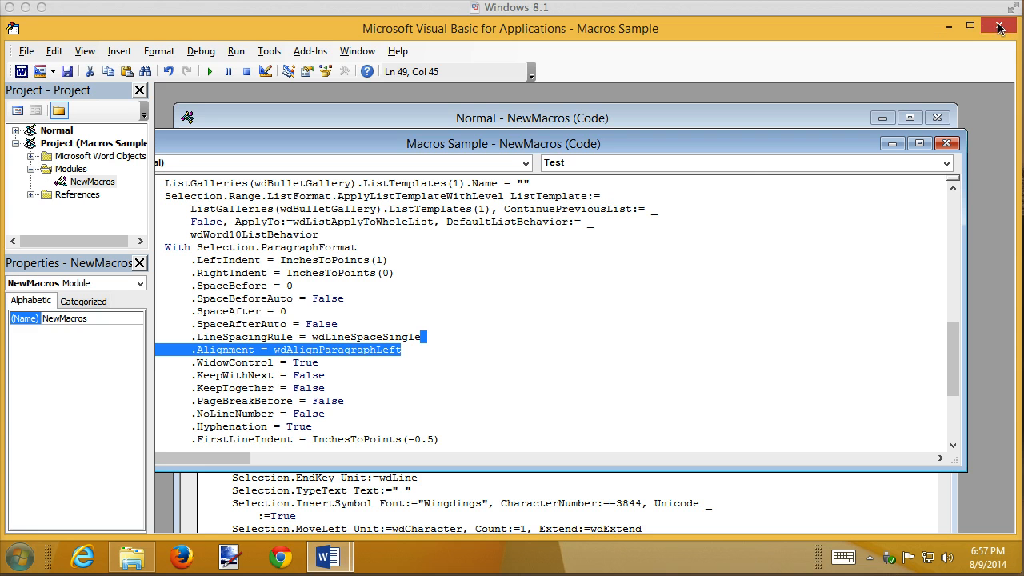
scroll(580, 272, "down", 1)
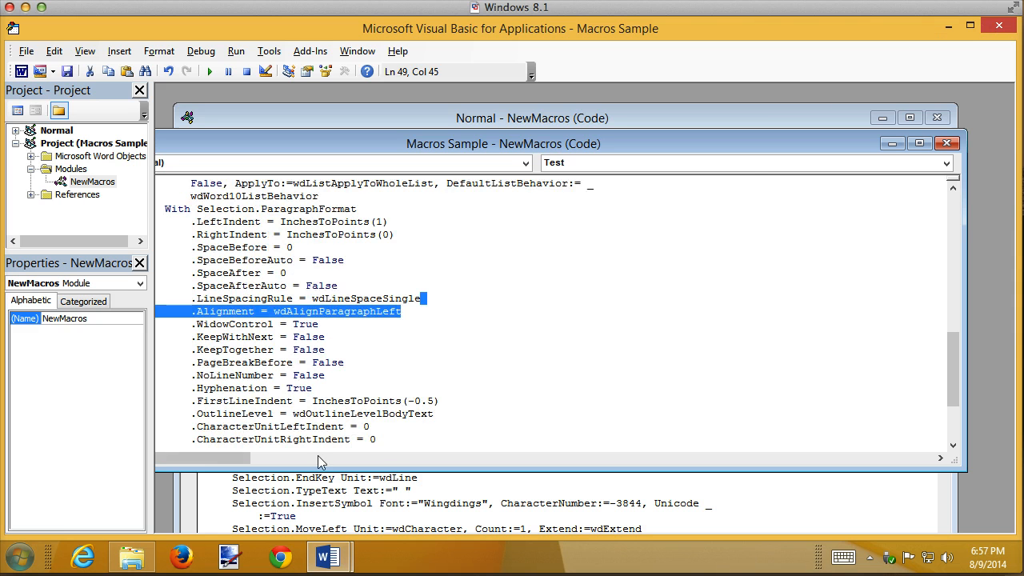
scroll(520, 399, "up", 6)
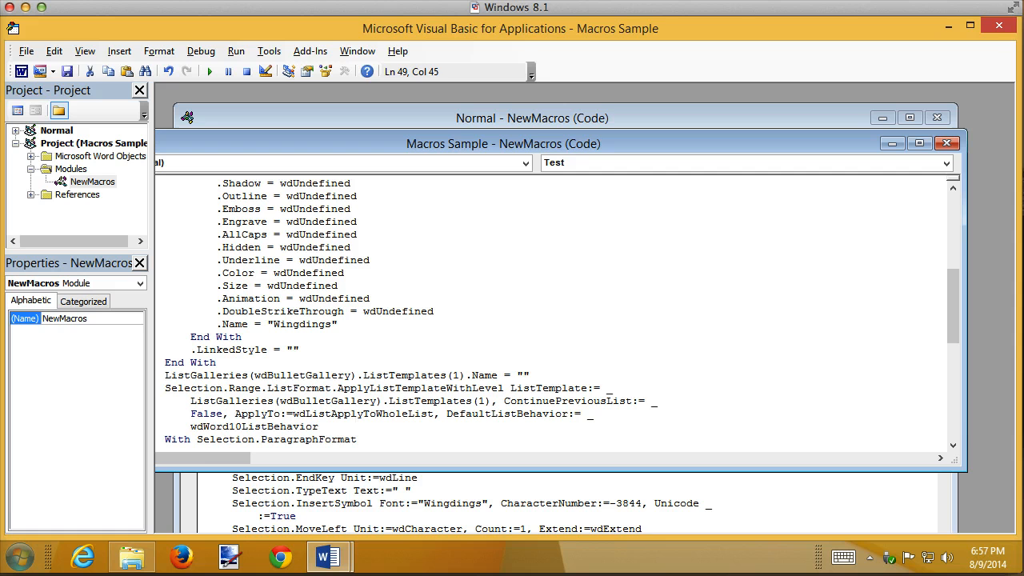
left_click(1007, 29)
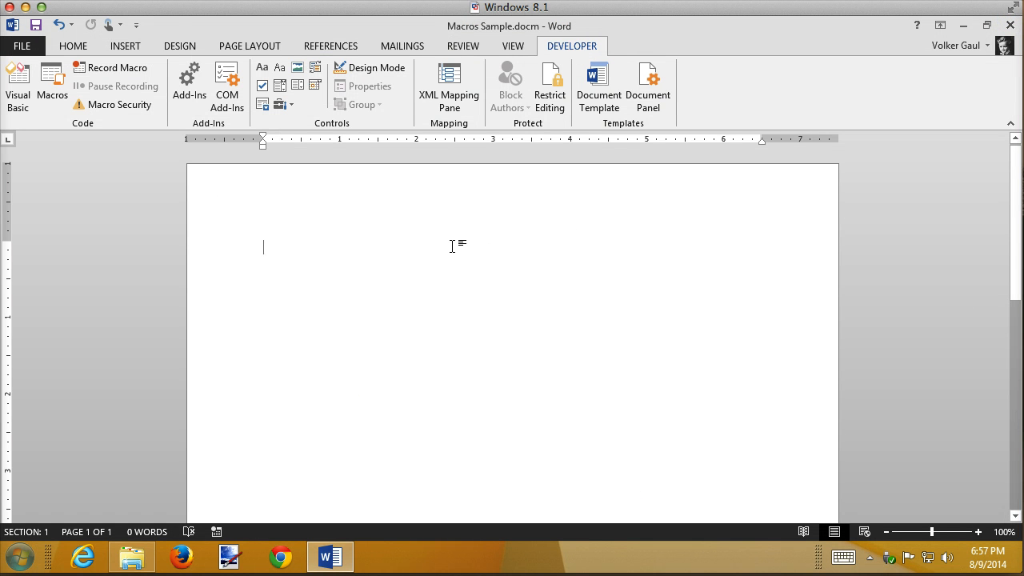
Enter "Here's another sample sentence." in the document and run the Test macro on it.
type("Her")
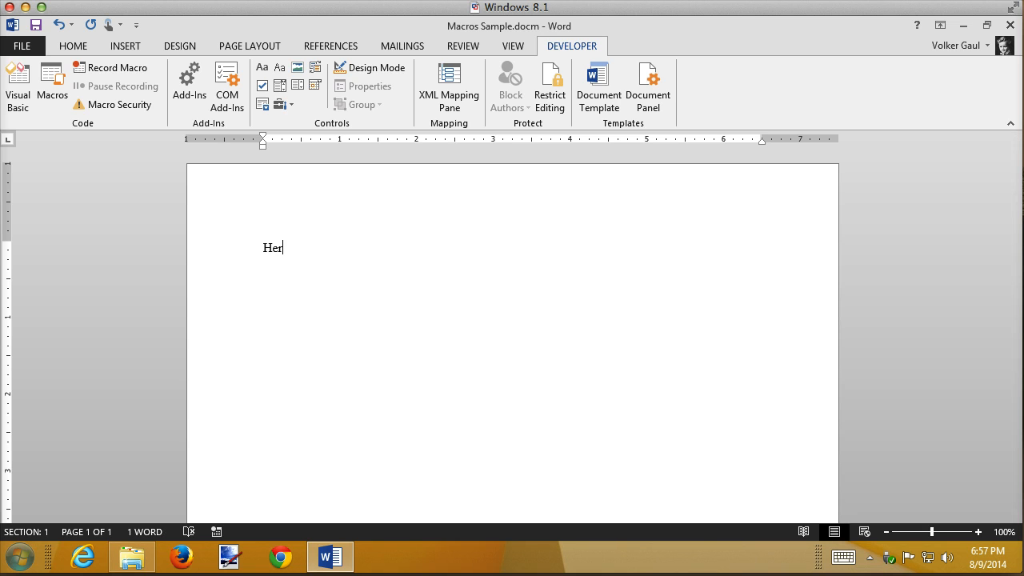
type("e's another sample sentnce")
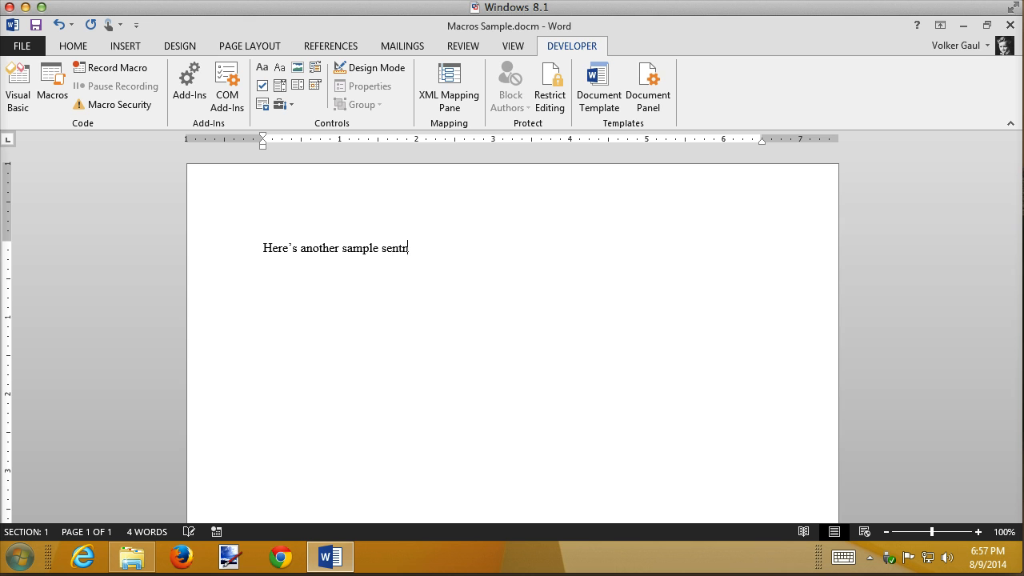
key("BackSpace")
key("BackSpace")
key("BackSpace")
type("ence.")
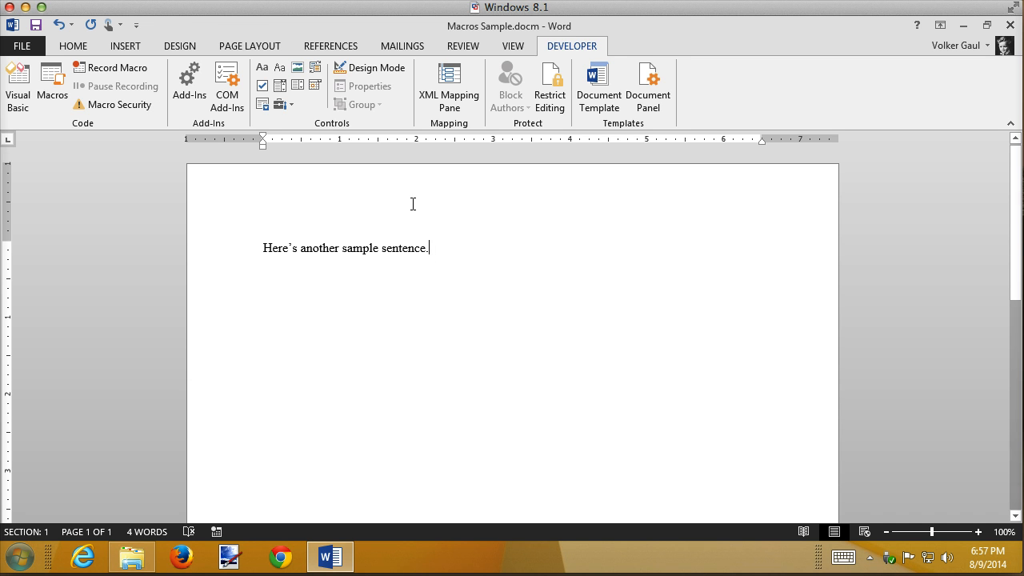
left_click(52, 94)
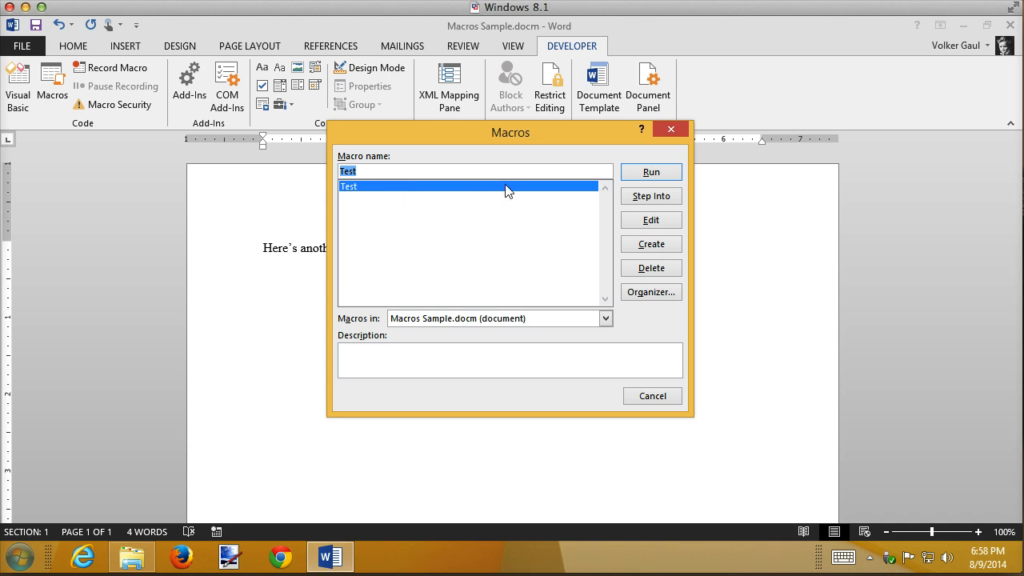
double_click(347, 186)
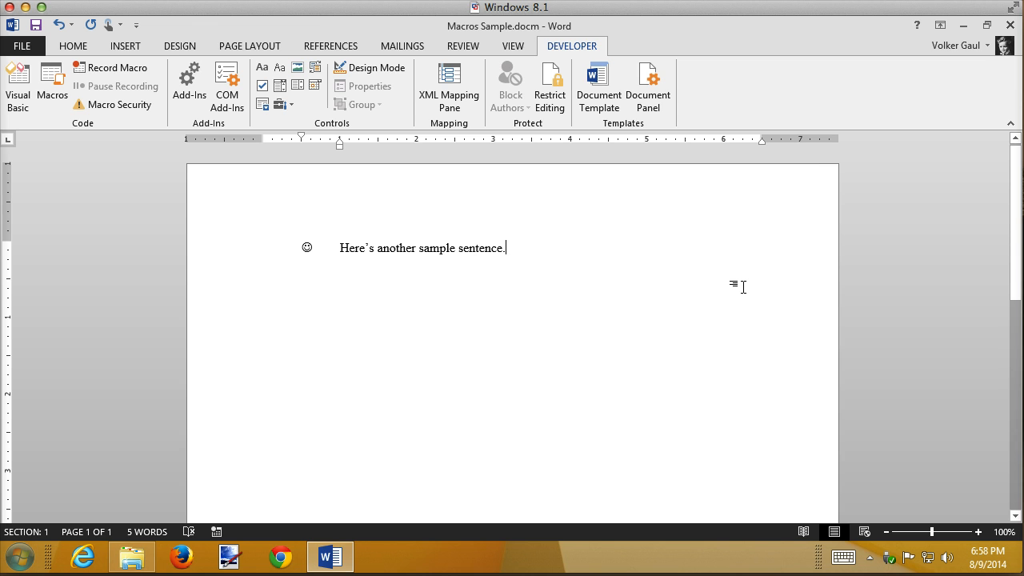
Add a line reading "Here" below the bulleted sentence, and clear all text and bullet formatting from the document.
key("Return")
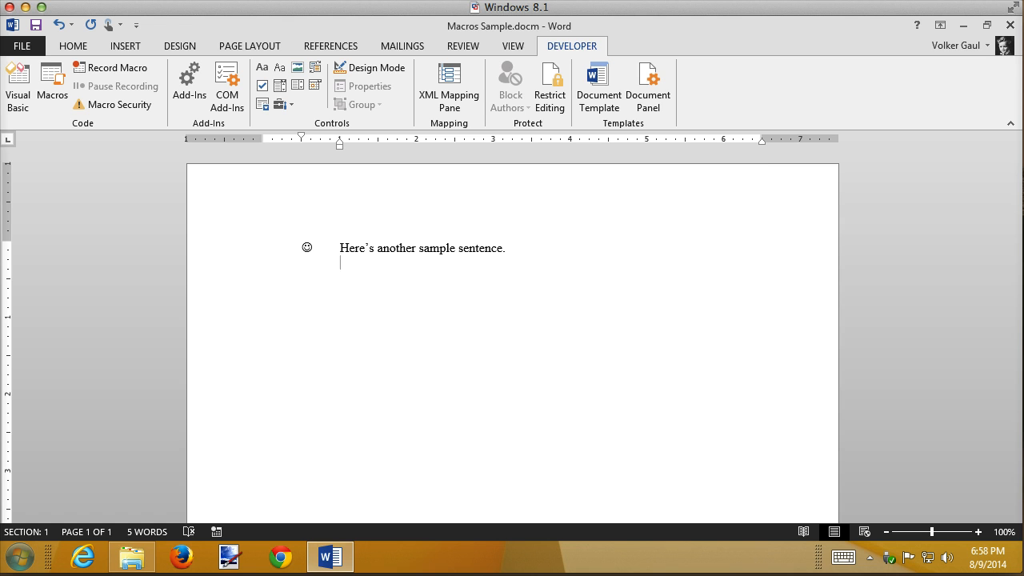
type("Here")
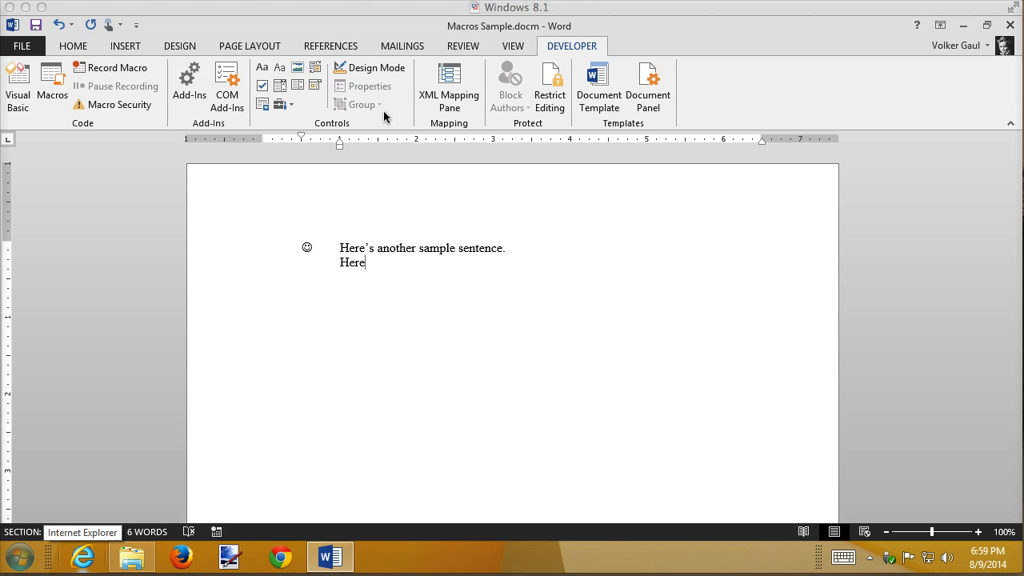
left_click(403, 273)
key("ctrl+a")
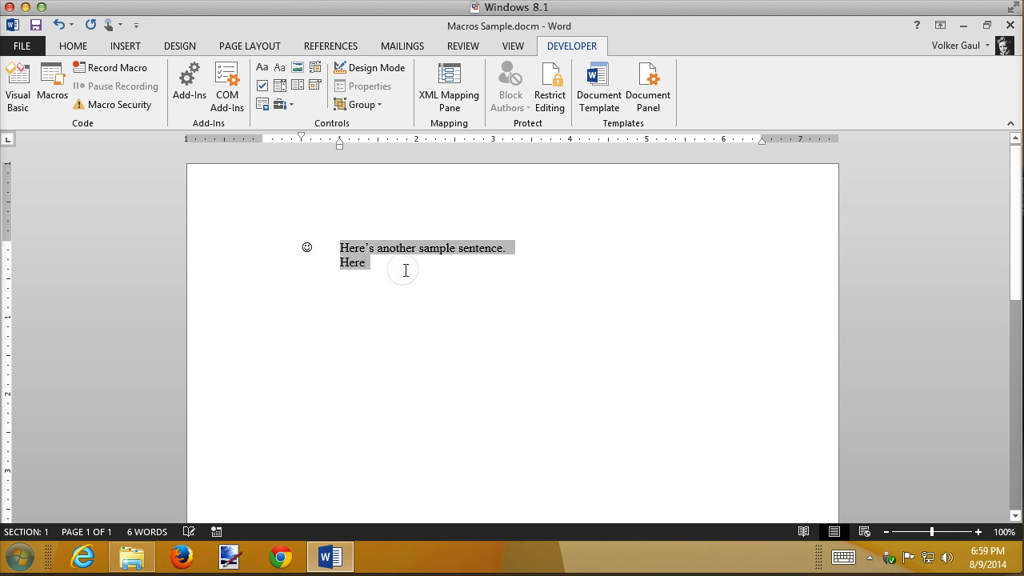
key("Delete")
key("BackSpace")
key("BackSpace")
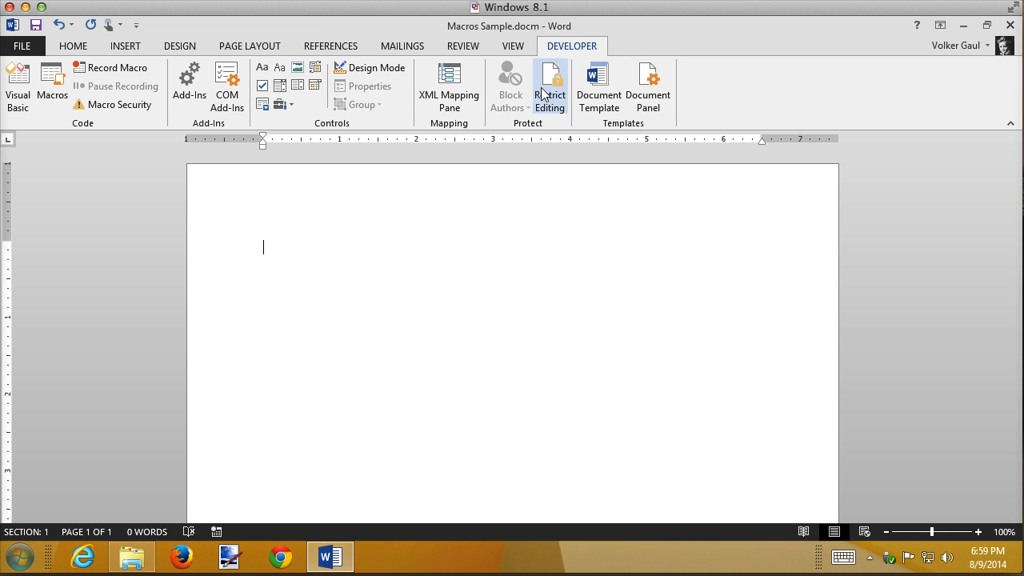
Open the keyboard shortcut customization and select the Test macro in the Macros category.
right_click(574, 47)
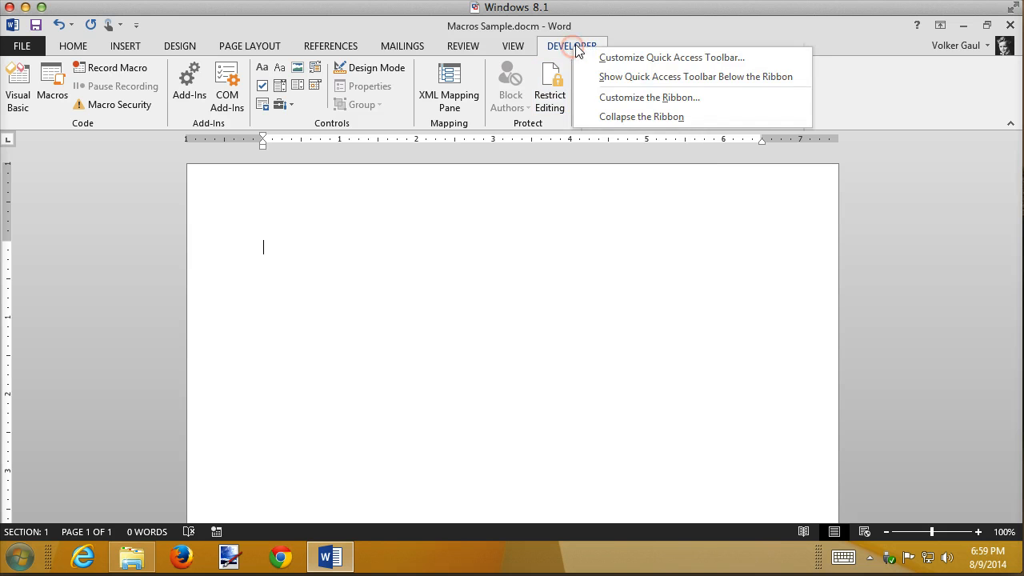
left_click(631, 98)
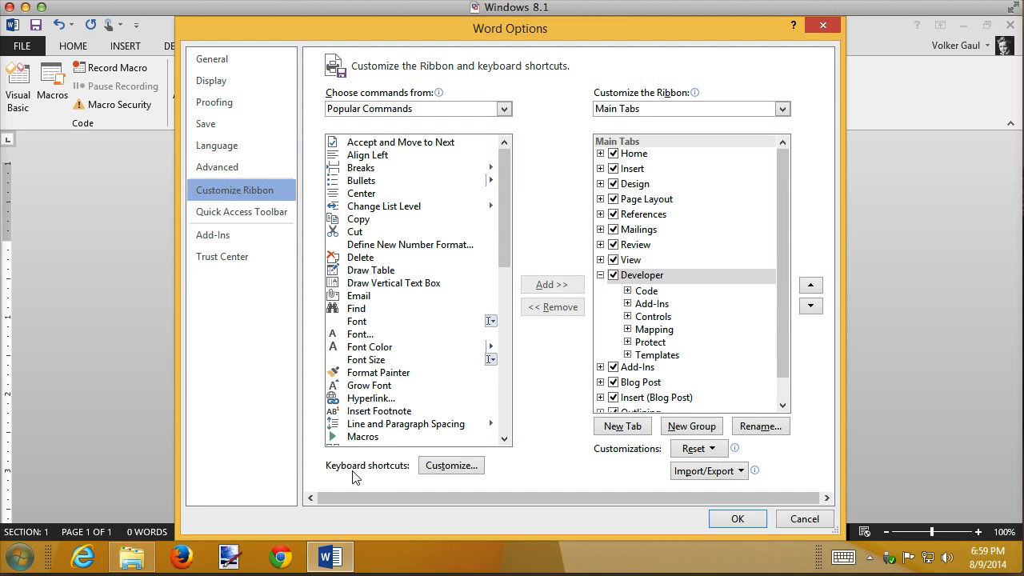
left_click(460, 474)
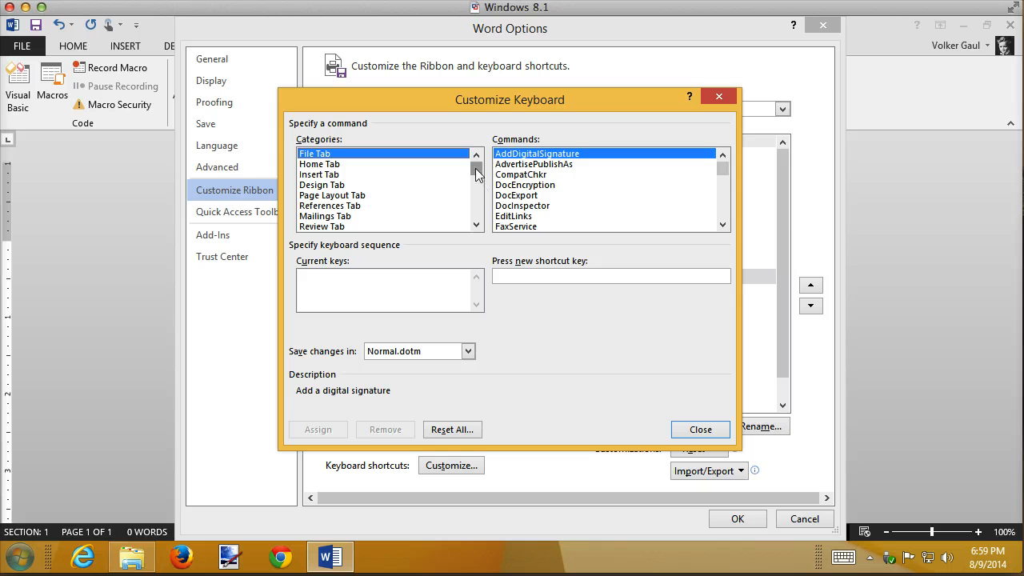
left_click(475, 170)
left_click_drag(476, 170, 477, 211)
left_click(331, 196)
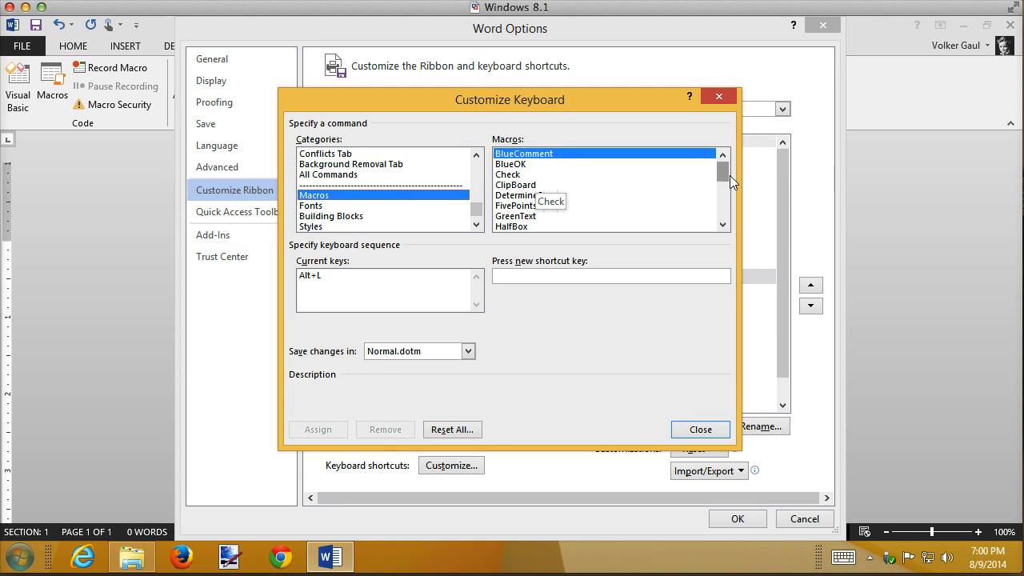
left_click_drag(729, 175, 727, 218)
left_click(512, 189)
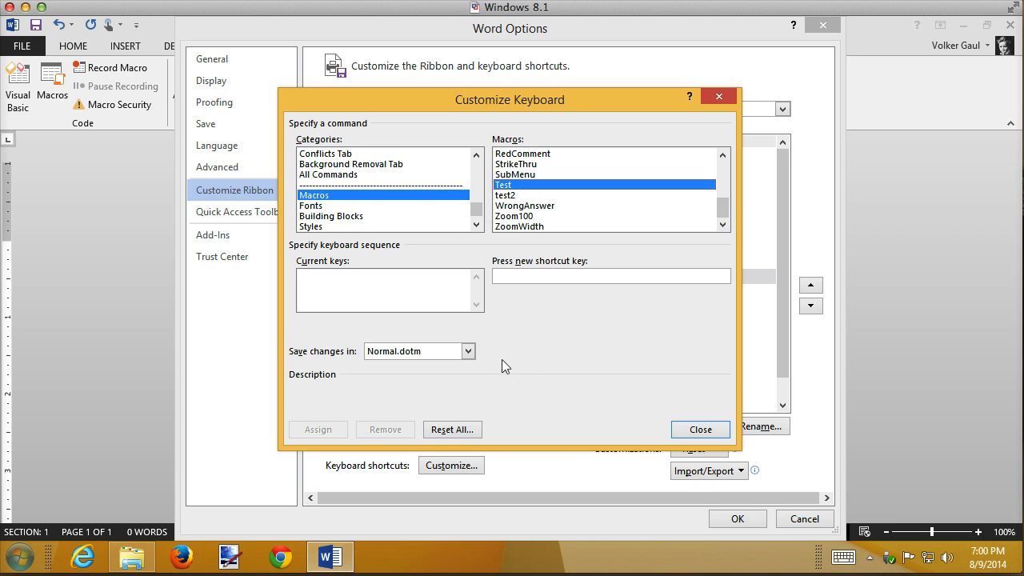
Set shortcut changes to save in Macros Sample.docm and look through the macros offered for that document.
left_click(467, 351)
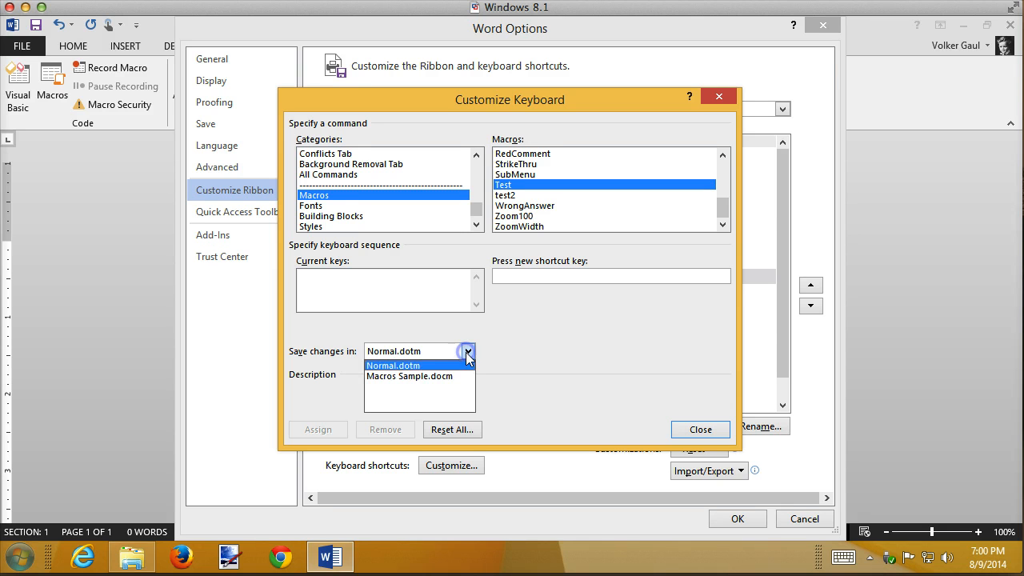
left_click(437, 383)
left_click(322, 195)
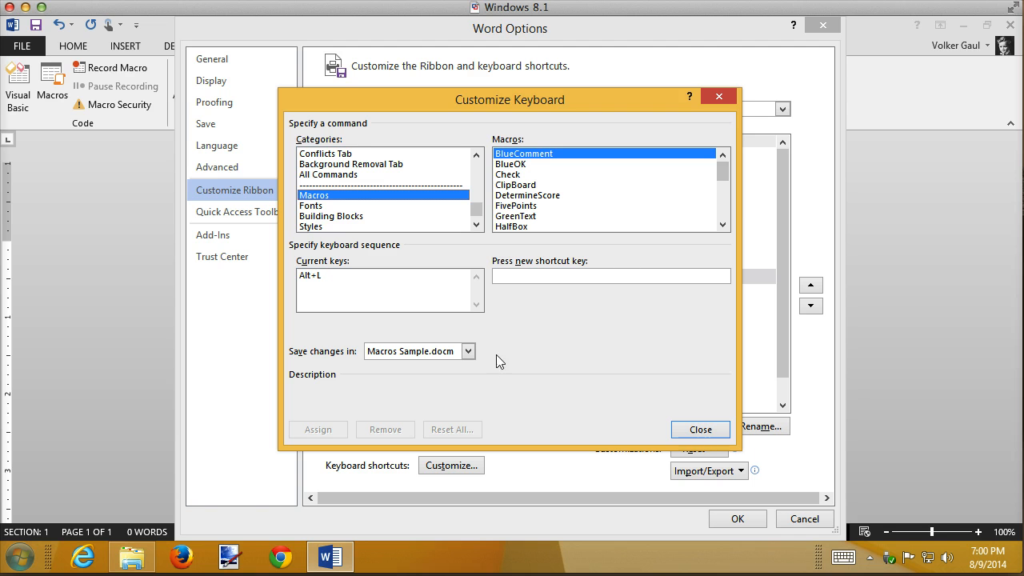
left_click_drag(728, 174, 729, 207)
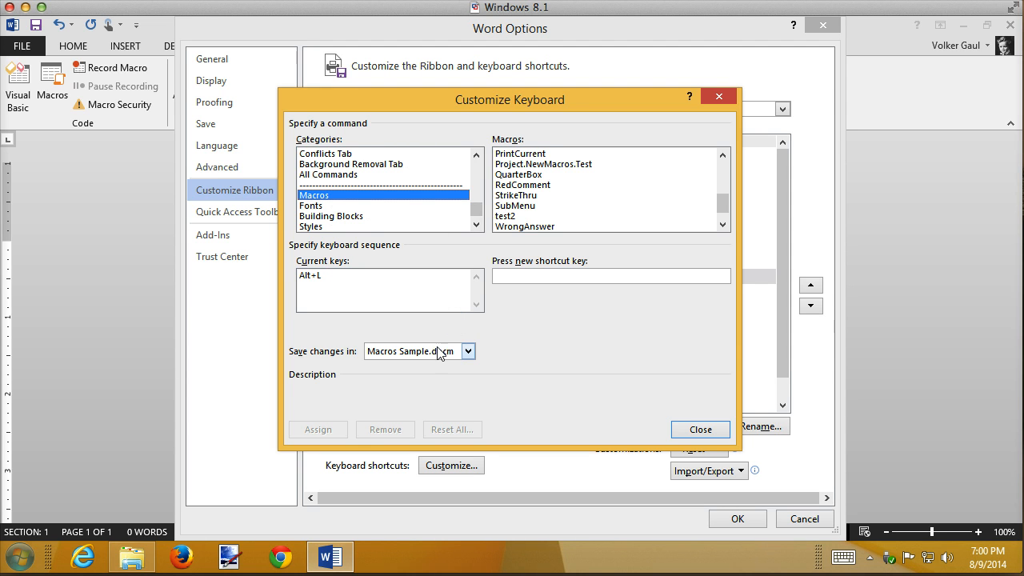
Set shortcut changes to save in Normal.dotm, select the Test macro, and enter Alt+Ctrl+H as its new shortcut.
left_click(467, 352)
left_click(396, 366)
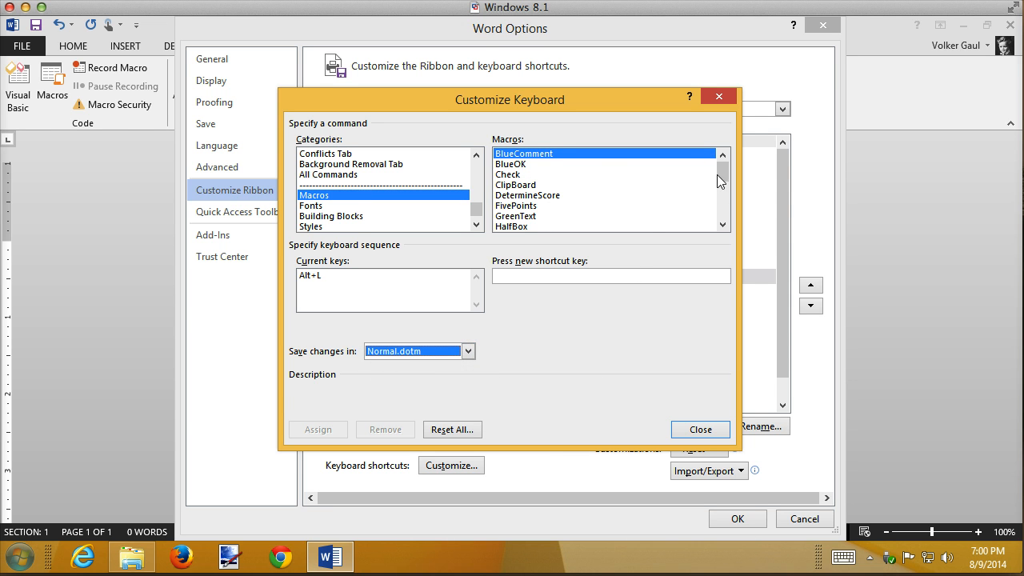
left_click_drag(723, 169, 722, 214)
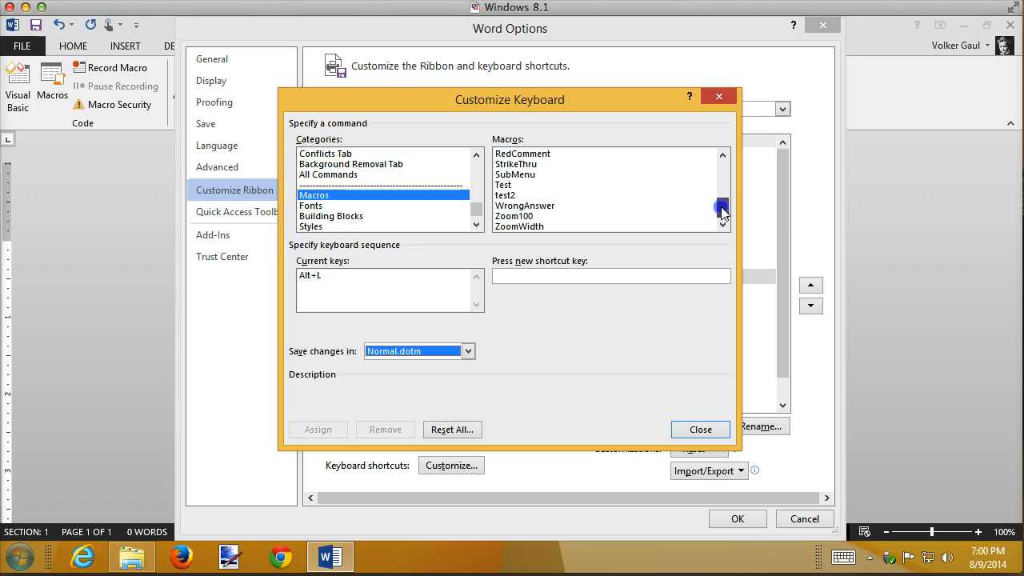
left_click(507, 186)
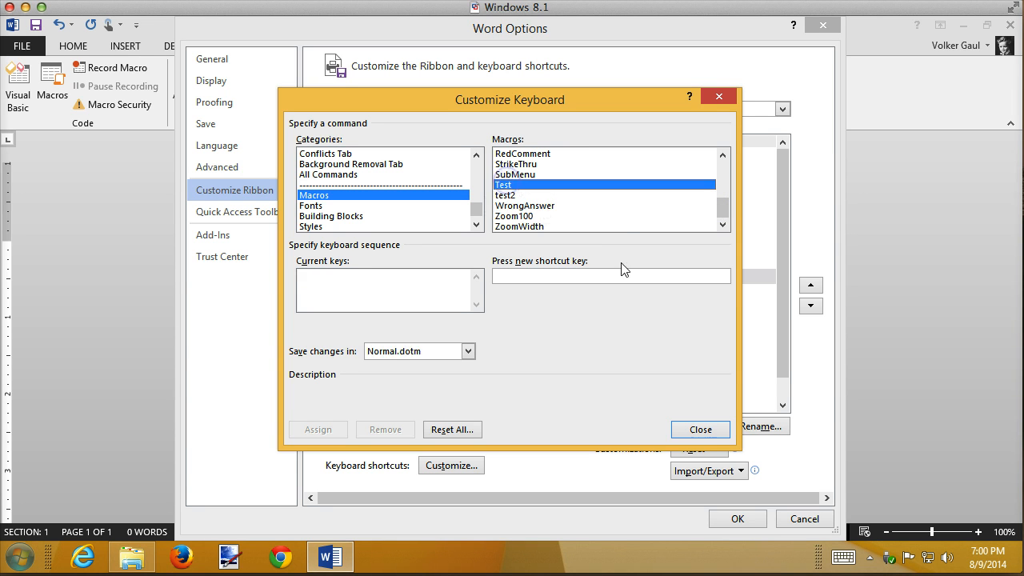
left_click(526, 278)
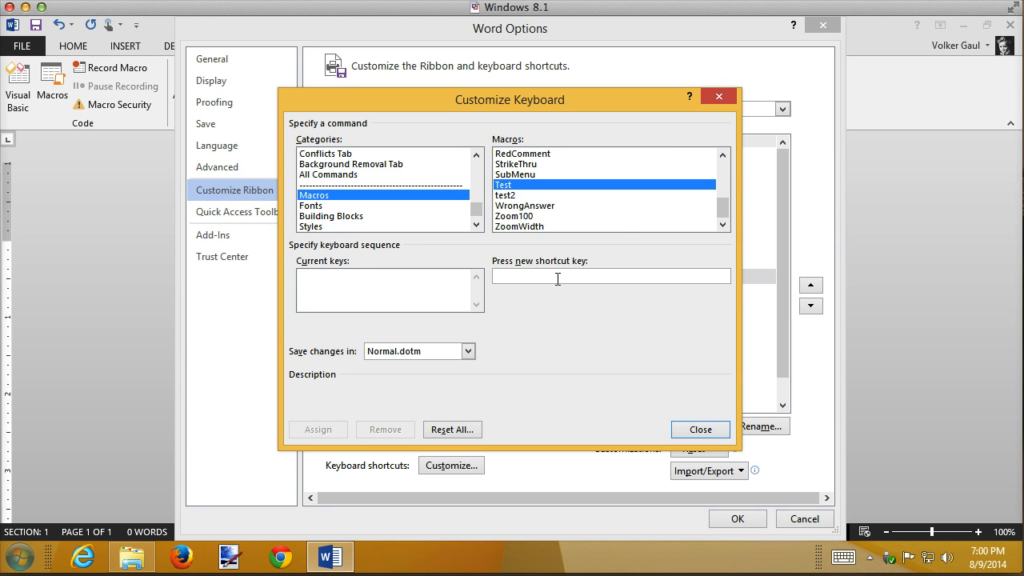
key("ctrl+alt+h")
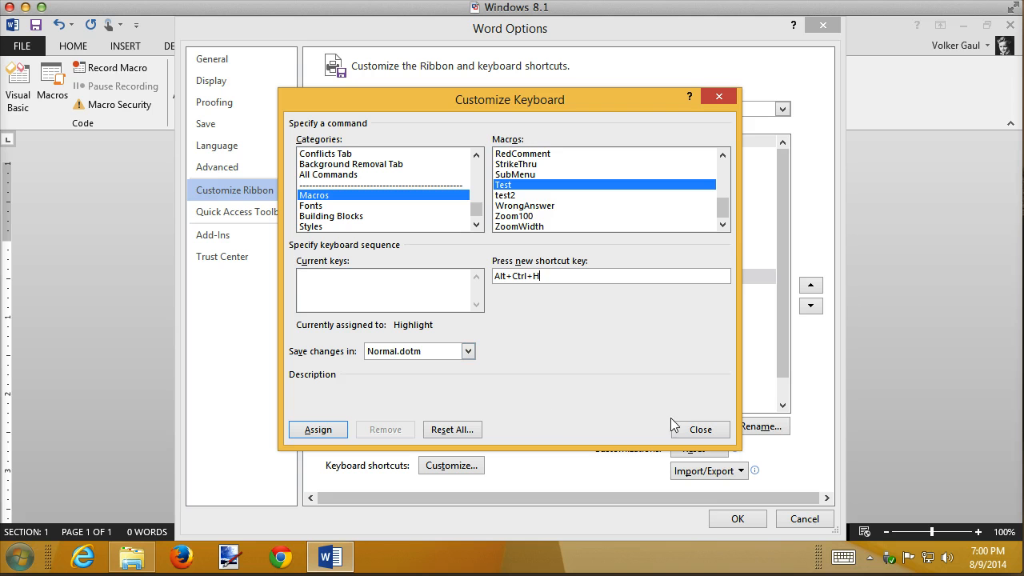
Compare the macro lists for Macros Sample.docm and Normal.dotm, reselect the Test macro, and leave the shortcut settings without assigning the key combination.
left_click(470, 352)
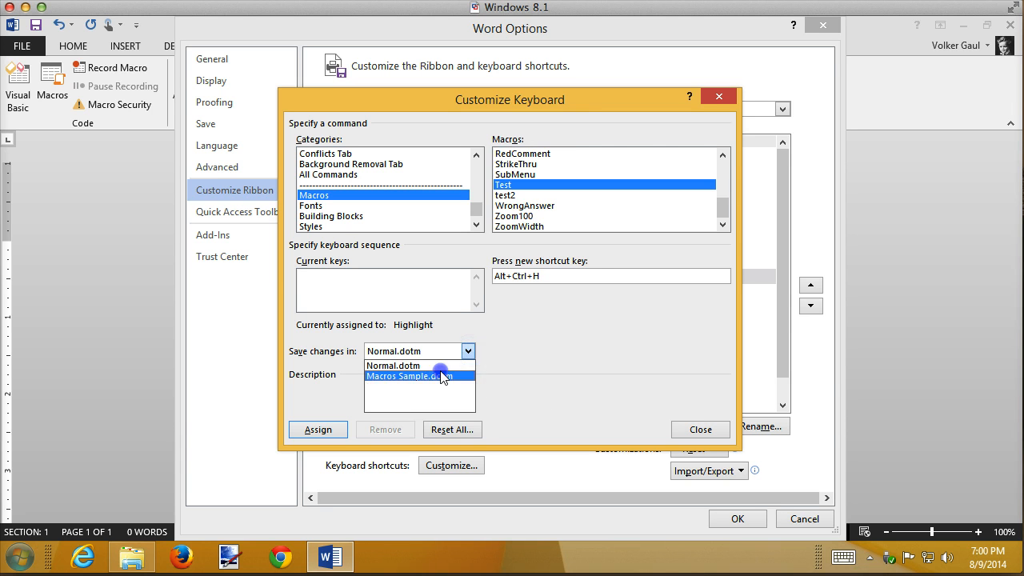
left_click(440, 373)
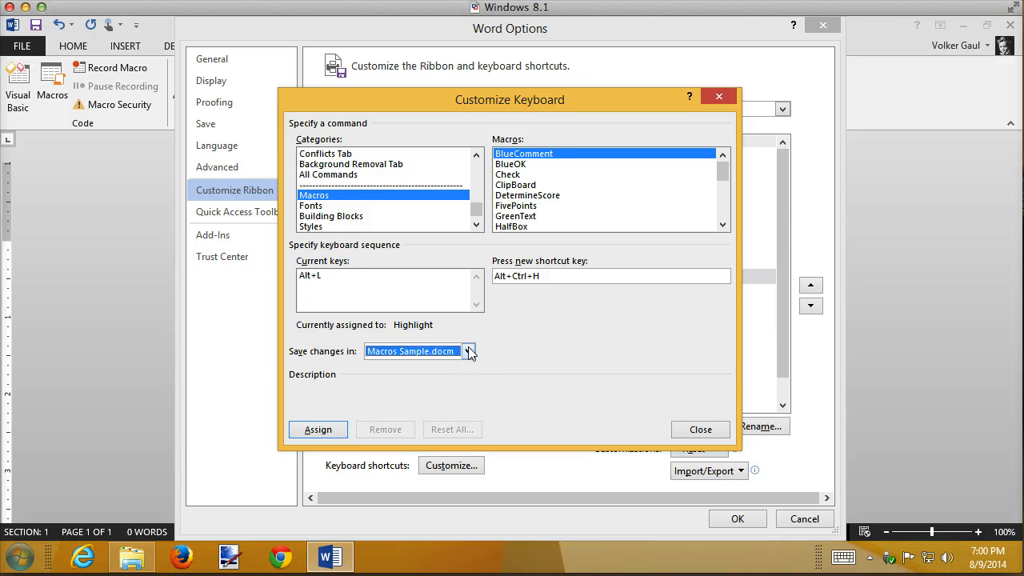
left_click(470, 352)
left_click(442, 361)
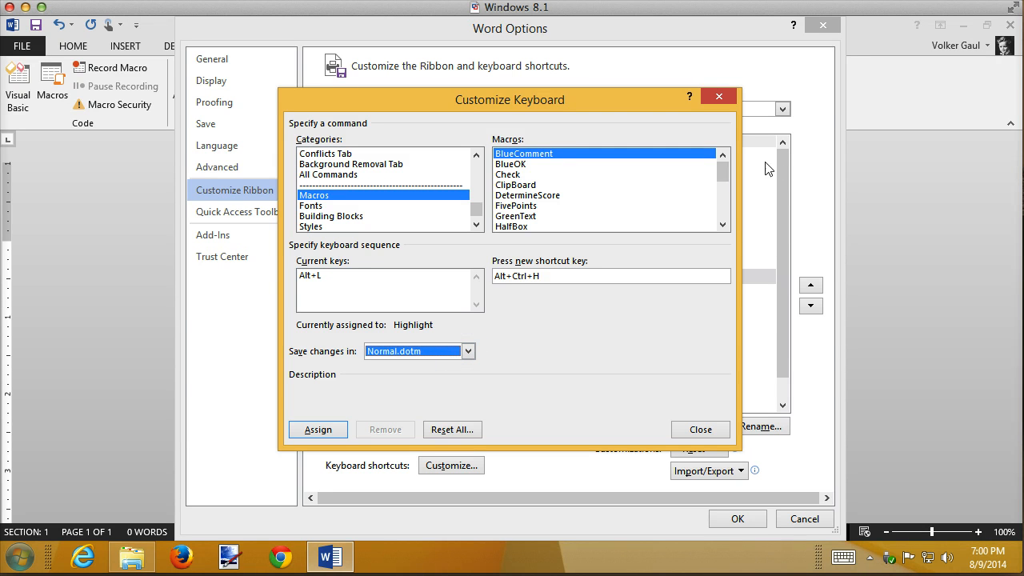
left_click_drag(722, 171, 723, 193)
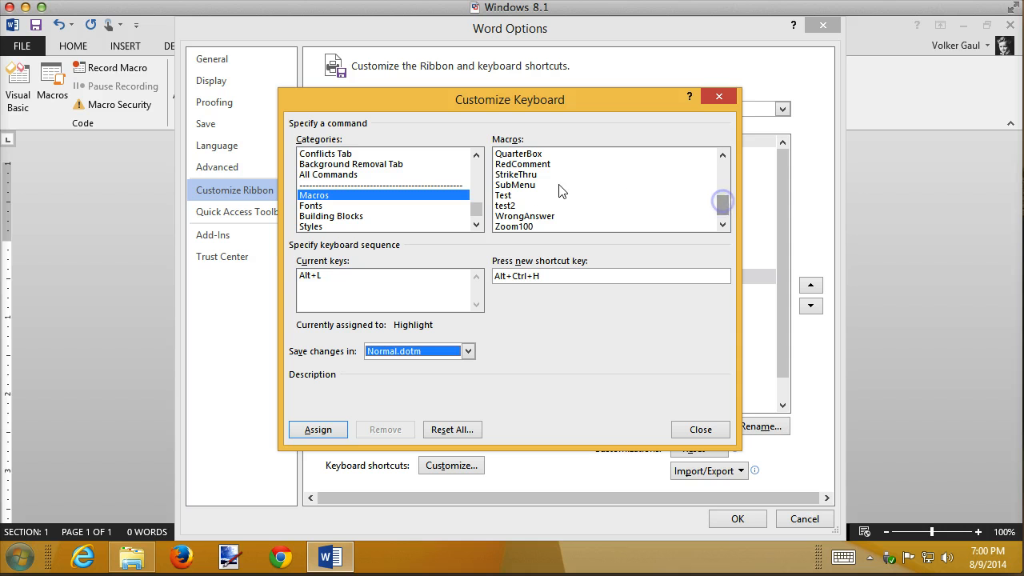
left_click(504, 195)
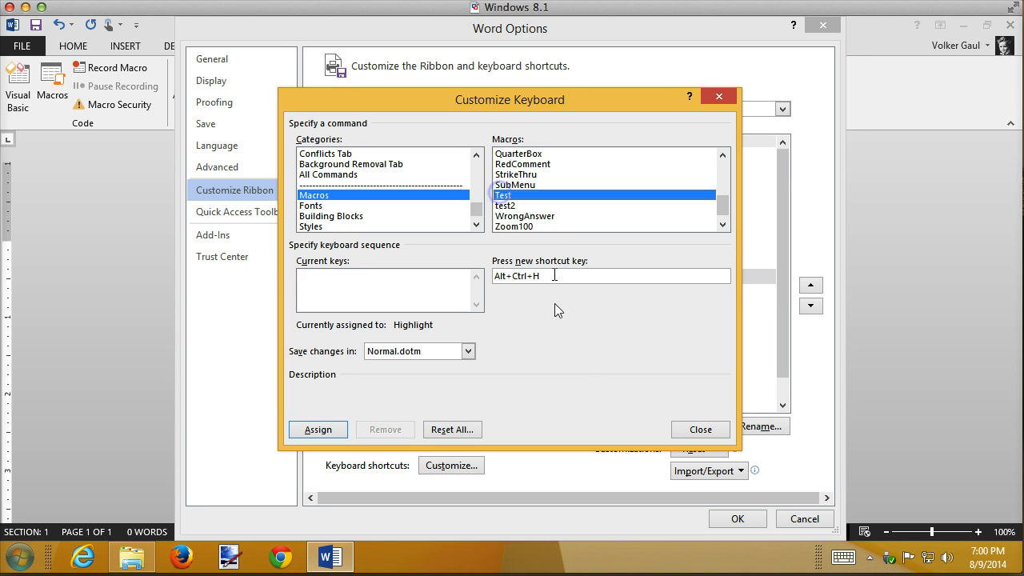
left_click(702, 430)
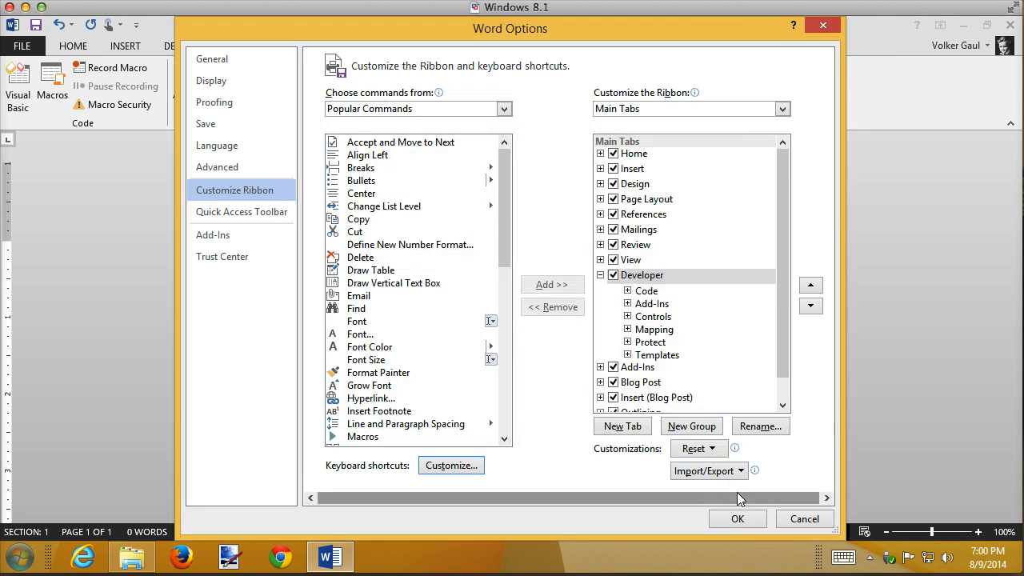
left_click(738, 518)
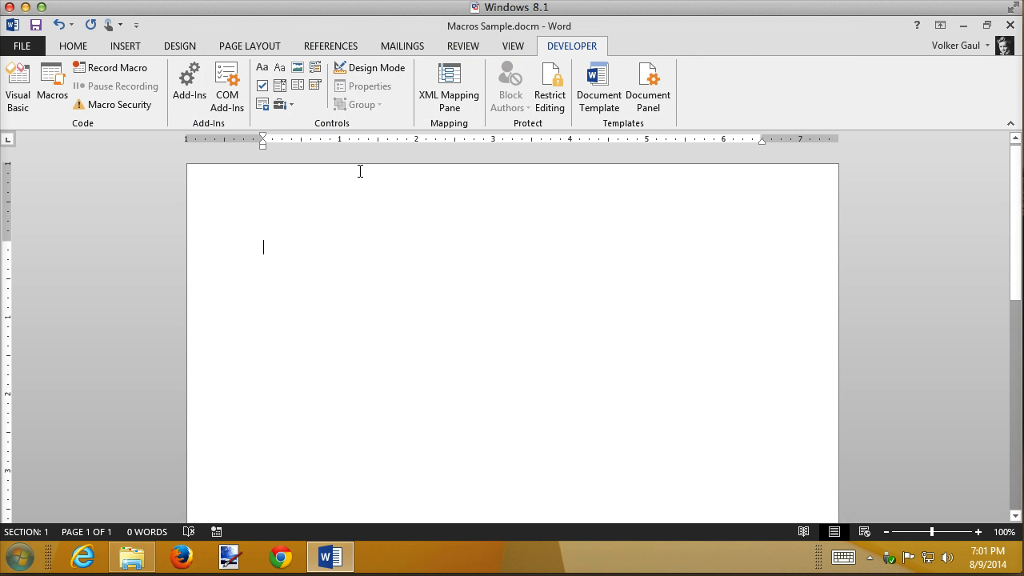
Enter "Some test" in the document and open the Test macro's code for editing.
type("Some test")
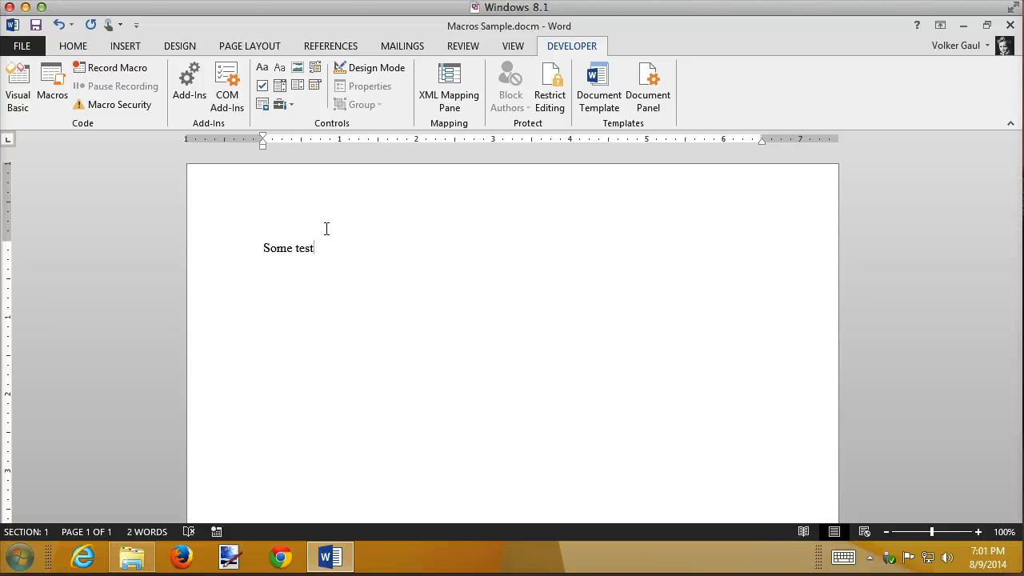
left_click(59, 84)
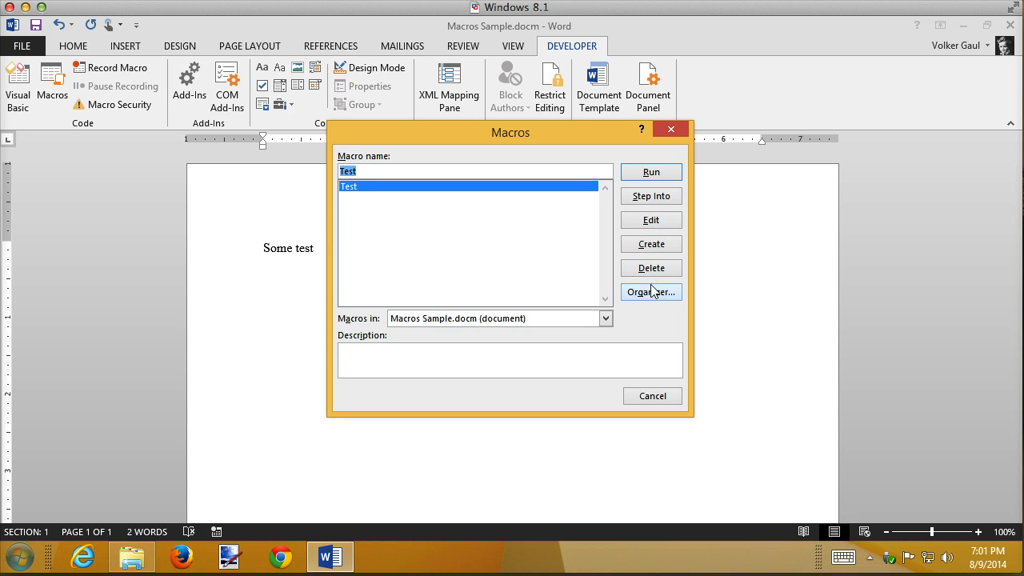
left_click(661, 223)
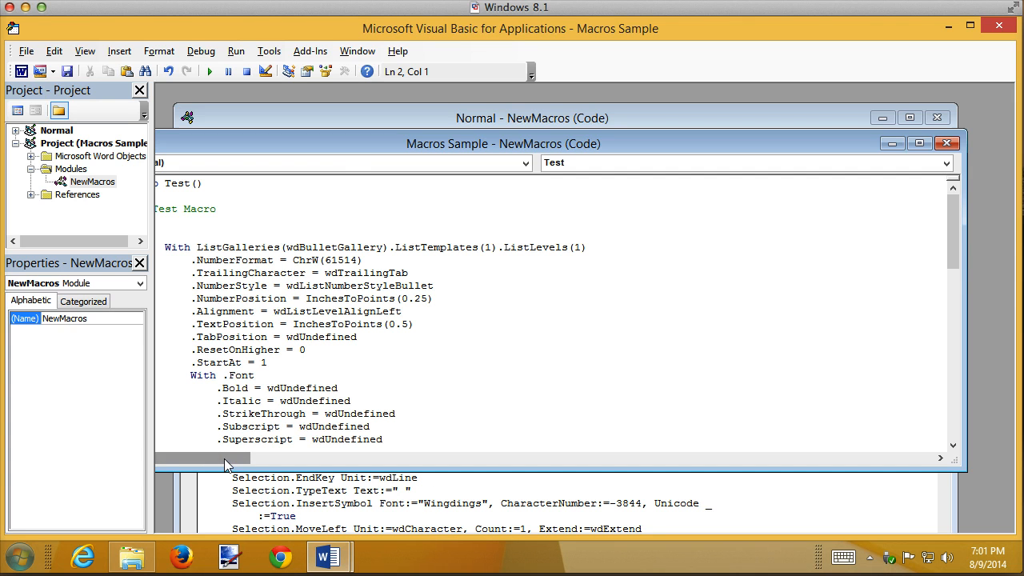
left_click_drag(344, 144, 488, 140)
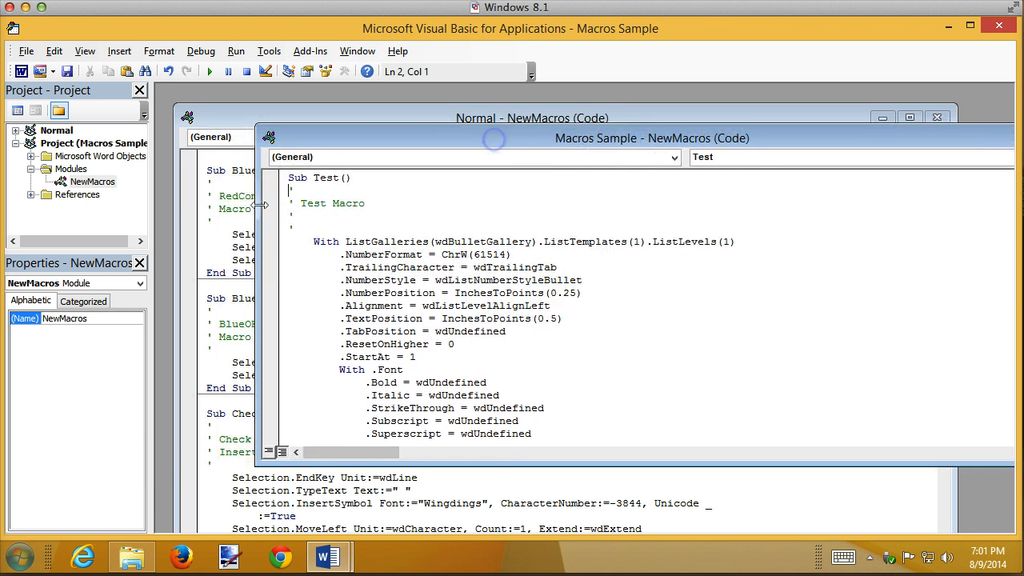
Rename the Test macro's Sub to HappyBullet and change its comment line to "Happy Bullet Macro".
double_click(323, 179)
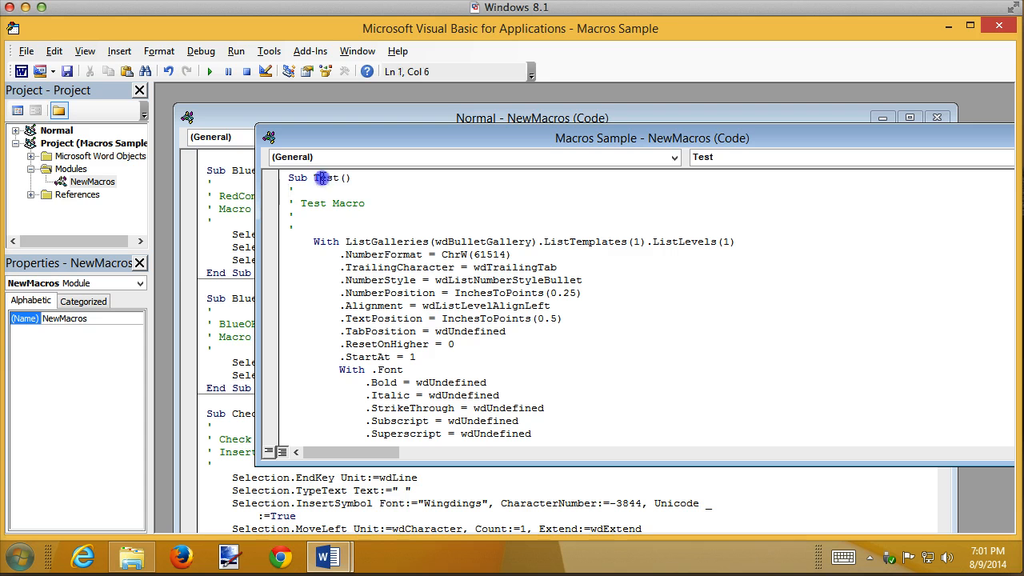
type("j")
key("BackSpace")
type("HappyBullet")
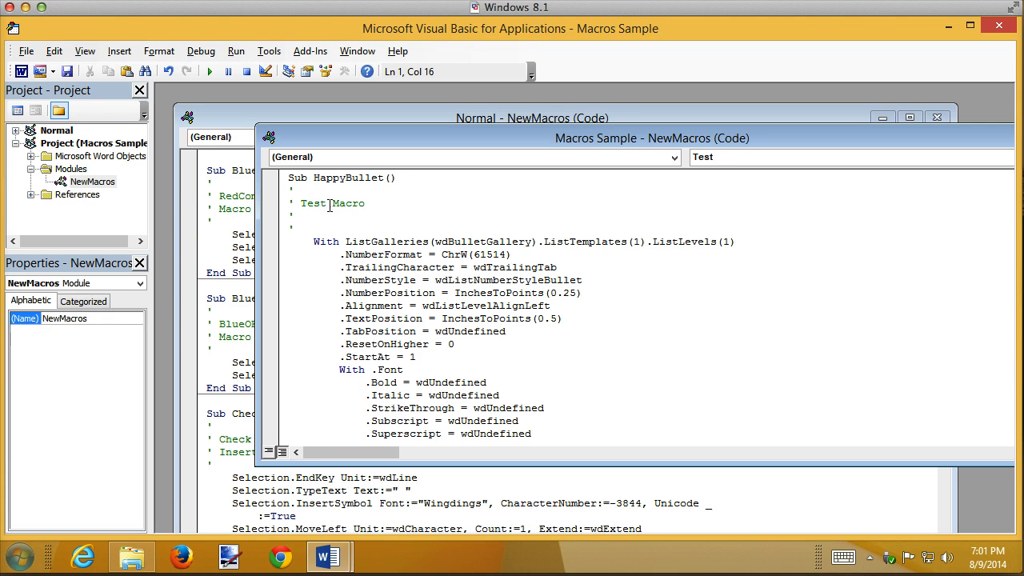
double_click(305, 207)
type("Happy :")
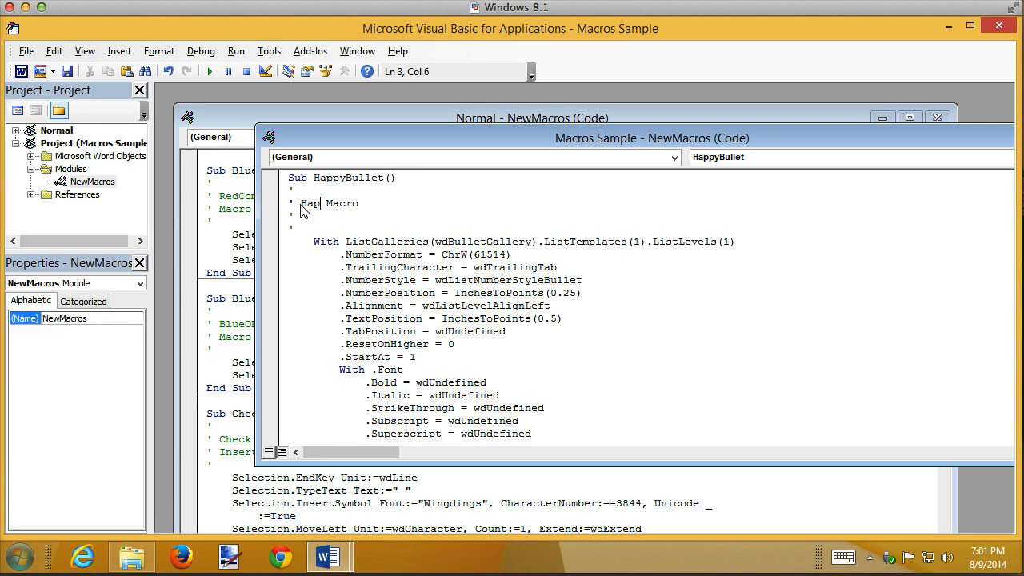
key("BackSpace")
type("Bullet")
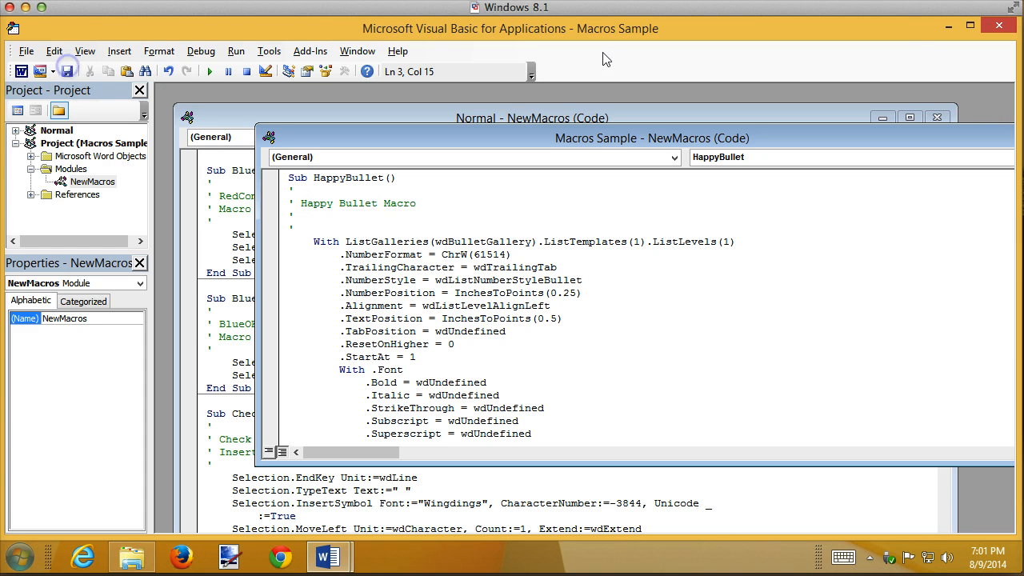
Save the code and close the code editor, and check the document's macro list for the HappyBullet name.
left_click(998, 27)
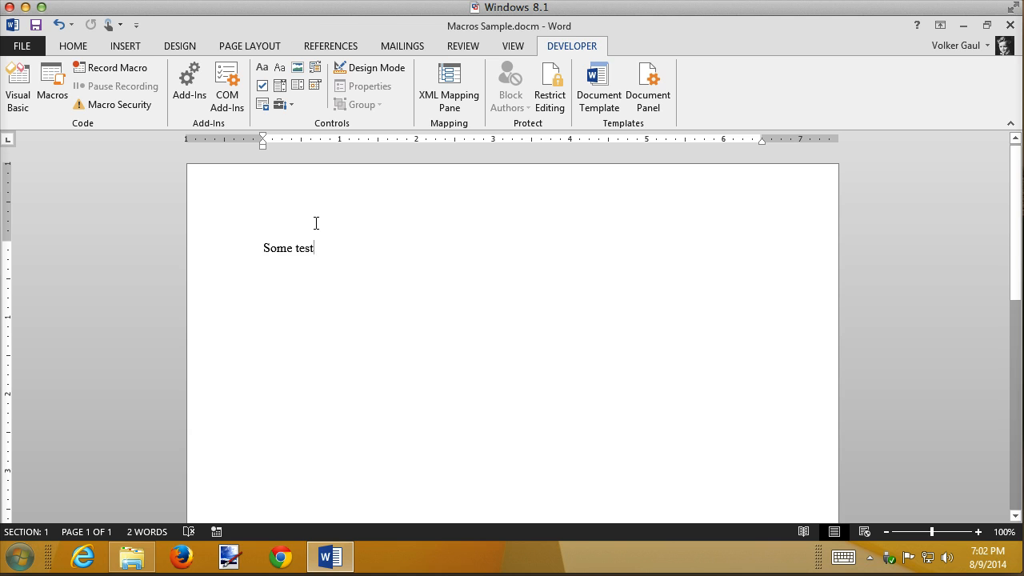
left_click(57, 75)
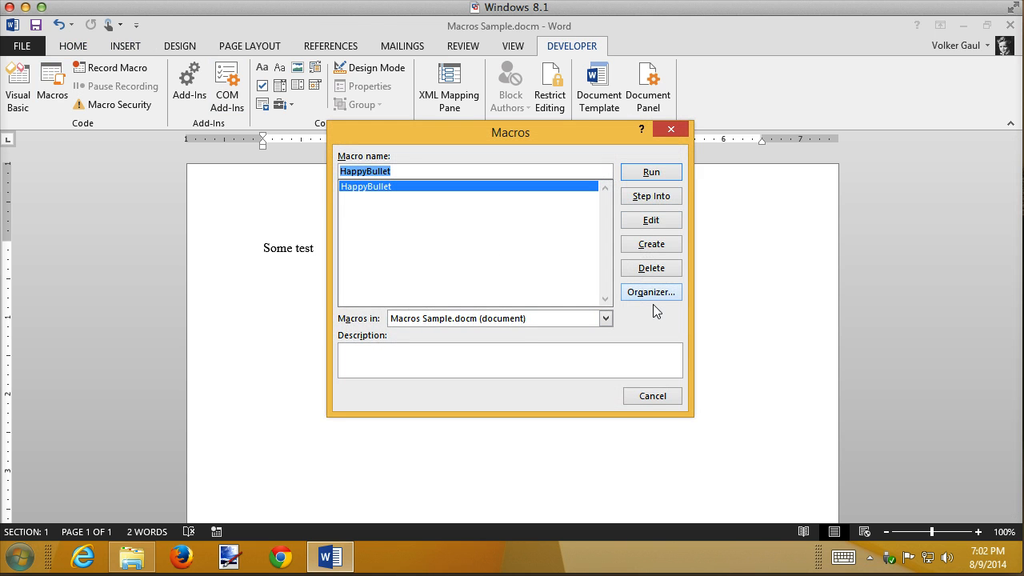
left_click(633, 398)
Open the keyboard shortcut customization settings and set changes to be saved in Macros Sample.docm.
right_click(583, 46)
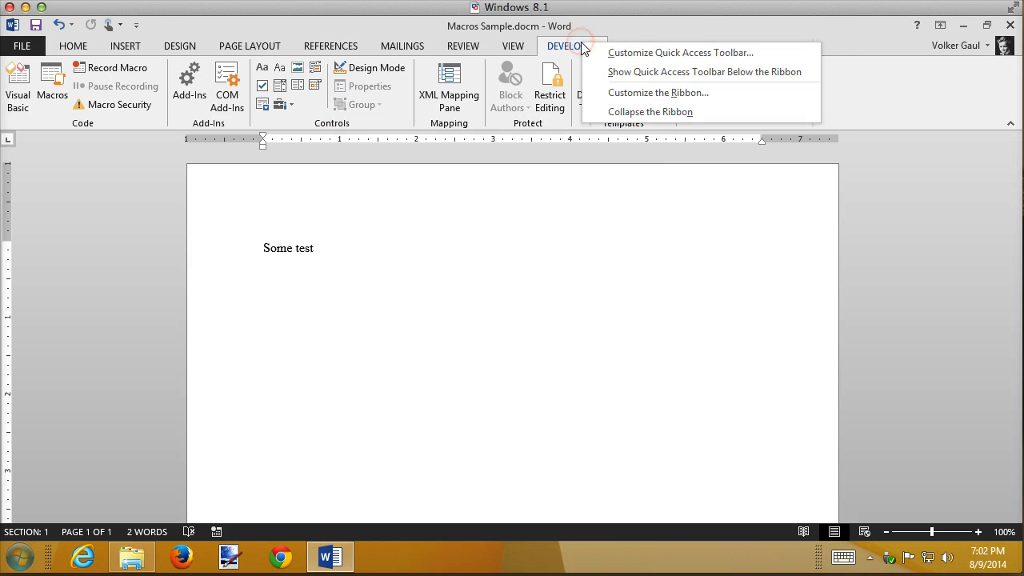
left_click(661, 92)
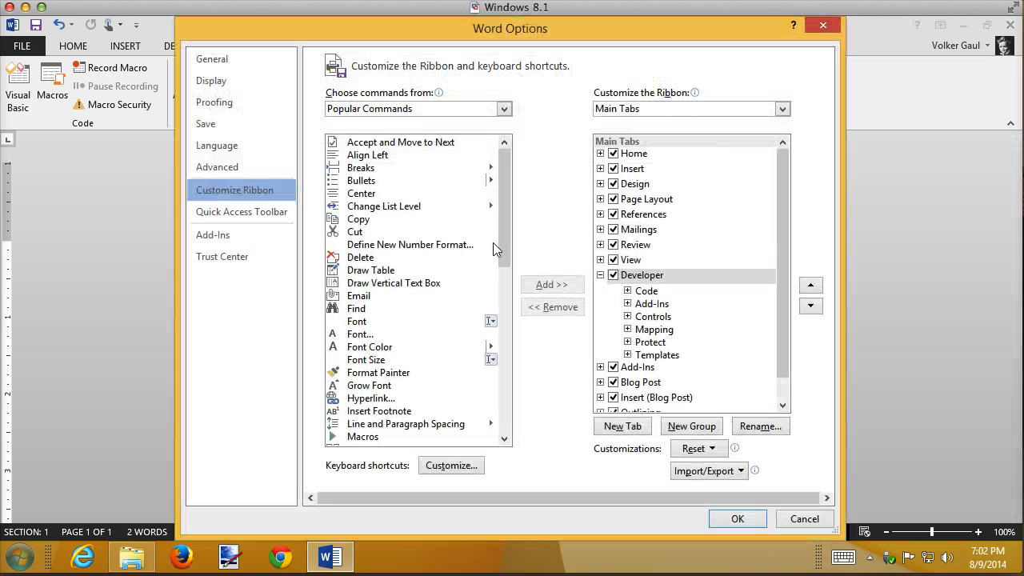
left_click(470, 476)
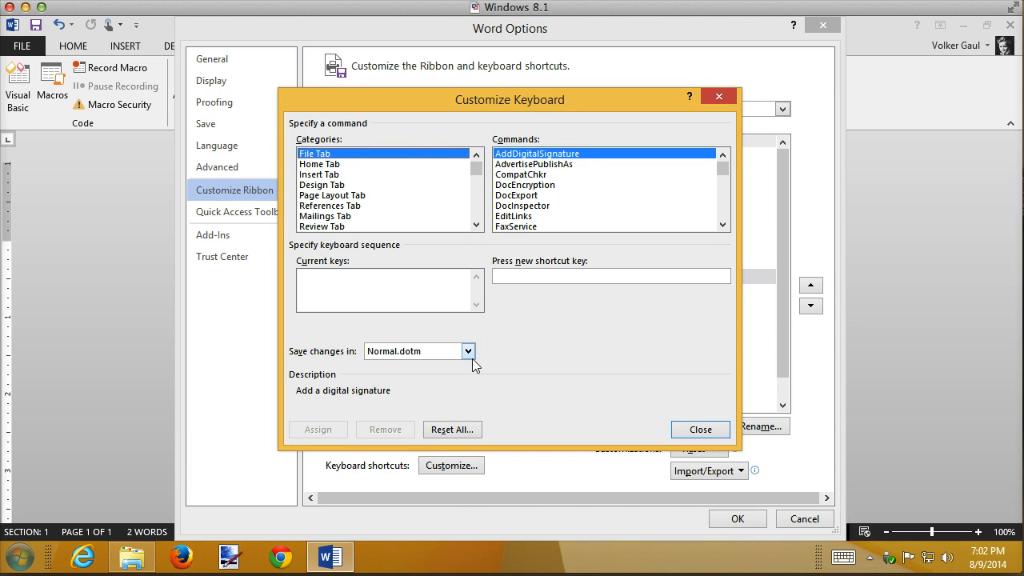
left_click(469, 352)
left_click(445, 376)
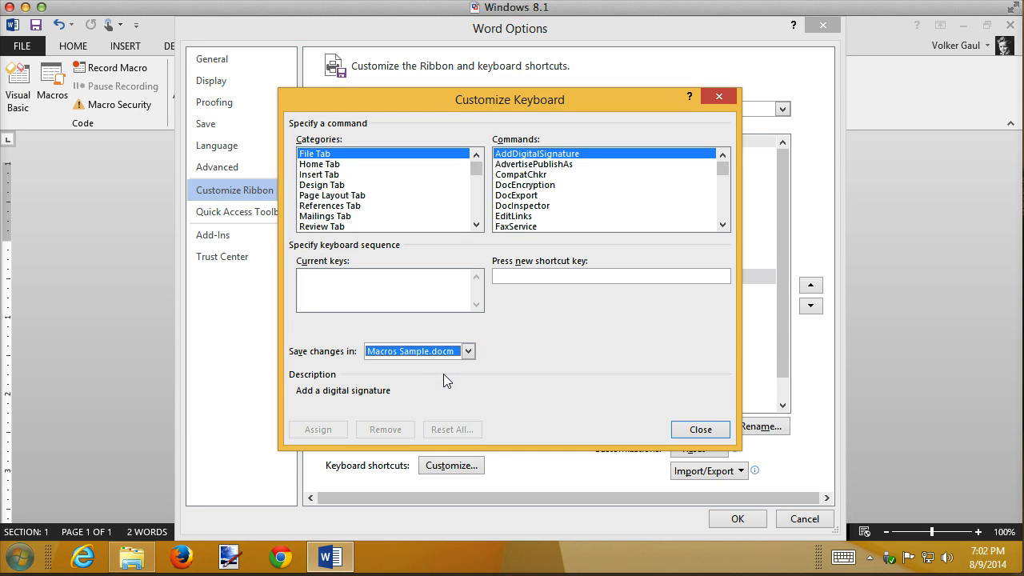
Assign the shortcut Alt+Ctrl+H to the HappyBullet macro and accept the Word options.
left_click_drag(474, 201, 481, 218)
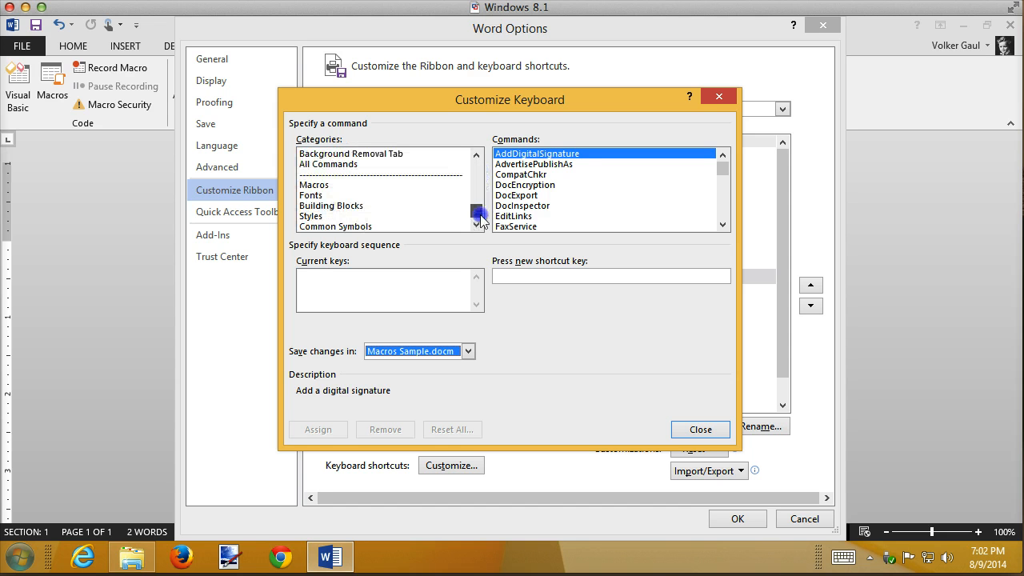
left_click(313, 185)
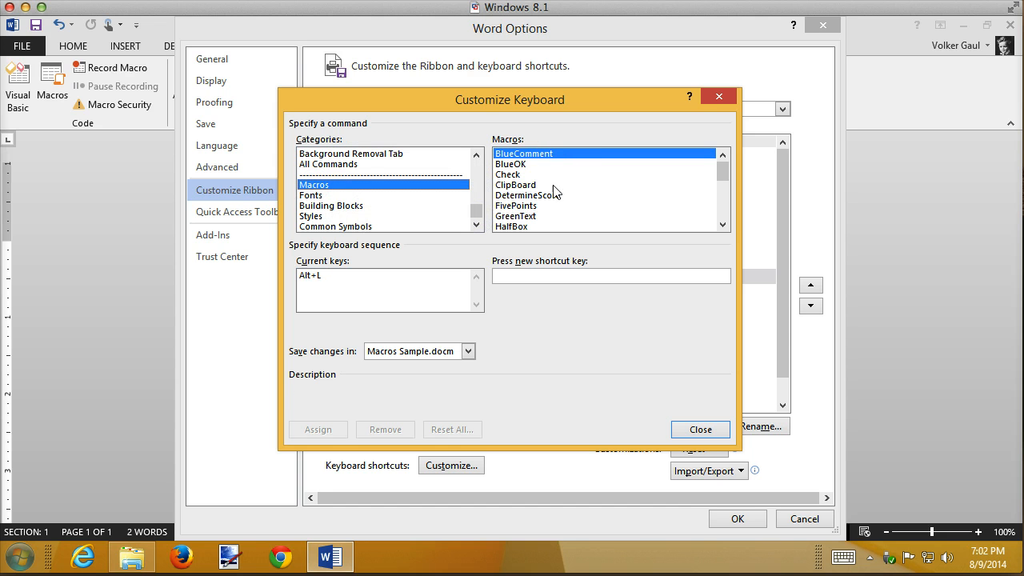
left_click_drag(729, 177, 729, 183)
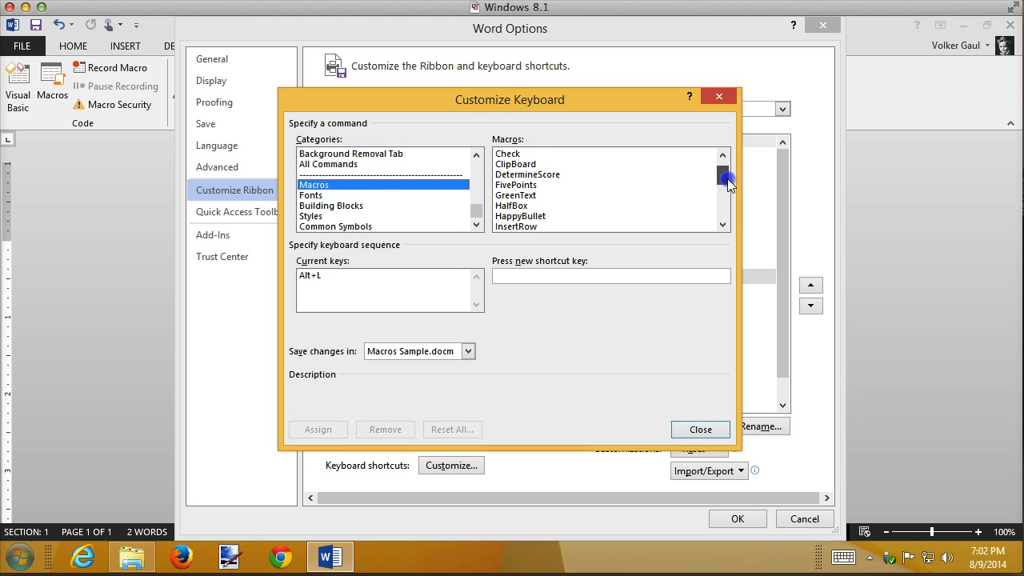
left_click(539, 214)
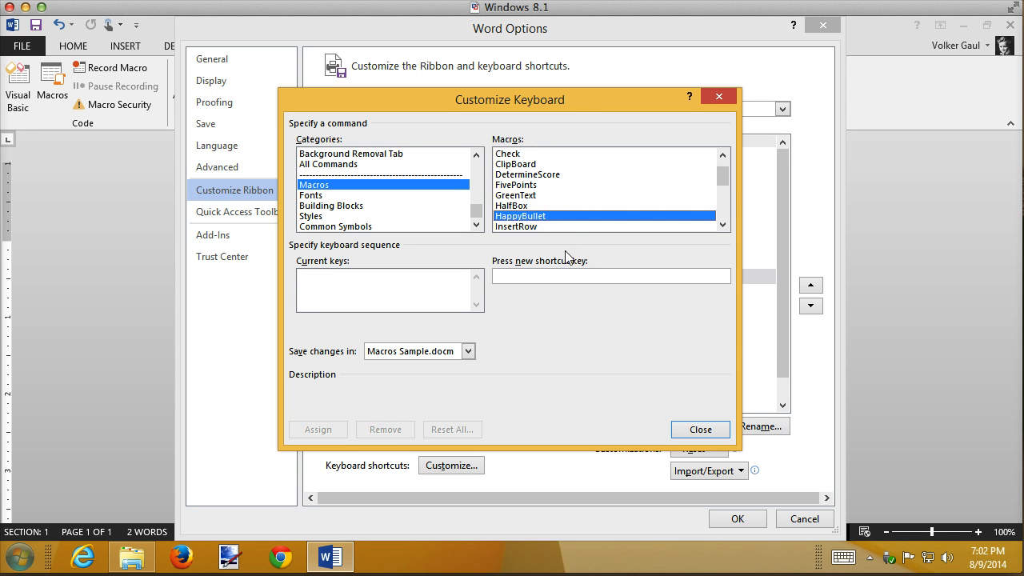
left_click(536, 275)
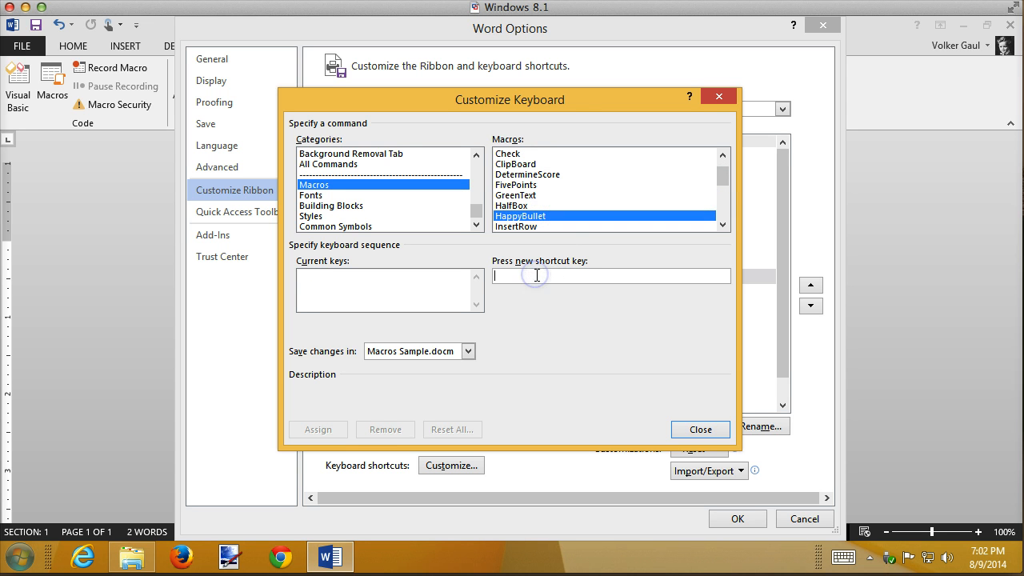
key("ctrl+alt+h")
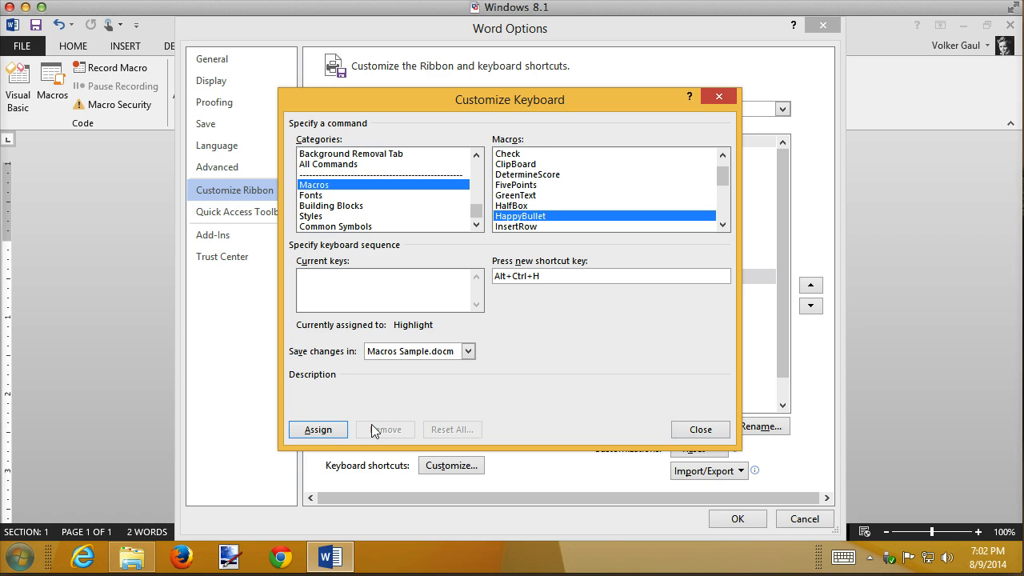
left_click(321, 430)
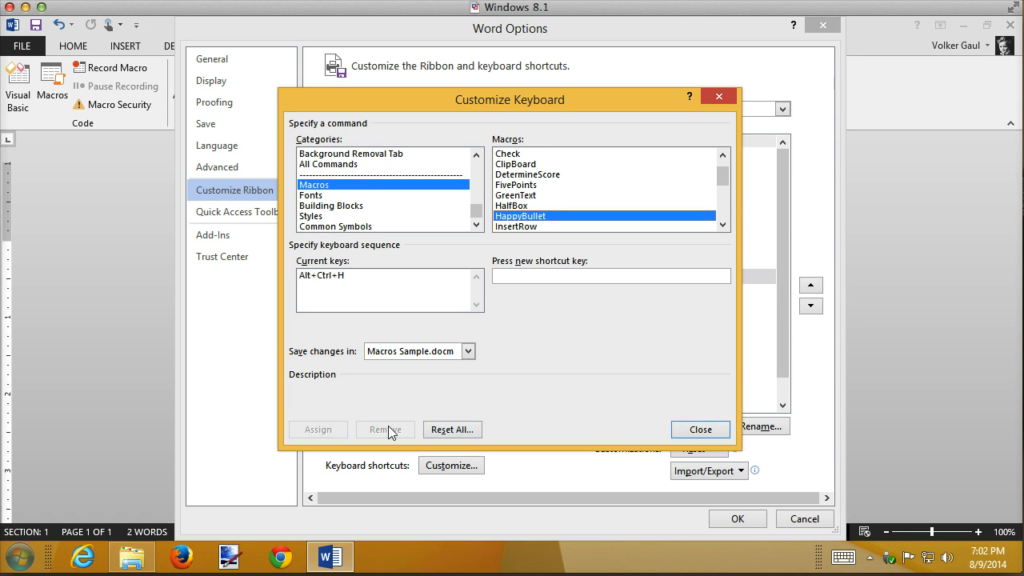
left_click(697, 430)
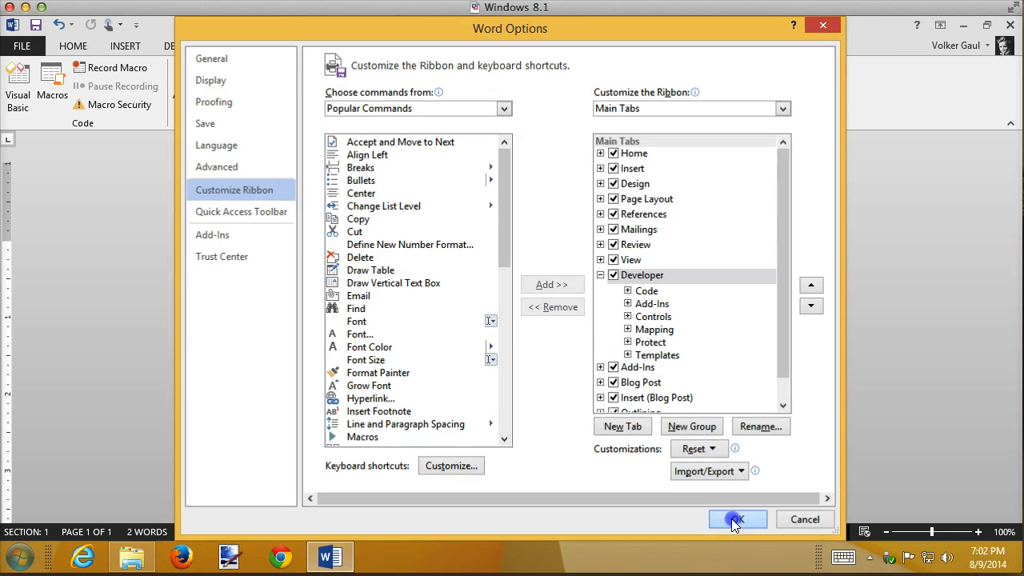
left_click(736, 518)
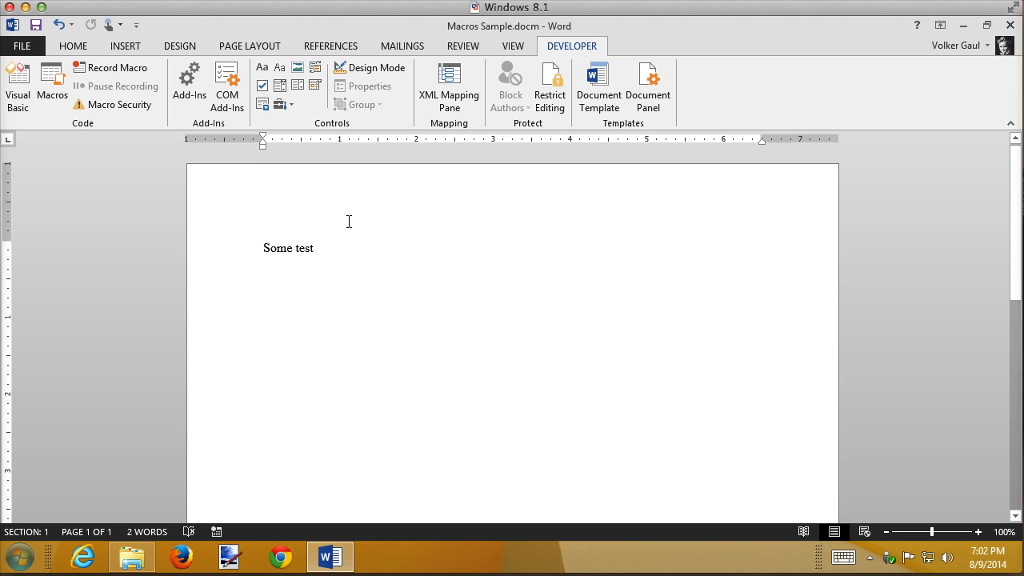
Run the HappyBullet macro on the "Some test" line and add a second bullet reading "Another Item".
key("ctrl+shift+b")
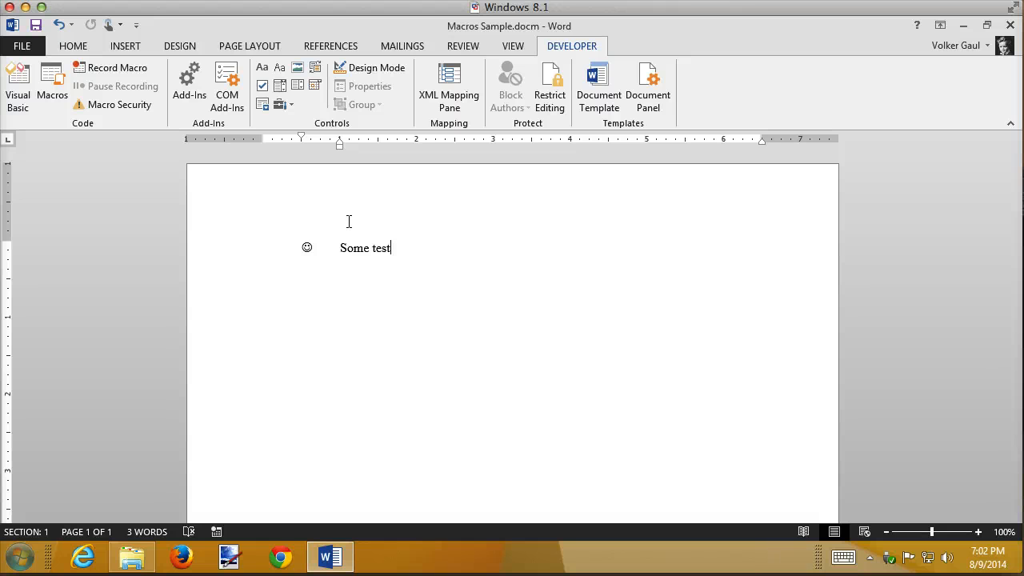
key("Return")
type("Another Item")
key("Return")
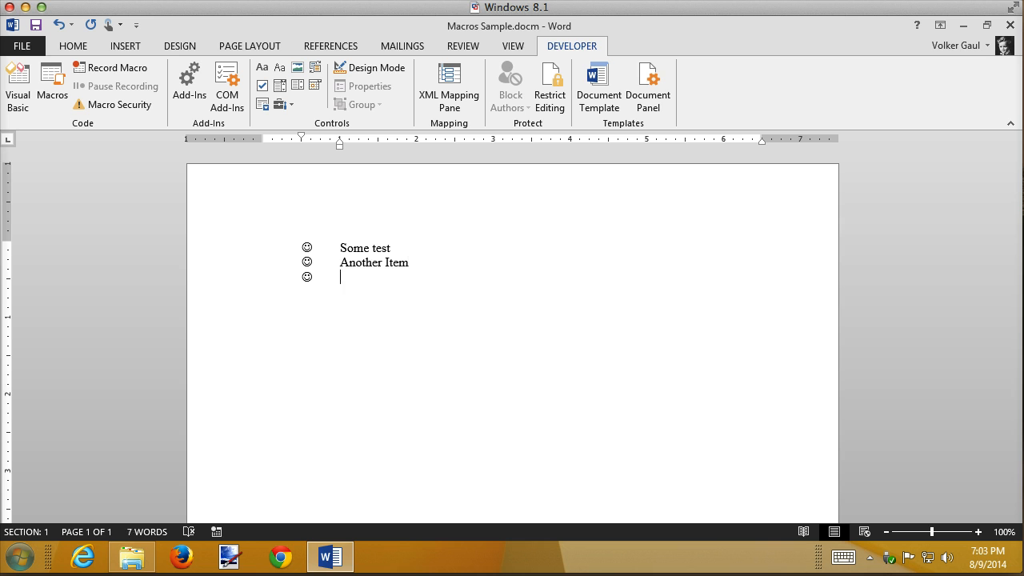
Enter a third bullet reading "Another Item", end the bulleted list, and leave a blank line below it.
type("Antheo")
key("BackSpace")
key("BackSpace")
key("BackSpace")
type("otherItem")
key("Return")
key("Return")
key("BackSpace")
key("Return")
key("Return")
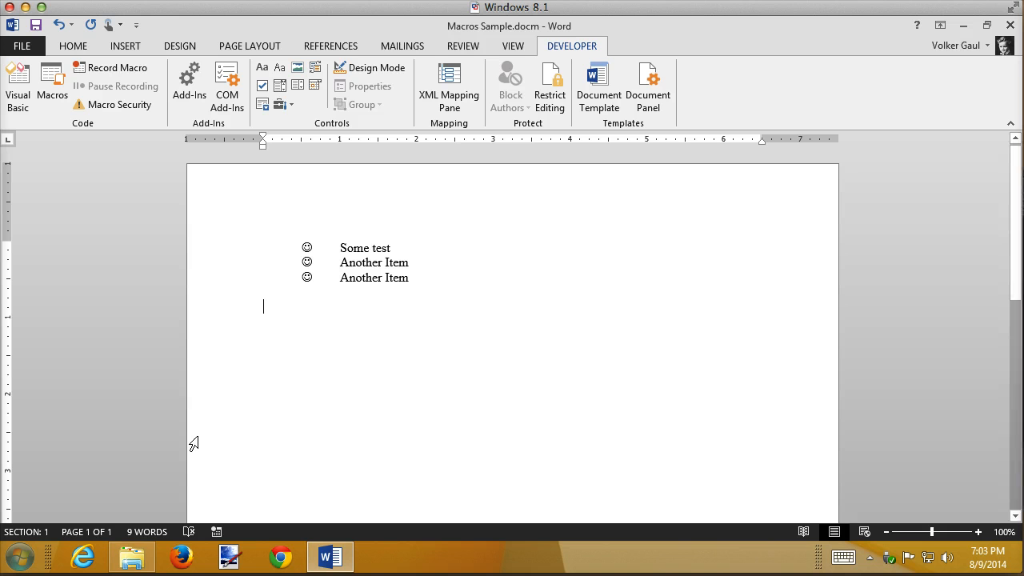
Open Unit 5 - Macros.docx from the Instructors Notes folder inside MSTC's Word - Intermediate folder.
left_click(134, 552)
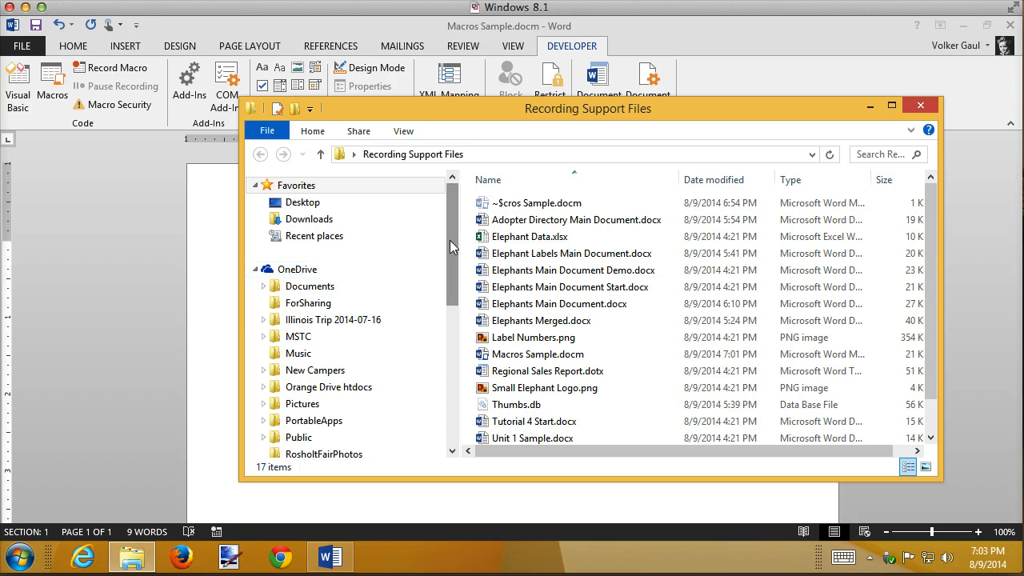
left_click(296, 337)
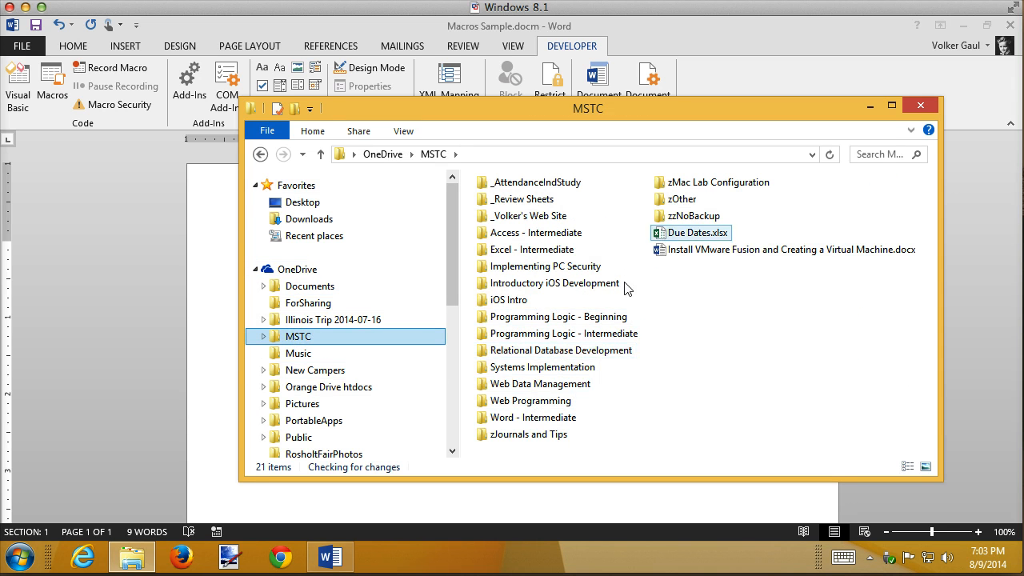
left_click(577, 423)
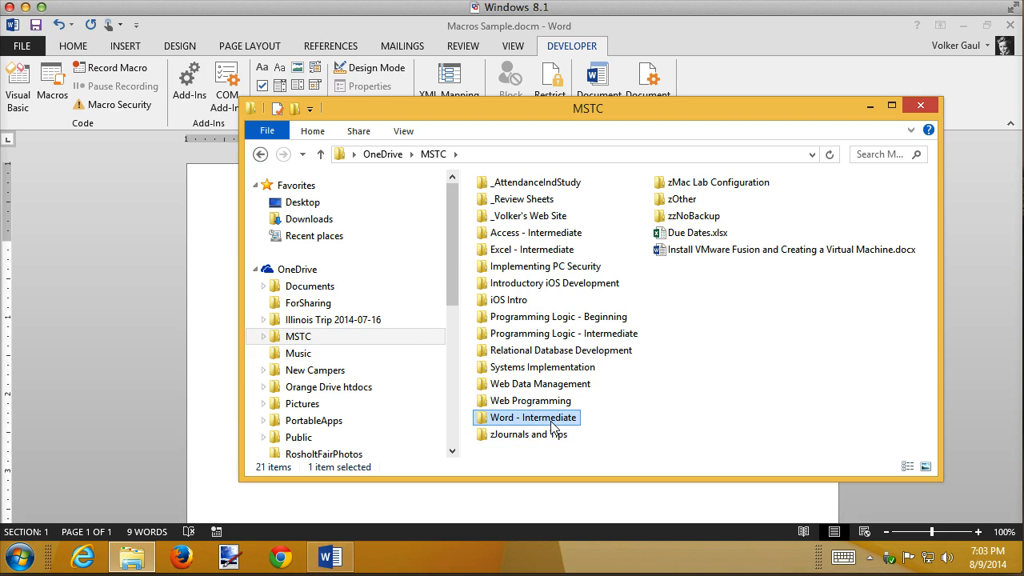
double_click(551, 420)
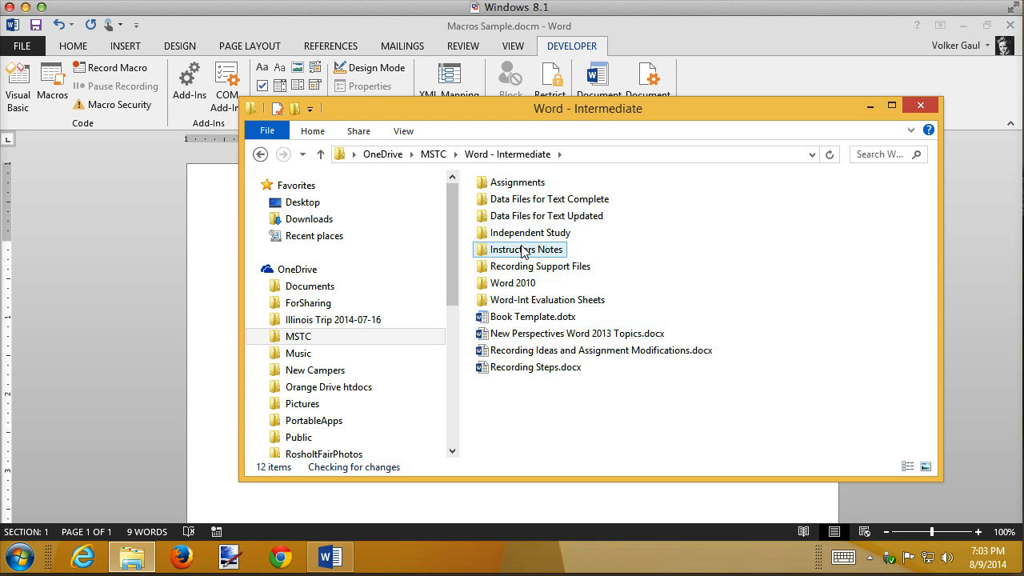
double_click(525, 249)
double_click(562, 309)
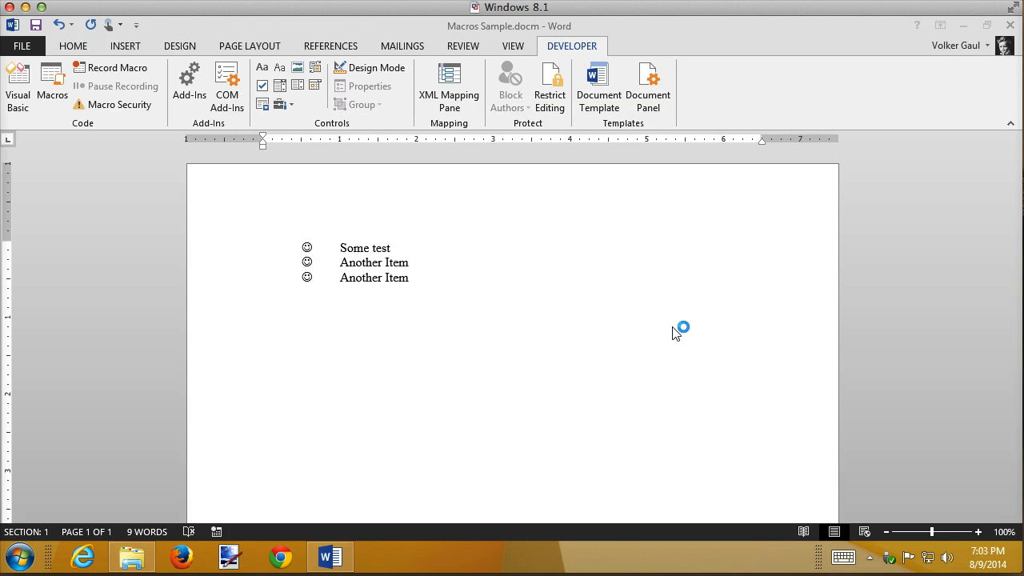
Find the notes on special automatic macros such as AutoNew and AutoExec, review their triggers and usage examples, and close the document.
scroll(556, 351, "down", 2)
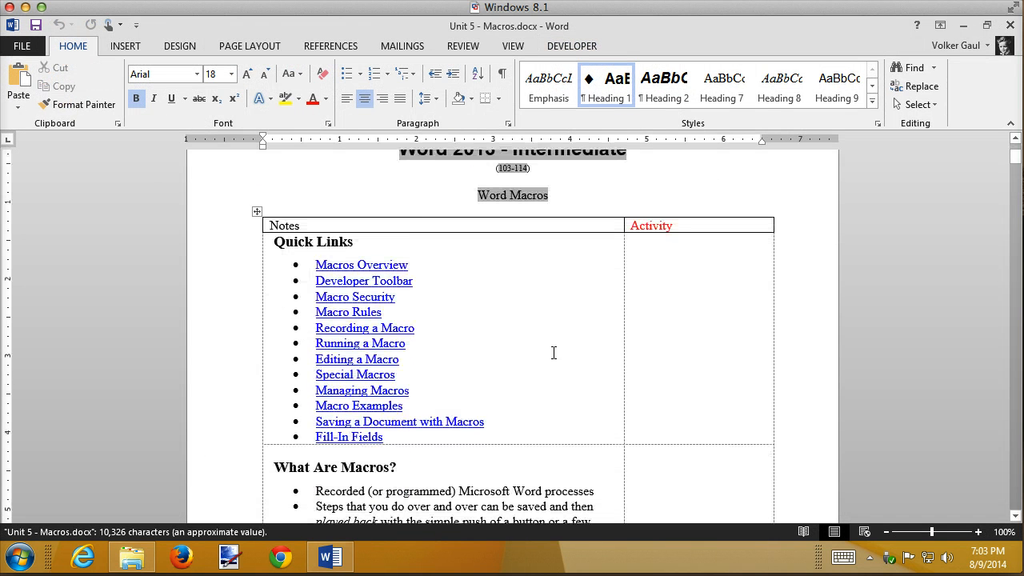
right_click(360, 374)
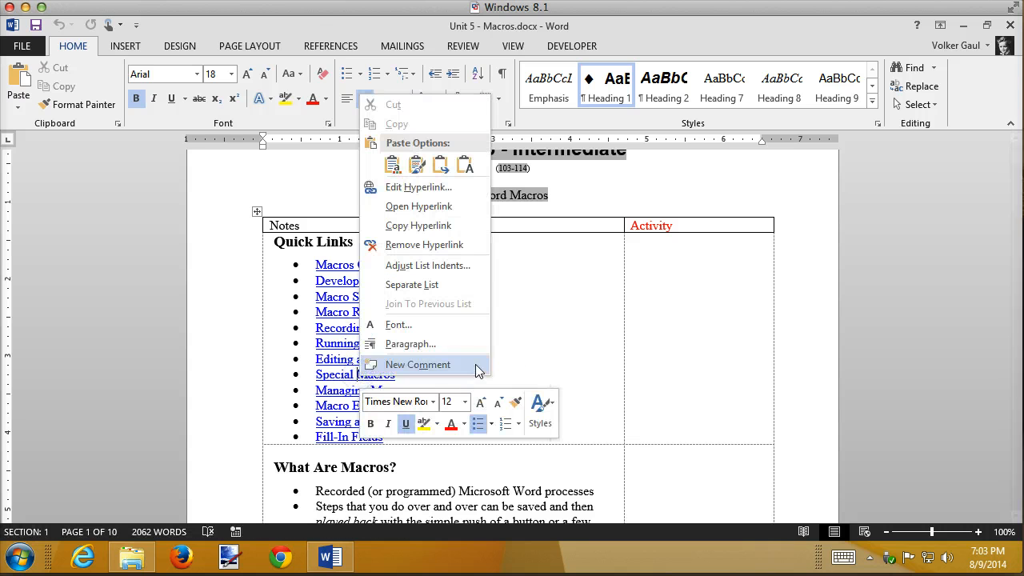
left_click(583, 349)
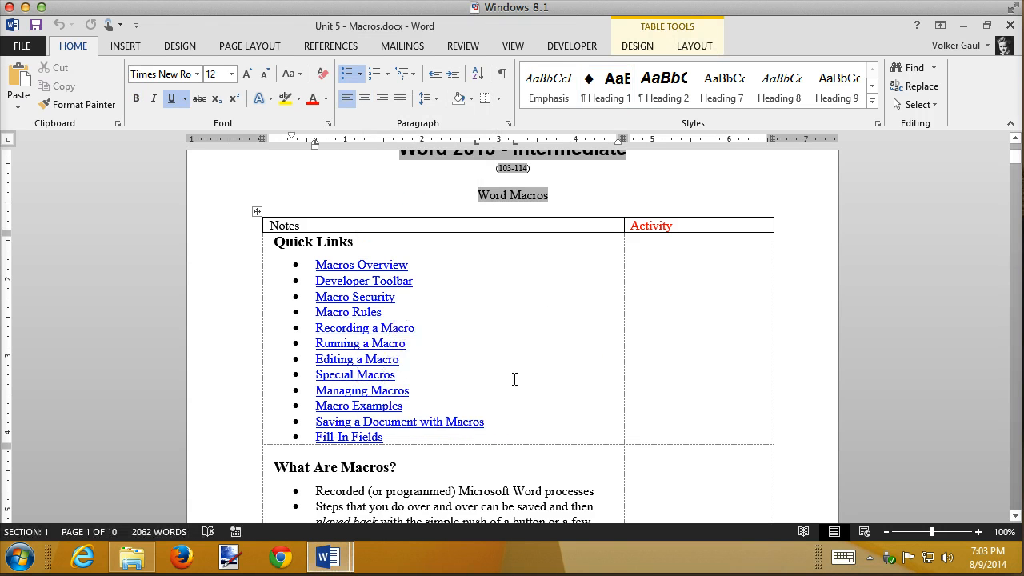
scroll(554, 369, "down", 5)
scroll(554, 370, "down", 20)
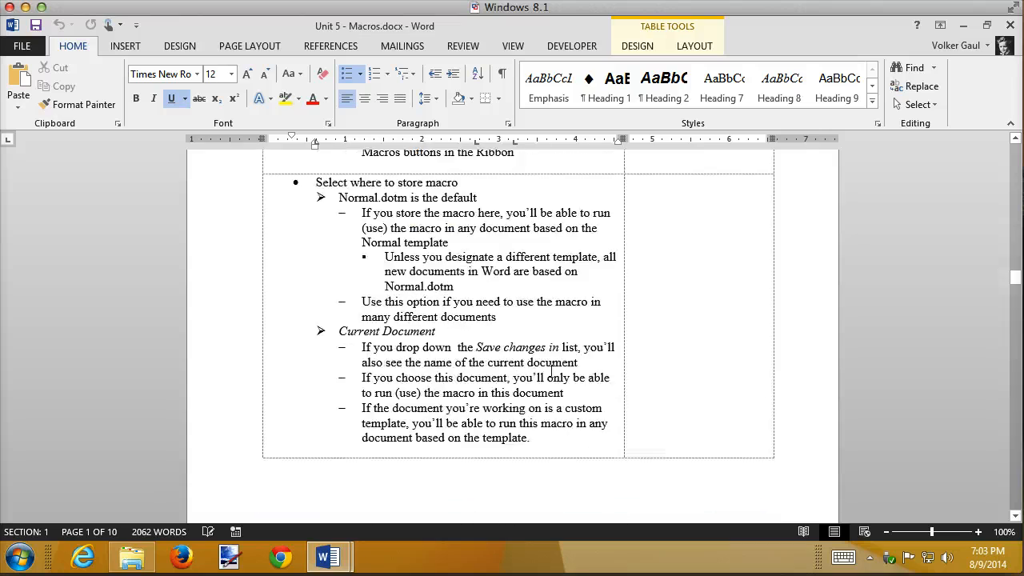
scroll(550, 376, "down", 20)
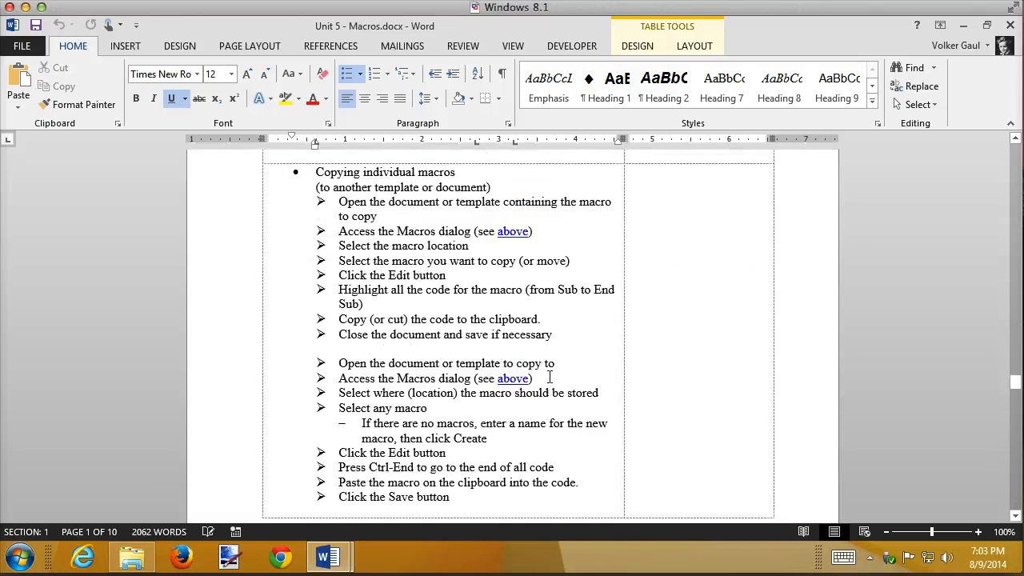
scroll(549, 377, "up", 7)
scroll(549, 376, "up", 7)
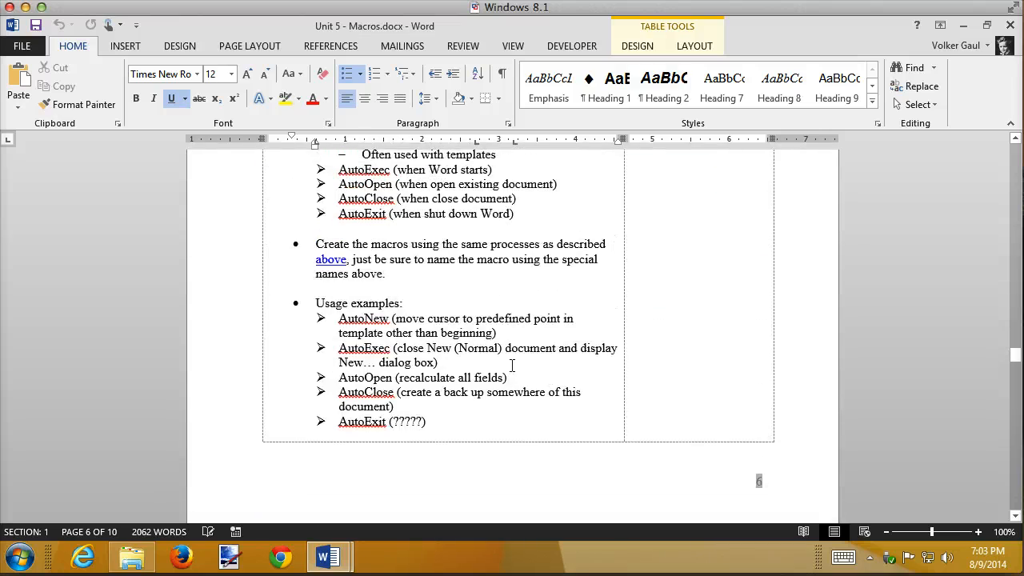
scroll(480, 286, "up", 1)
scroll(480, 287, "up", 1)
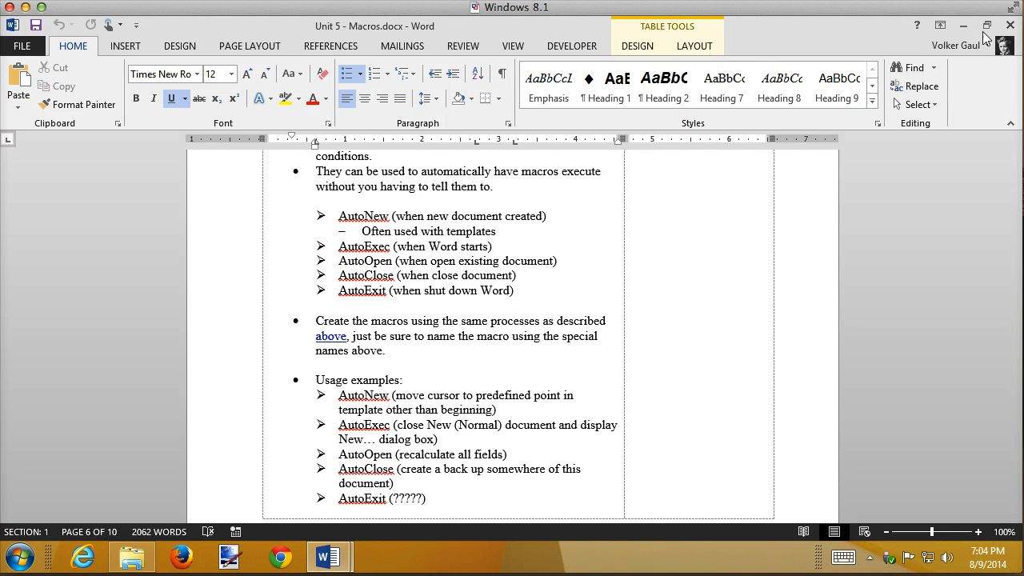
left_click(1009, 27)
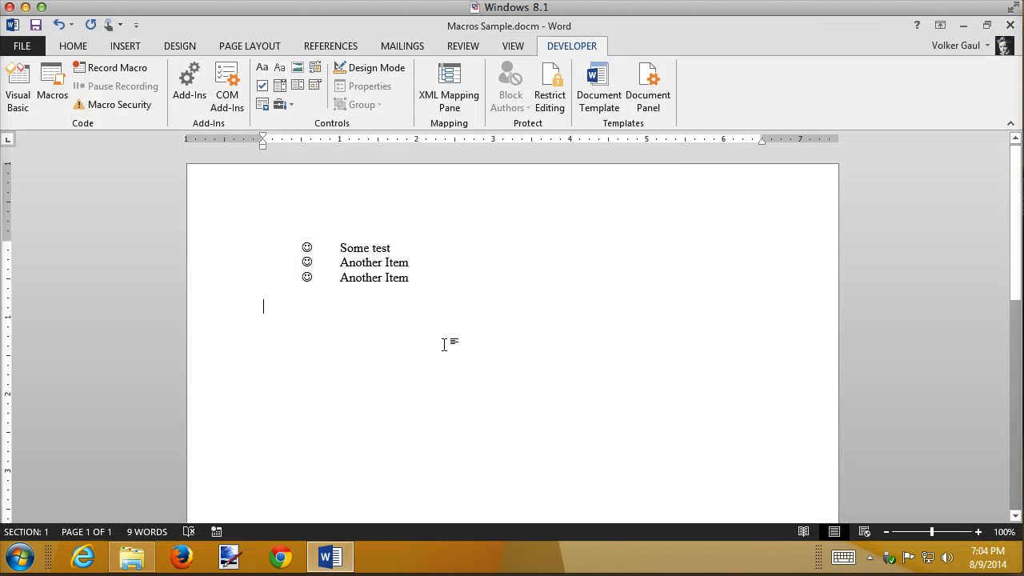
Save and close Macros Sample.docm, and reopen it from the Recording Support Files folder.
left_click(1012, 25)
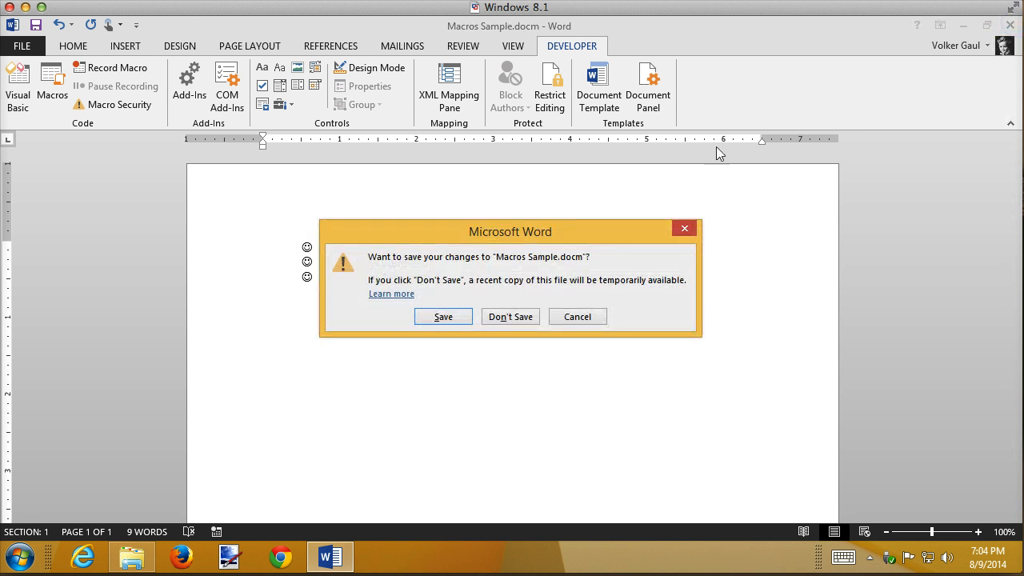
left_click(425, 316)
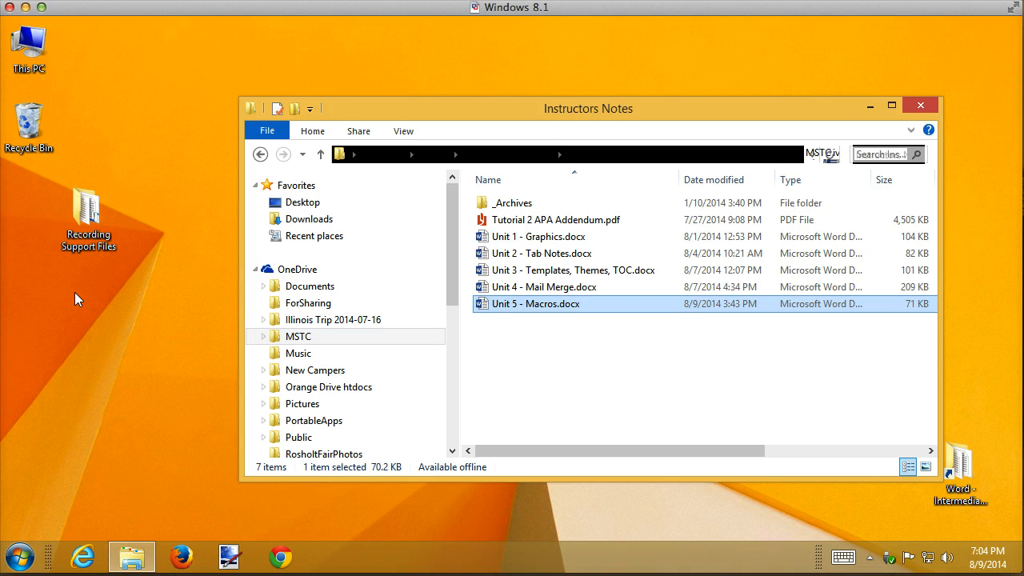
left_click(88, 211)
double_click(88, 212)
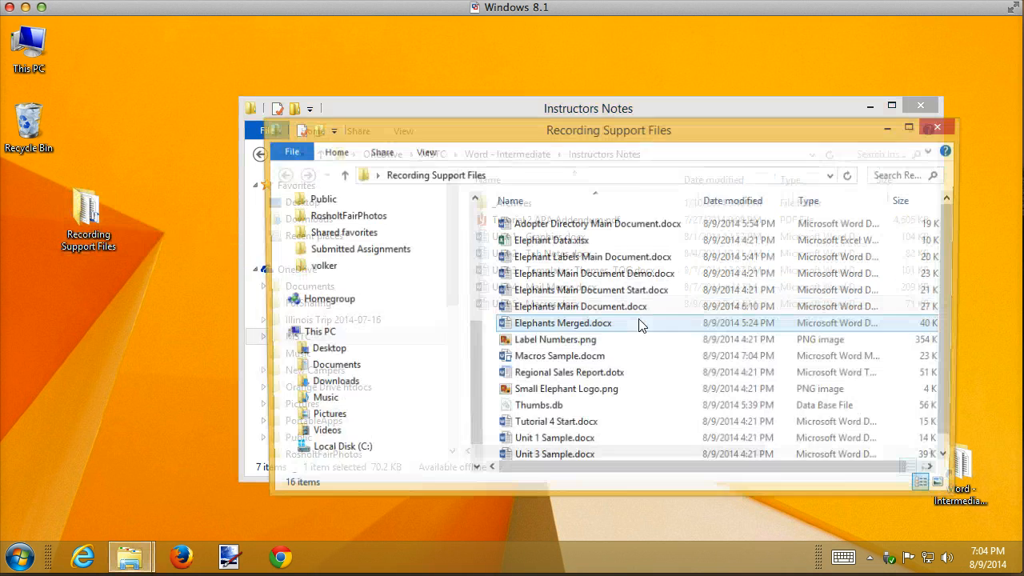
left_click(596, 360)
double_click(596, 360)
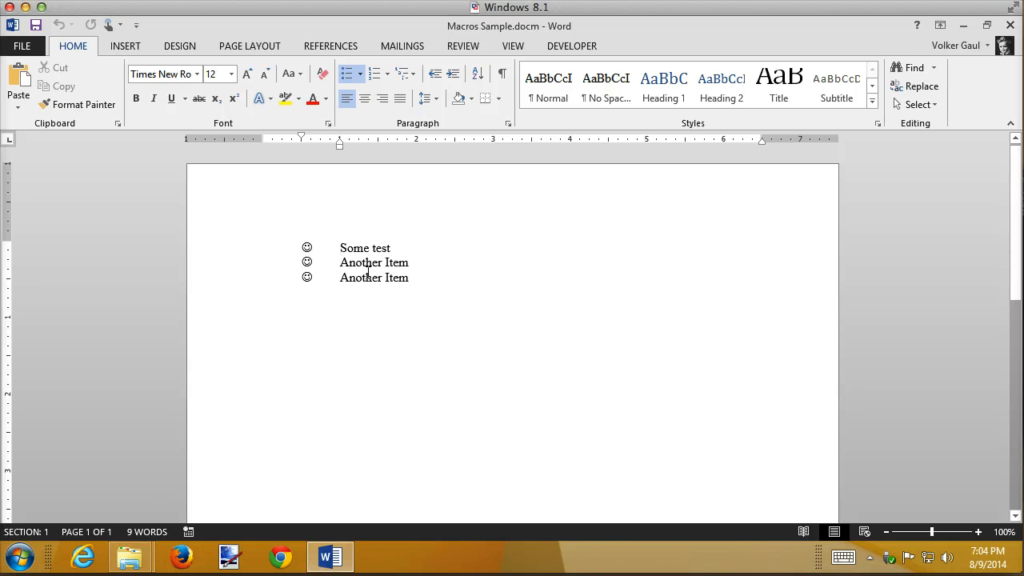
Place the text cursor in the empty area below the list and in the "Some test" bullet.
left_click(316, 360)
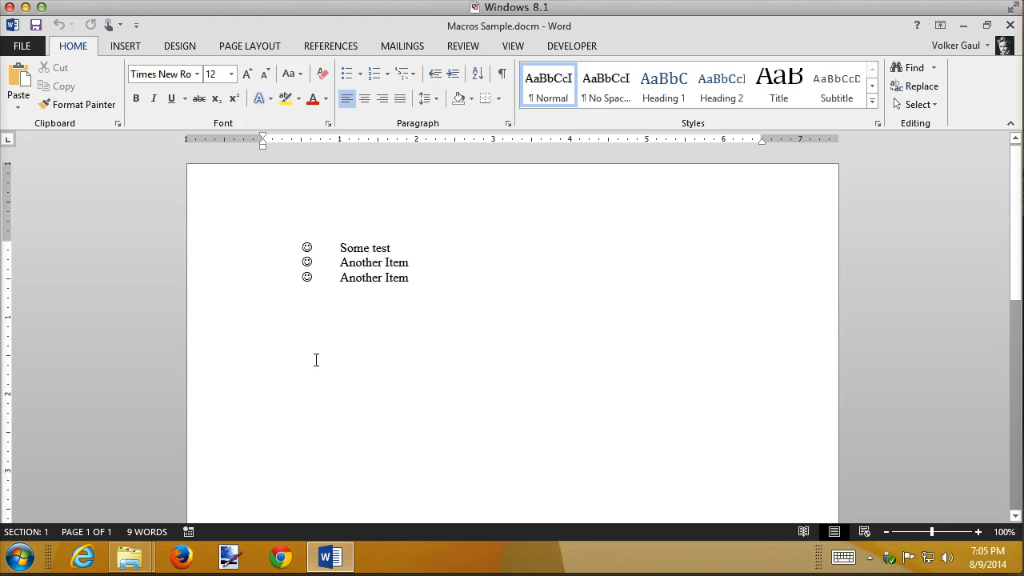
left_click(384, 374)
left_click(367, 251)
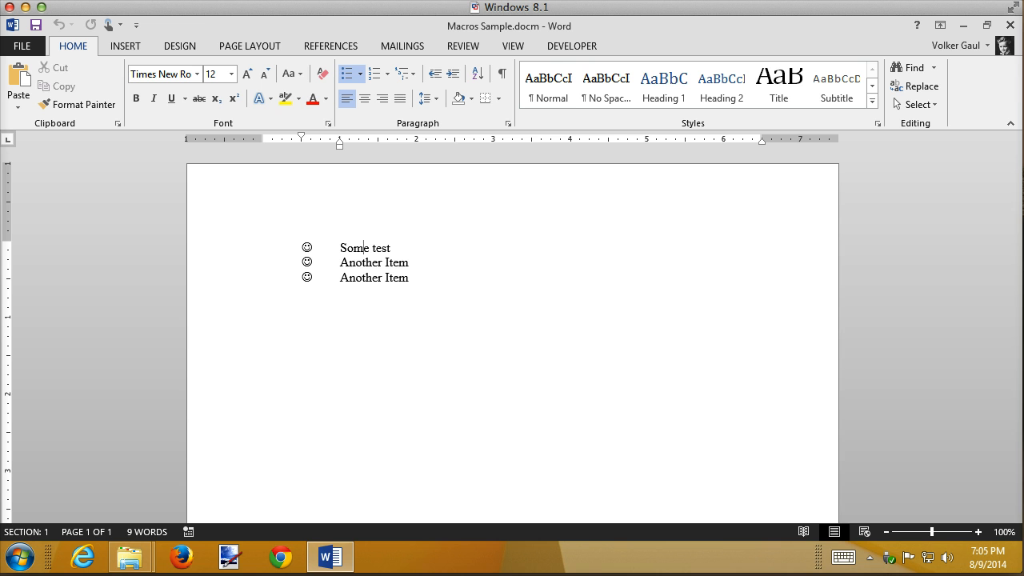
Record a macro named AutoOpen, stored in Macros Sample.docm, that moves the cursor to the end of the document.
left_click(512, 298)
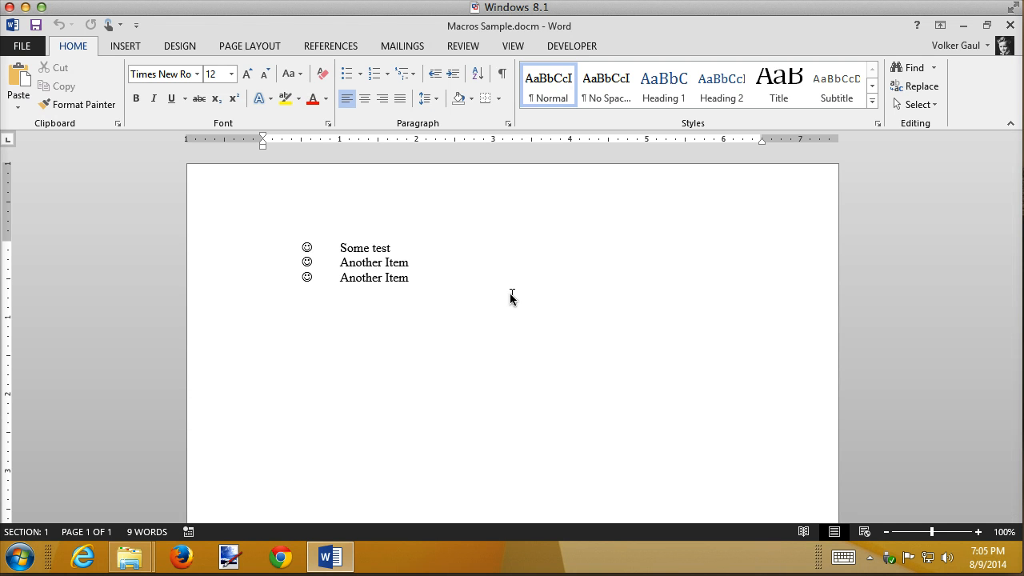
left_click(340, 248)
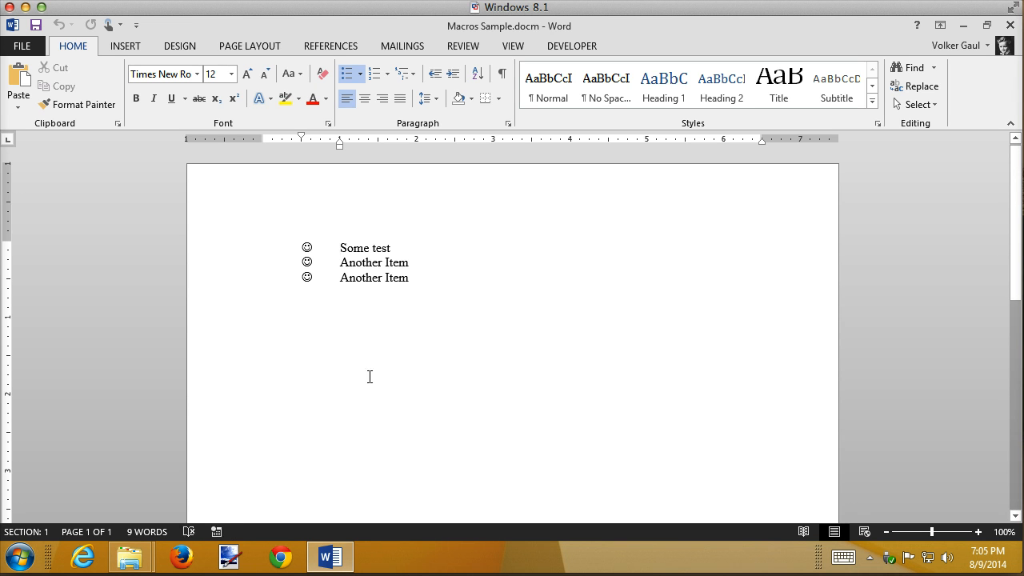
left_click(216, 531)
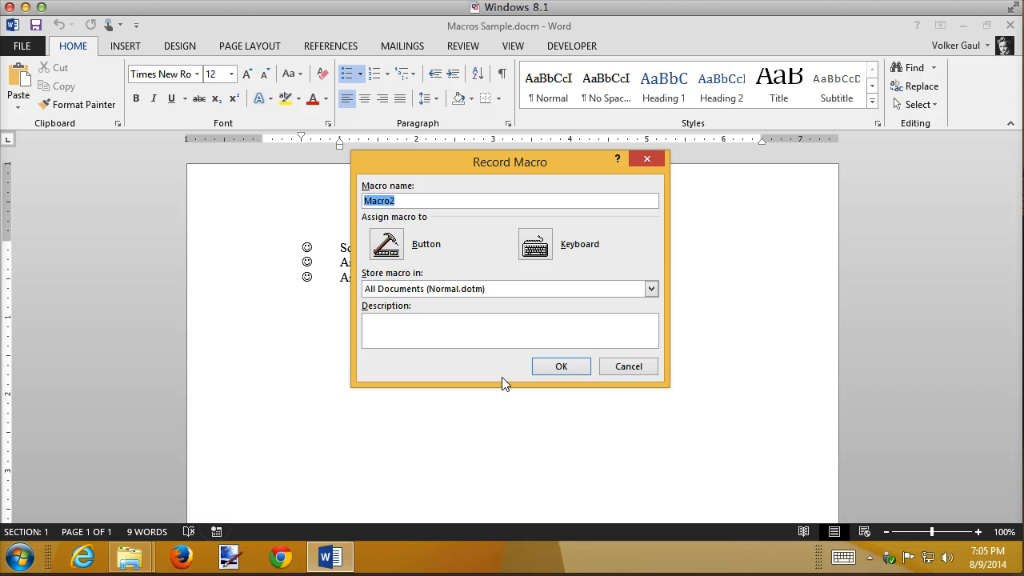
type("Autp")
key("BackSpace")
type("oOpen")
left_click(498, 292)
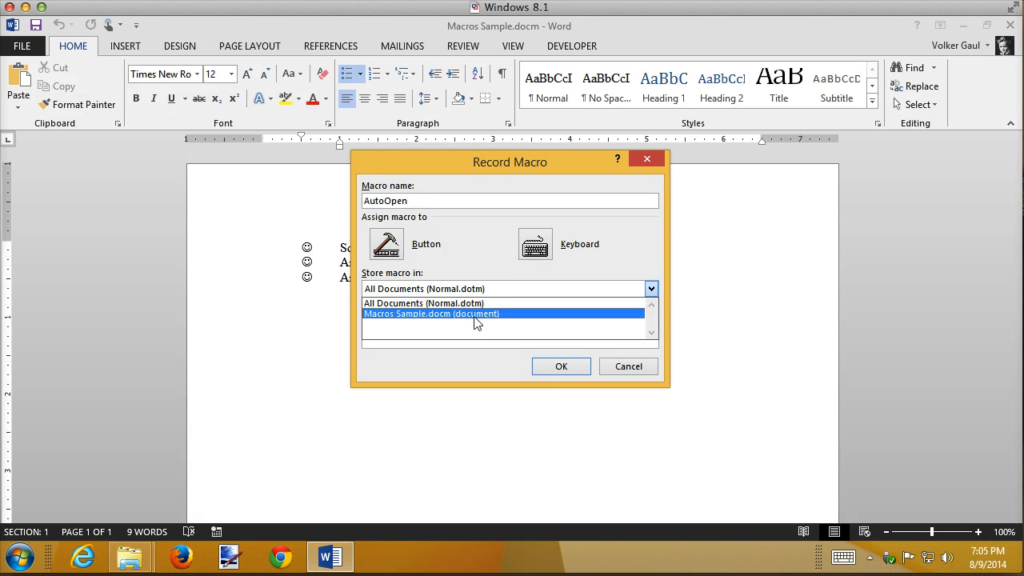
left_click(474, 317)
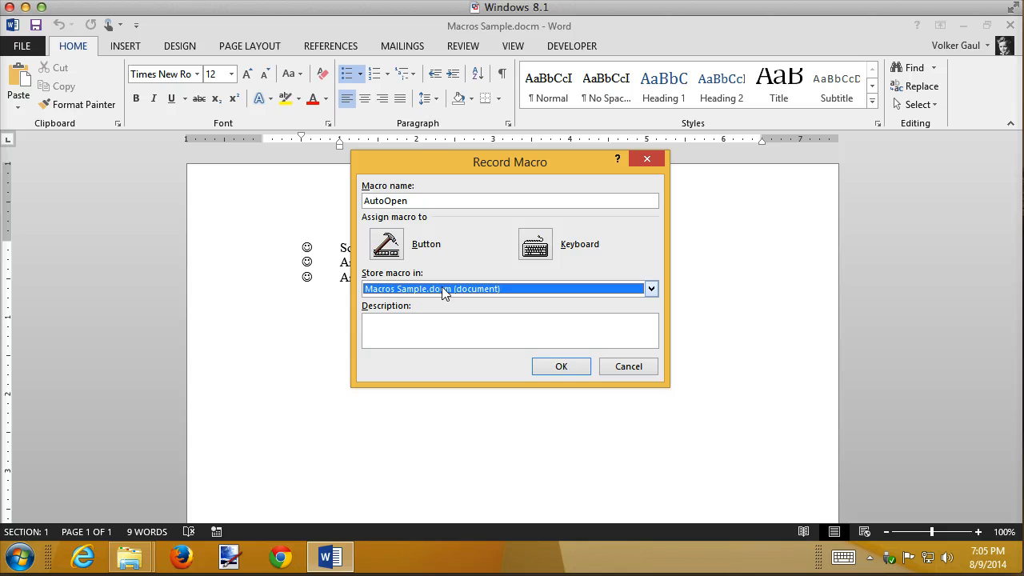
left_click(567, 369)
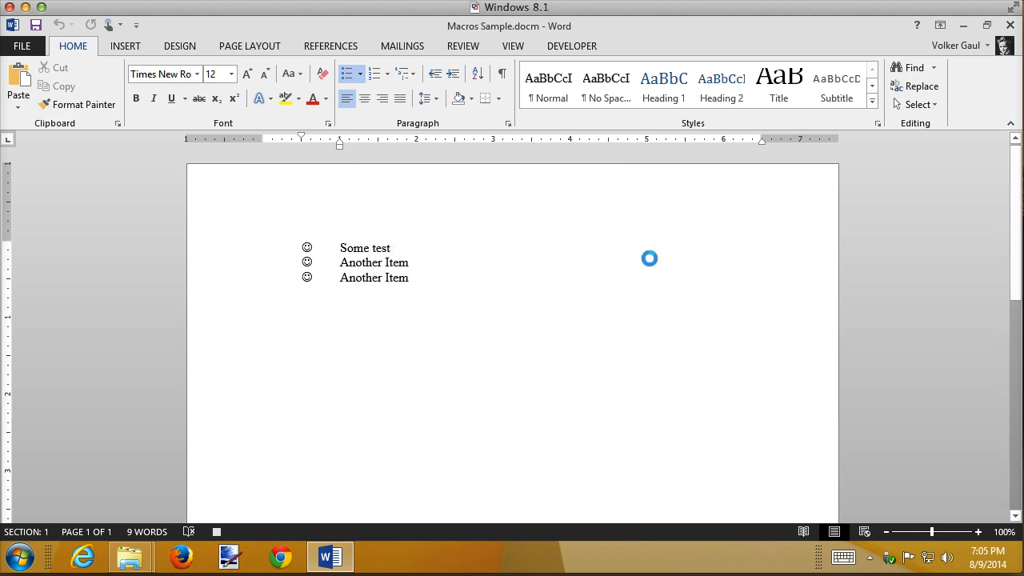
key("ctrl+End")
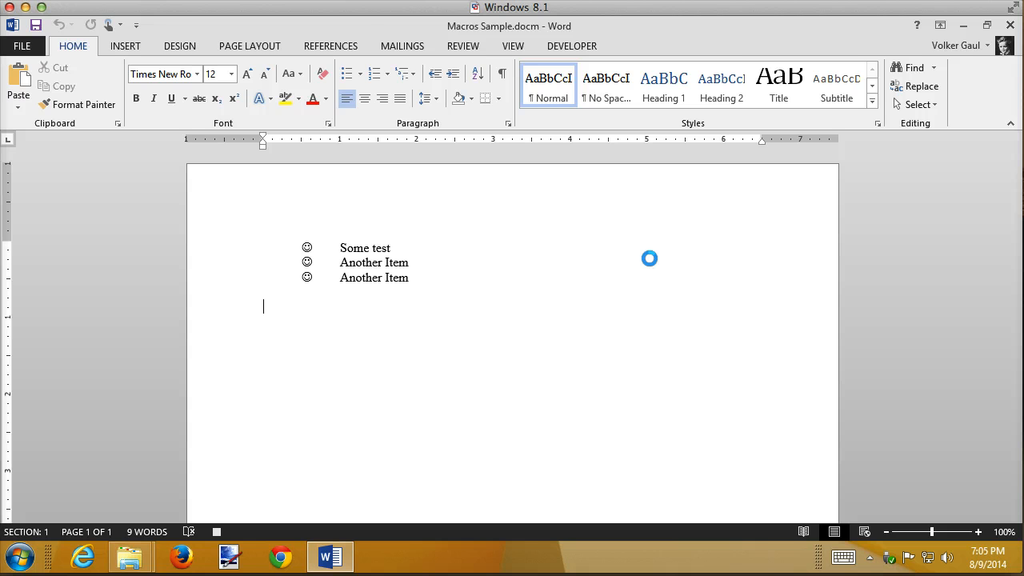
left_click(216, 532)
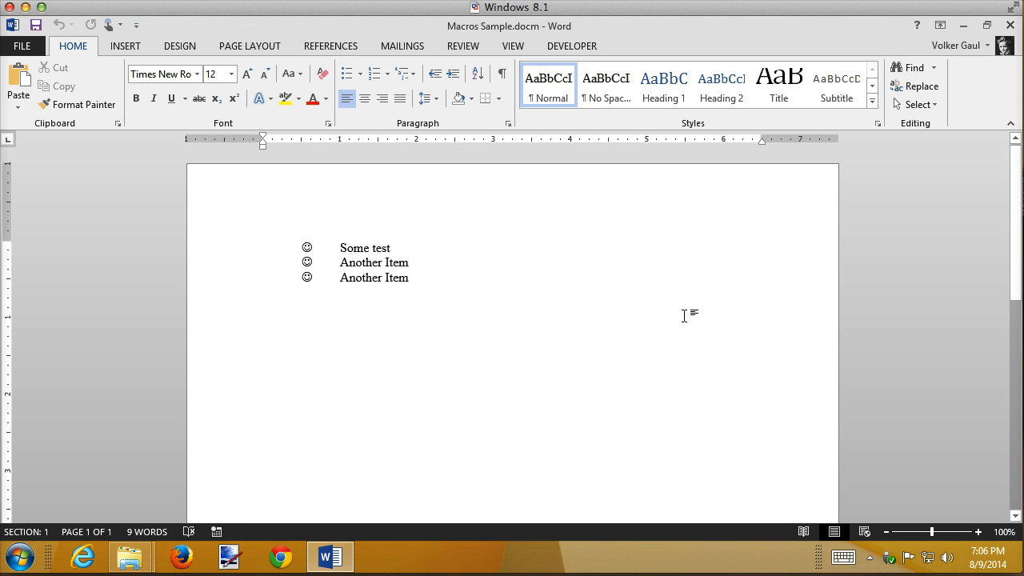
Copy the three smiley-bullet items, paste them twice at the start of the list, and save the document.
left_click_drag(238, 250, 232, 278)
key("ctrl+c")
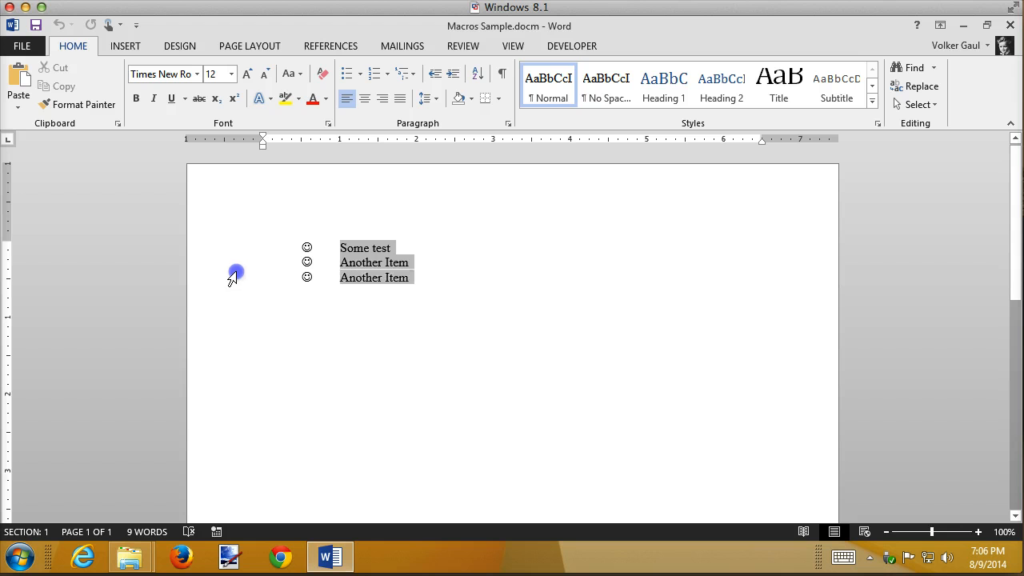
left_click(340, 249)
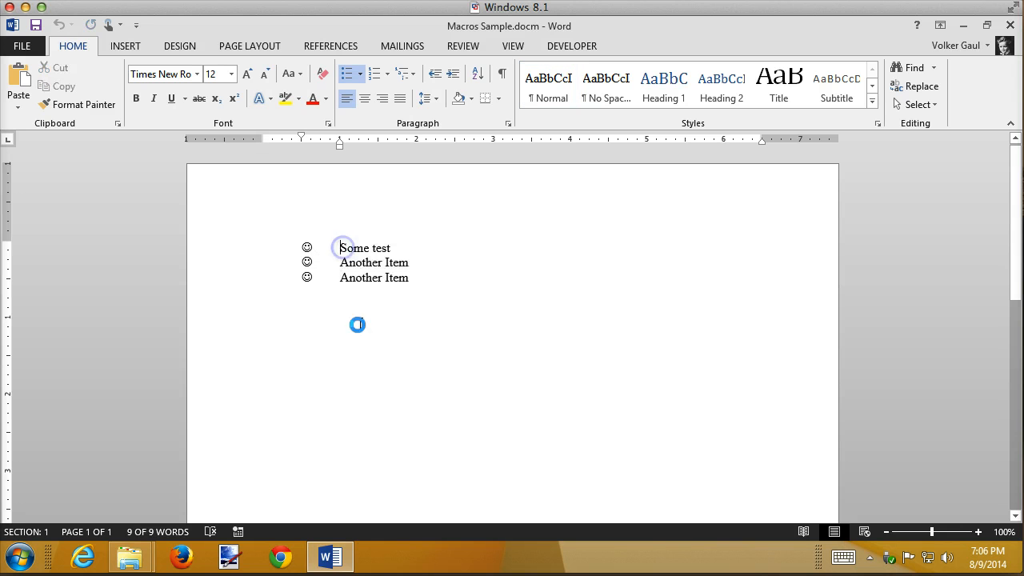
key("ctrl+v")
key("ctrl+v")
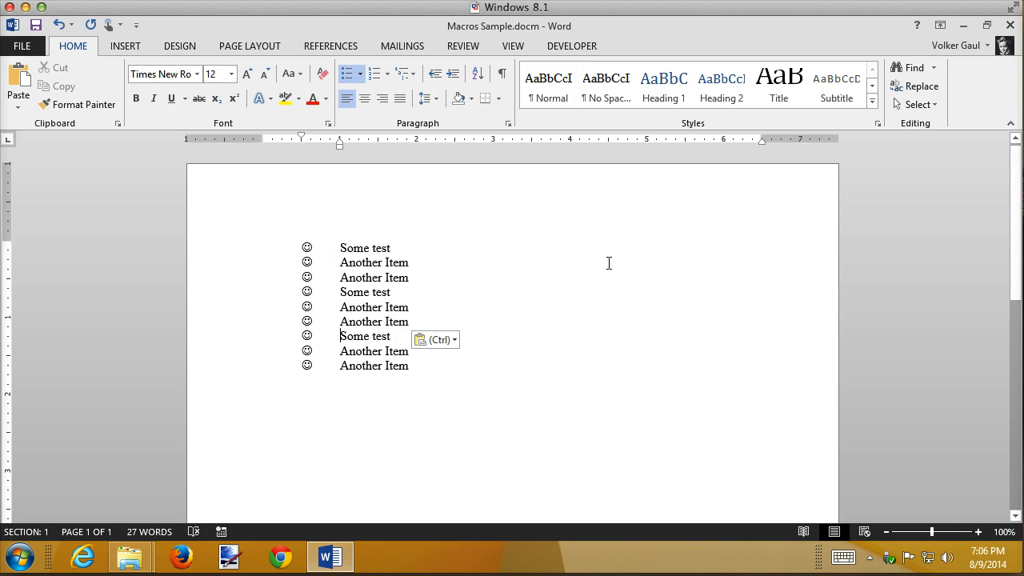
left_click(35, 27)
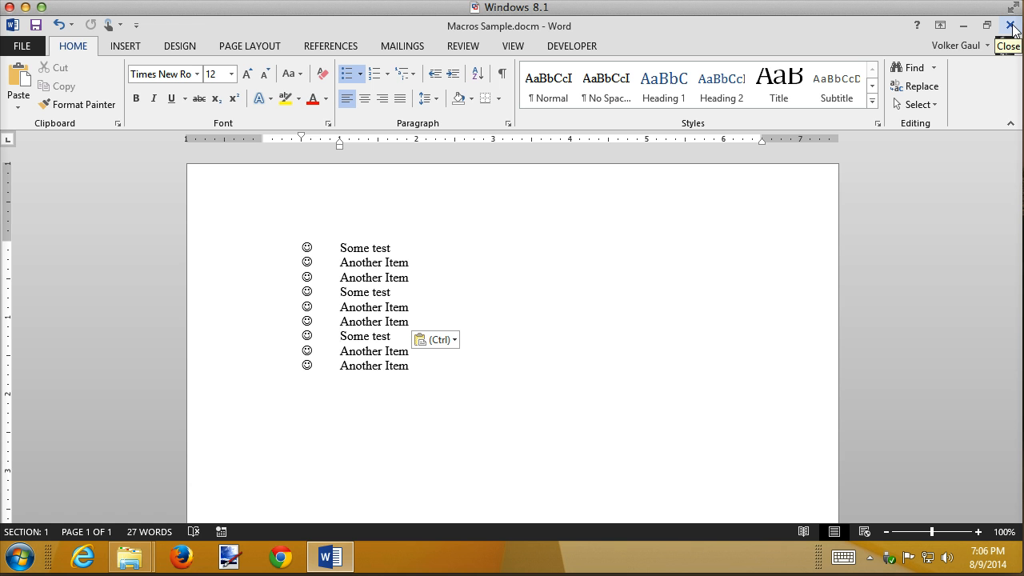
List only the macros in Macros Sample.docm, examine the AutoOpen code in the Visual Basic editor, and close the editor.
left_click(572, 45)
left_click(48, 84)
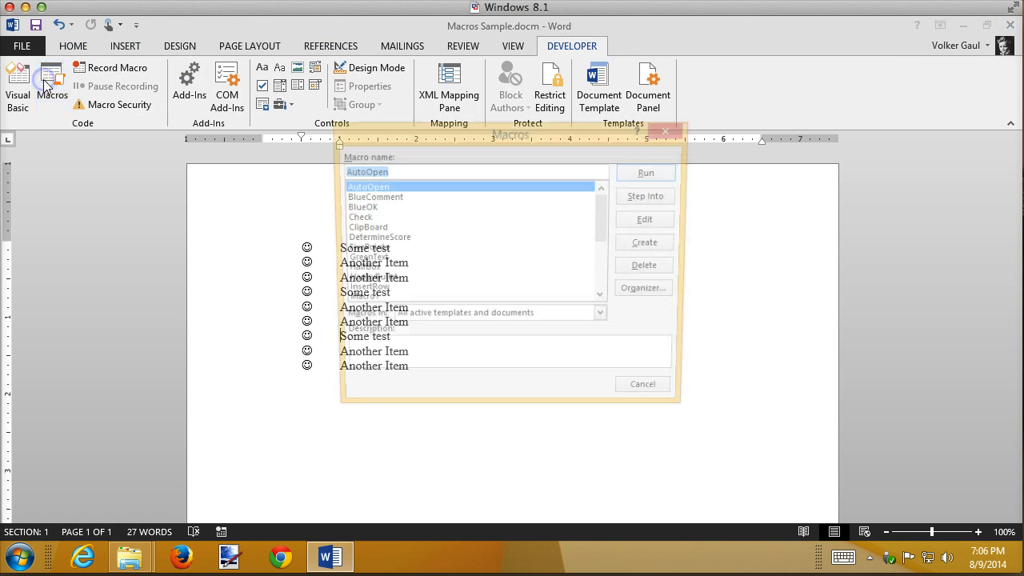
left_click(545, 320)
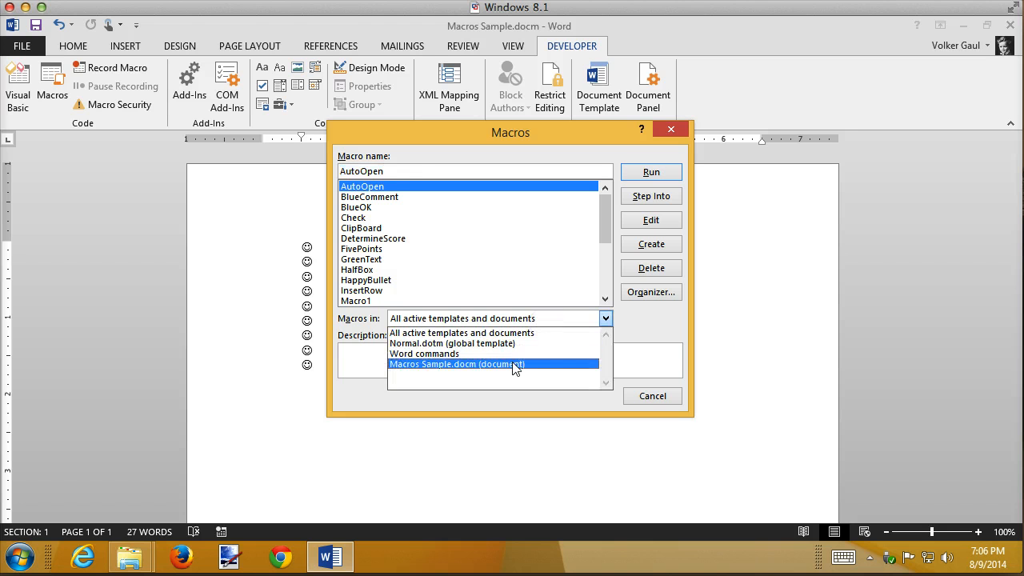
left_click(513, 365)
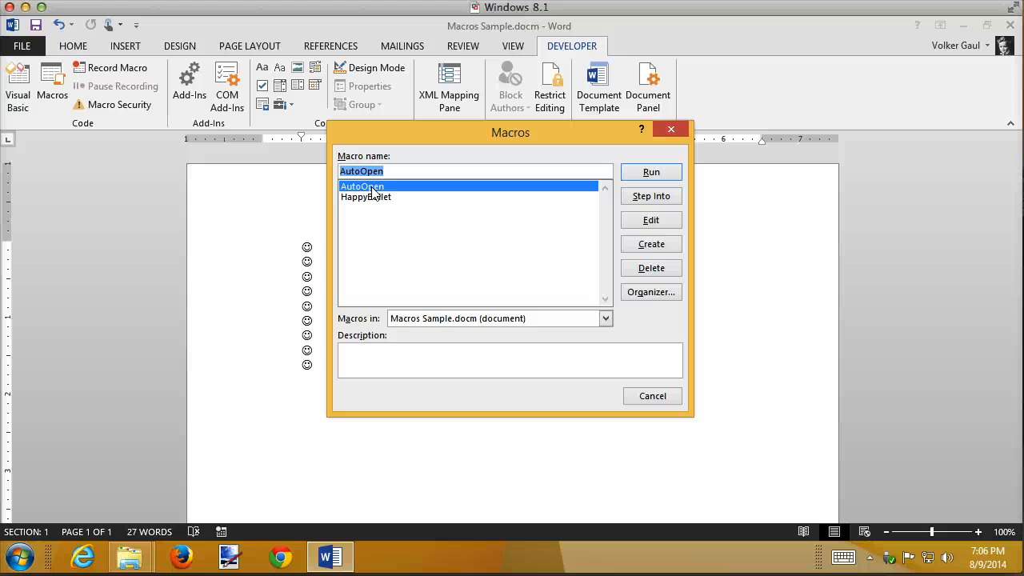
left_click(662, 224)
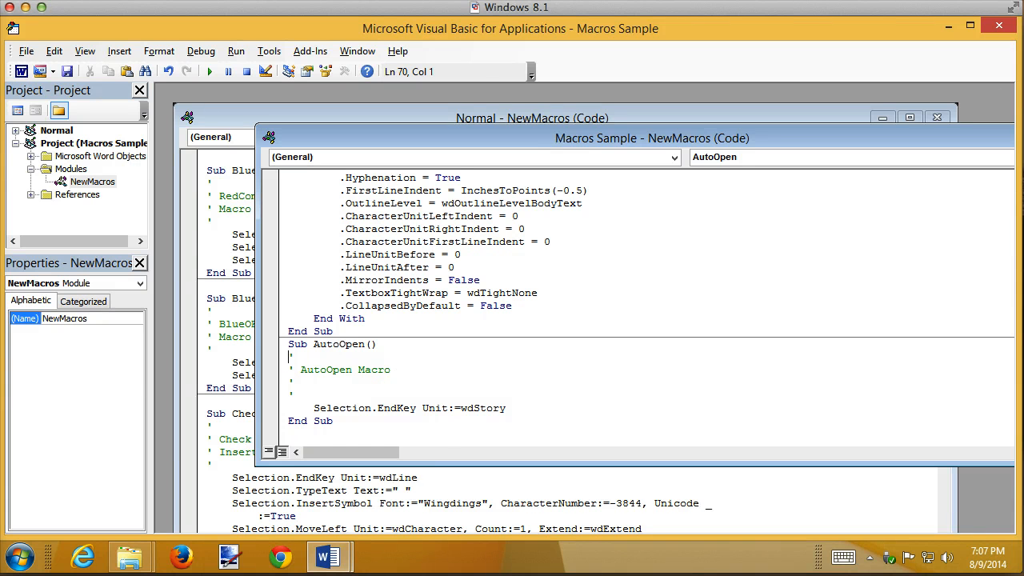
left_click(1004, 29)
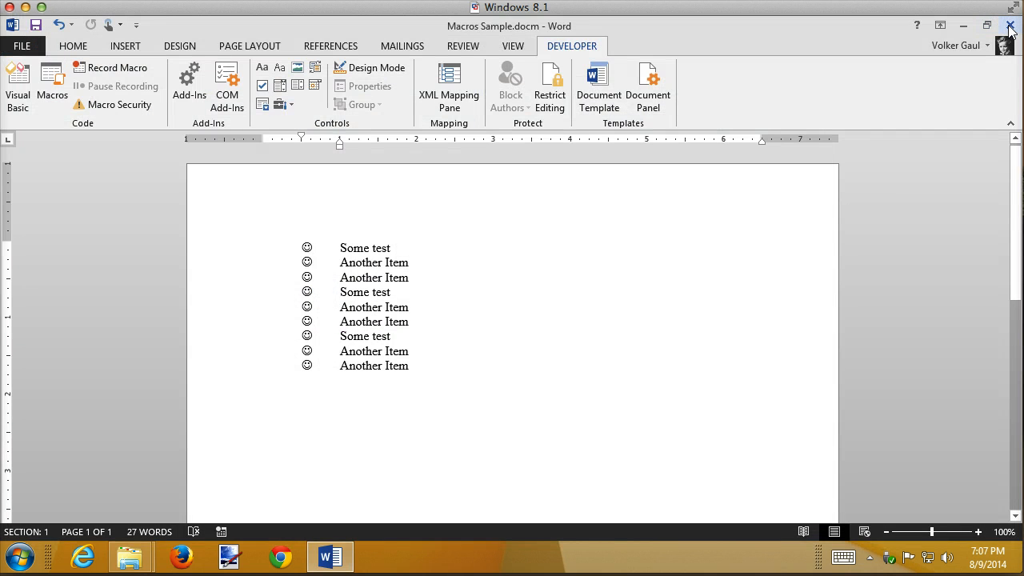
Close and reopen Macros Sample.docm to test AutoOpen, and paste a copy of all its bullet items at the start of the list.
left_click(1010, 25)
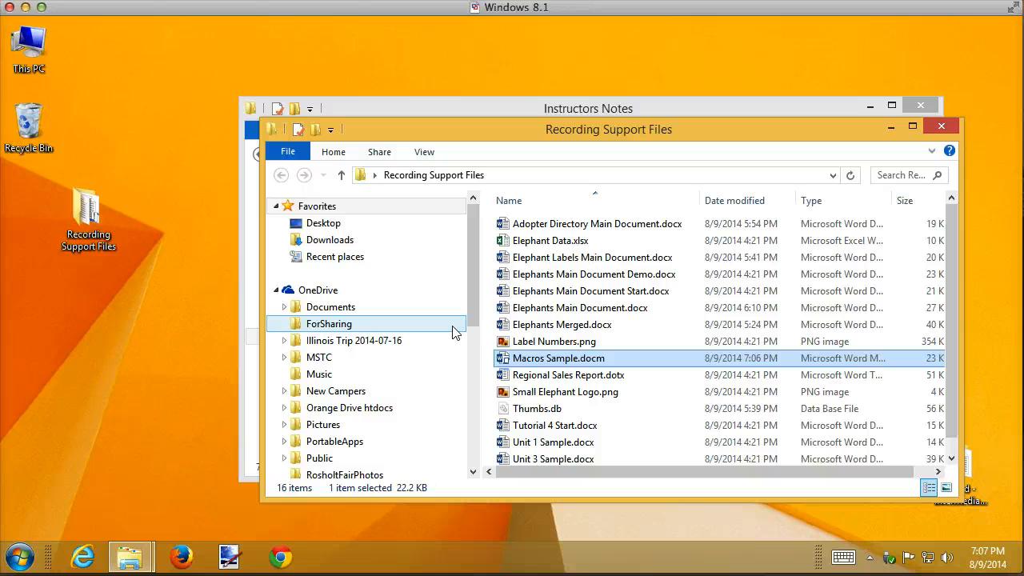
double_click(568, 362)
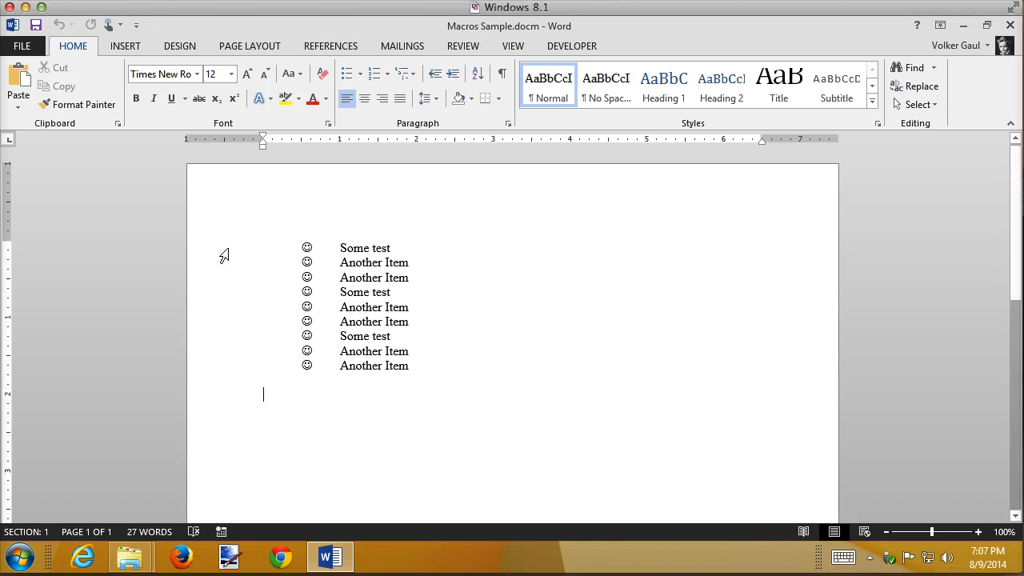
left_click_drag(221, 251, 195, 369)
key("ctrl+c")
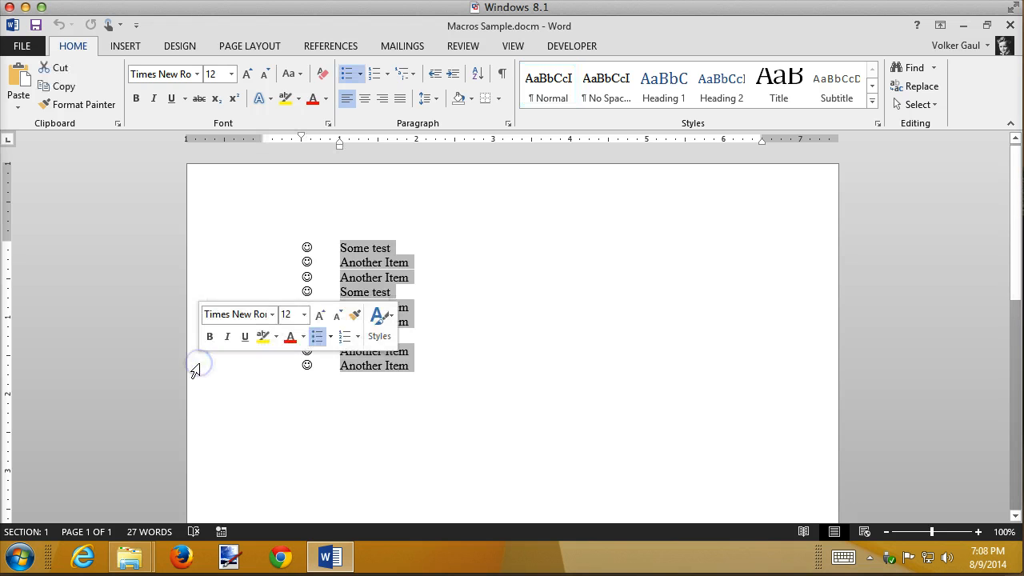
left_click(344, 247)
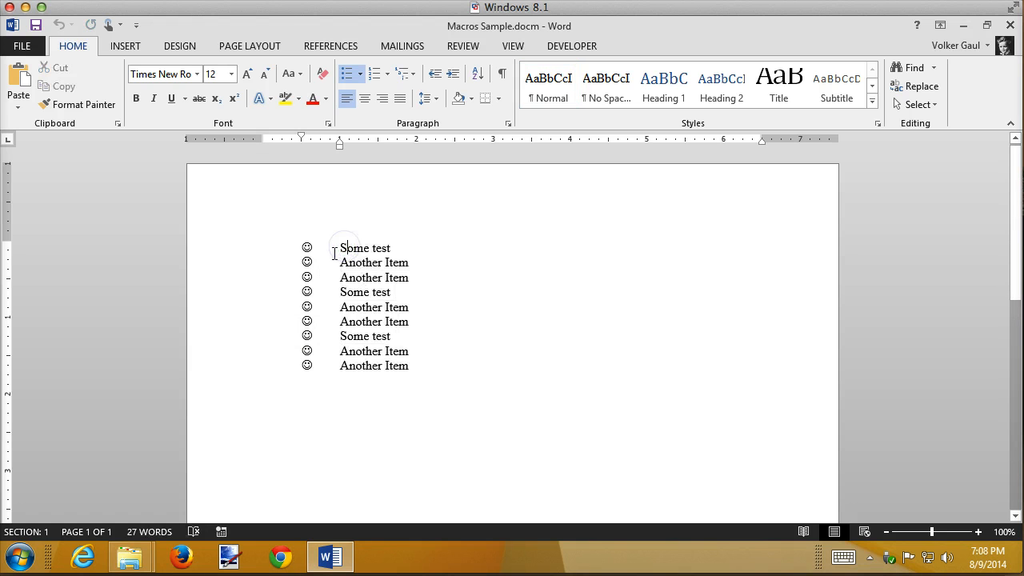
key("ctrl+v")
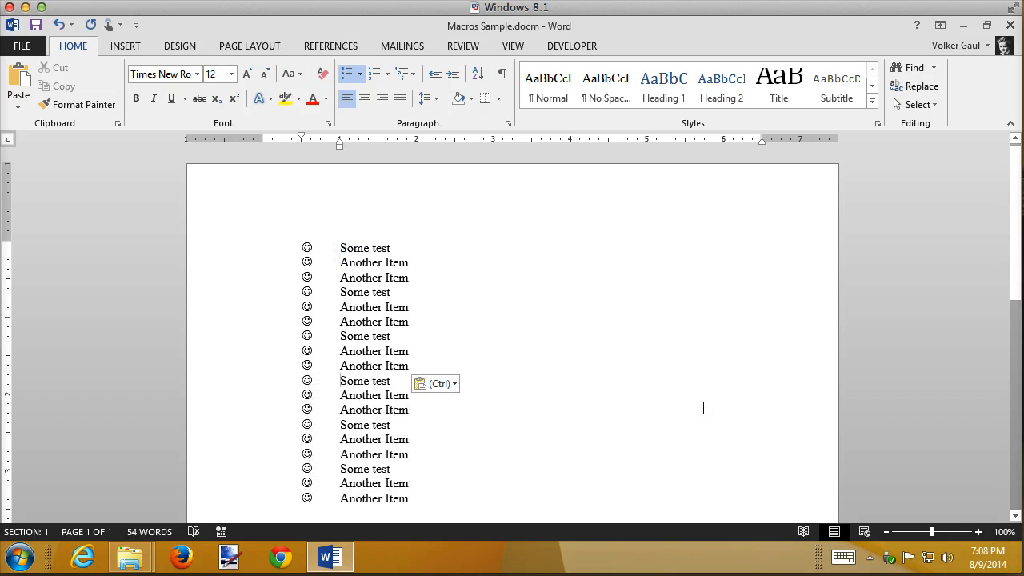
Save and close Macros Sample.docm, and reopen it from the Recording Support Files folder to test AutoOpen with the longer list.
left_click(36, 26)
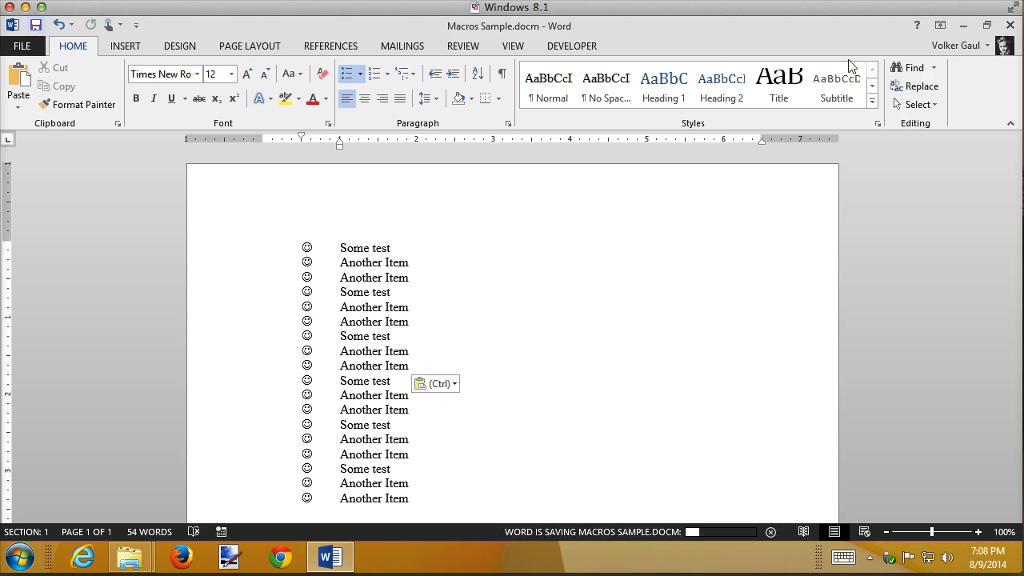
left_click(1013, 29)
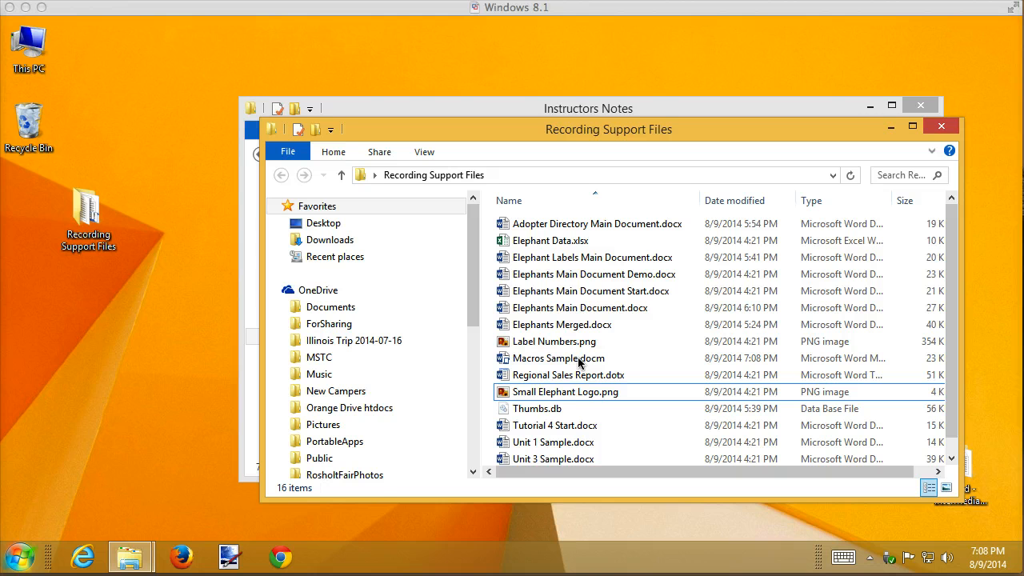
double_click(578, 360)
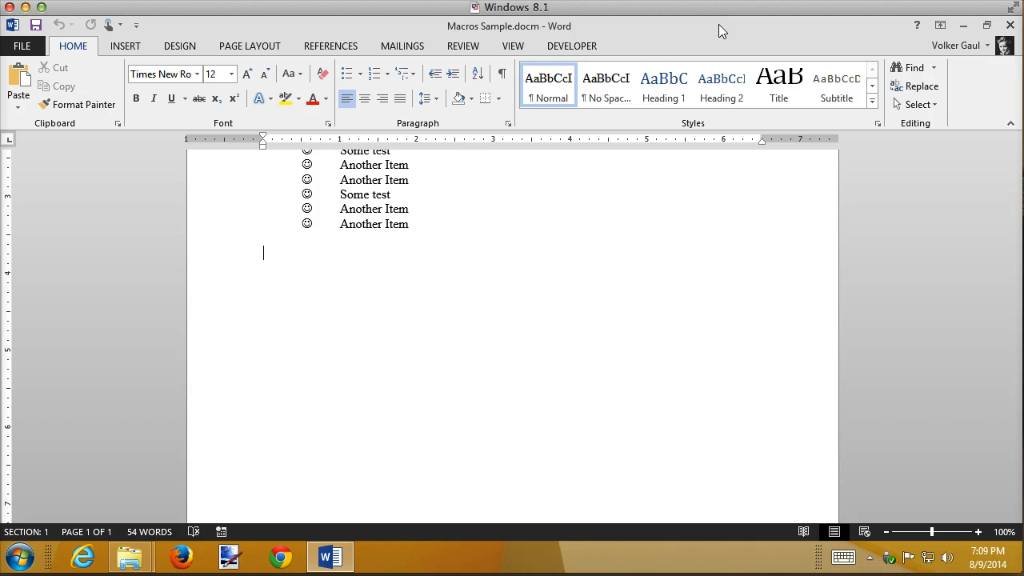
scroll(664, 101, "down", 2)
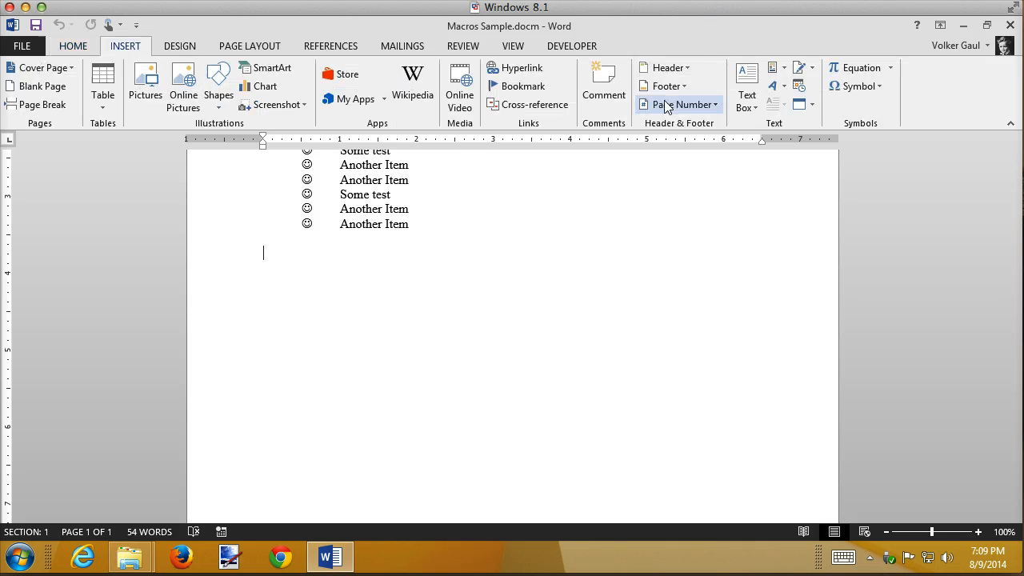
scroll(664, 101, "down", 5)
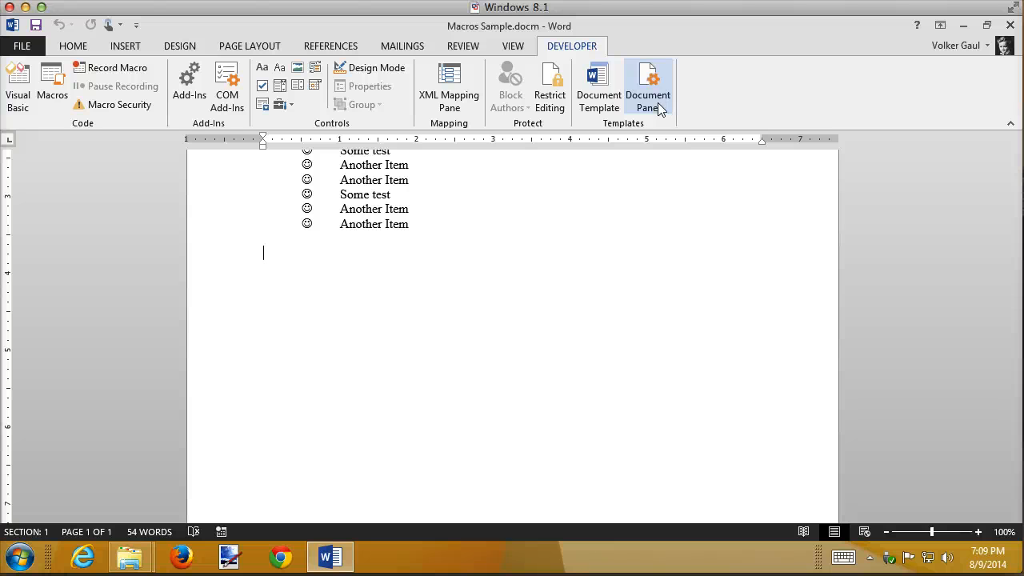
left_click(582, 248)
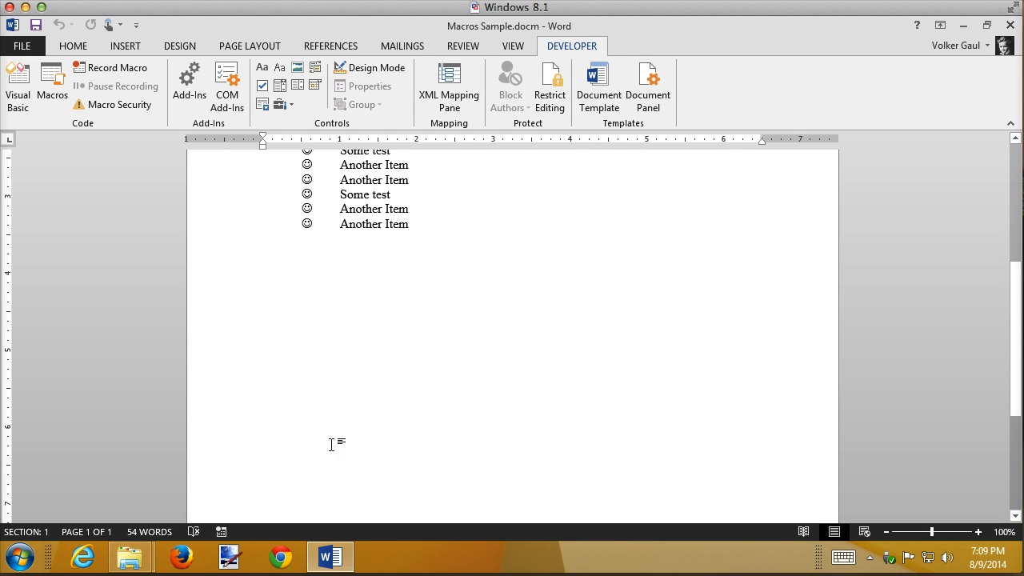
Start recording a macro named Name, stored in Macros Sample.docm, with the cursor in the empty paragraph below the list.
left_click(222, 531)
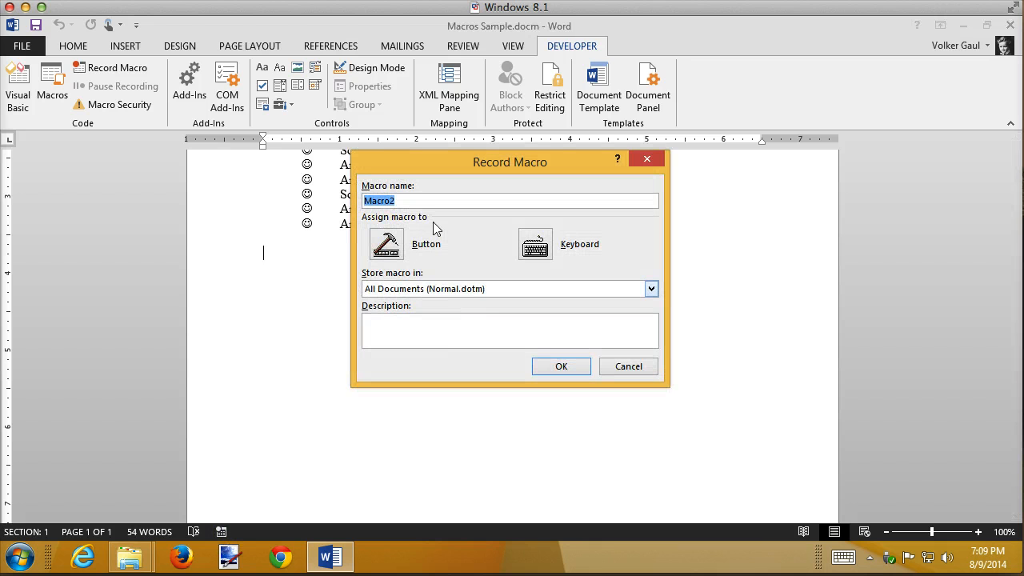
type("Name")
left_click(490, 288)
left_click(434, 314)
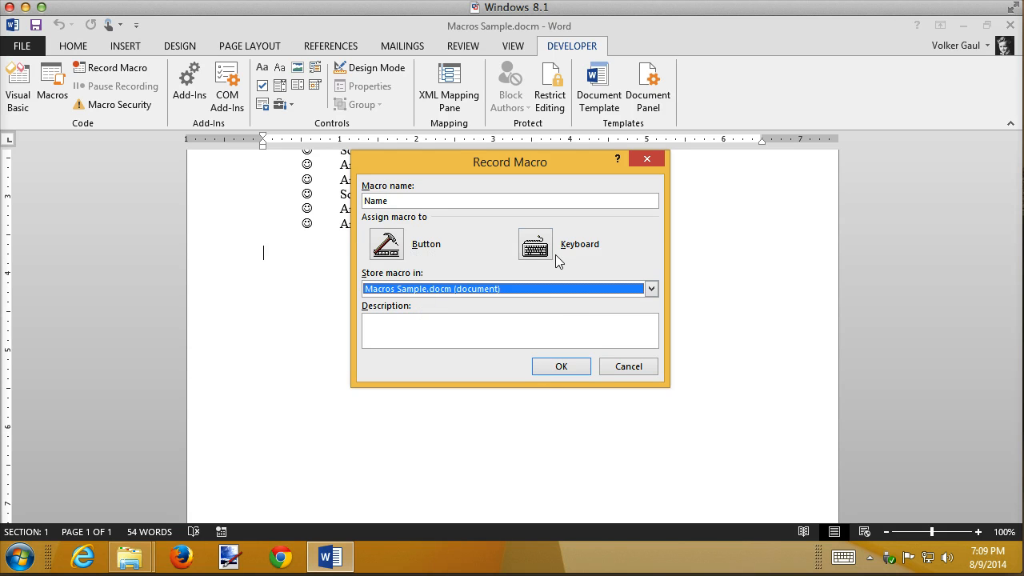
left_click(575, 368)
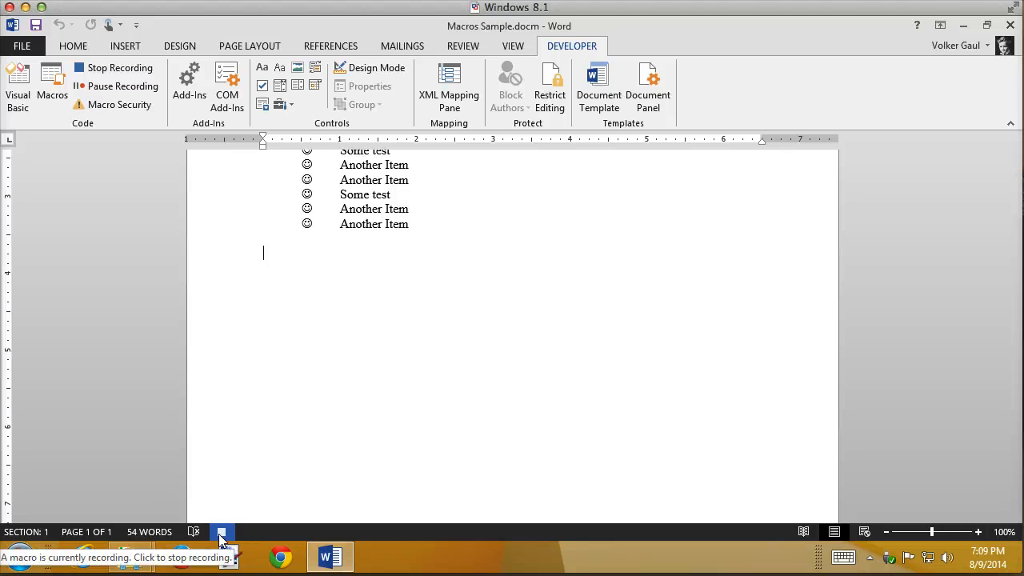
mouse_move(329, 558)
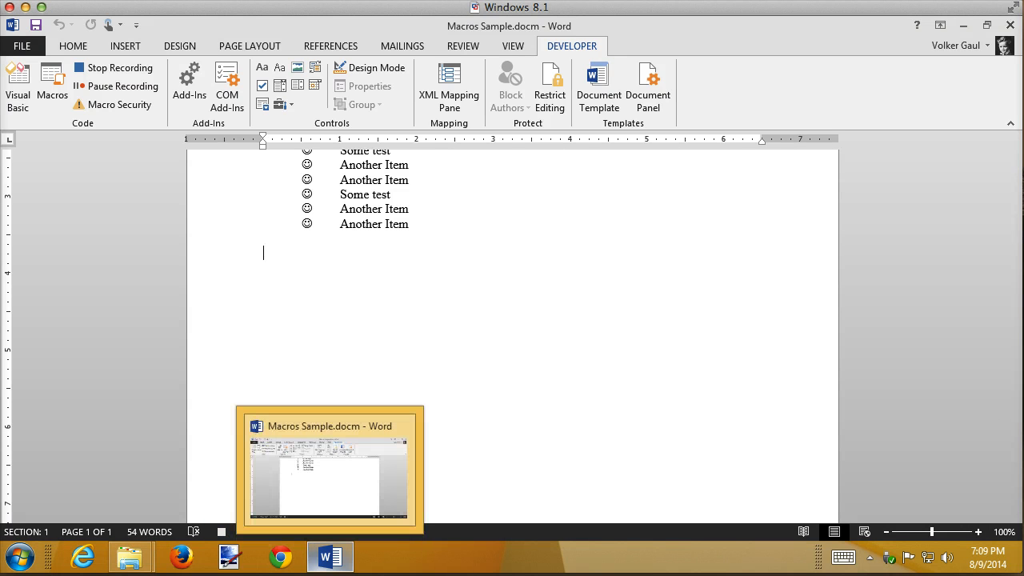